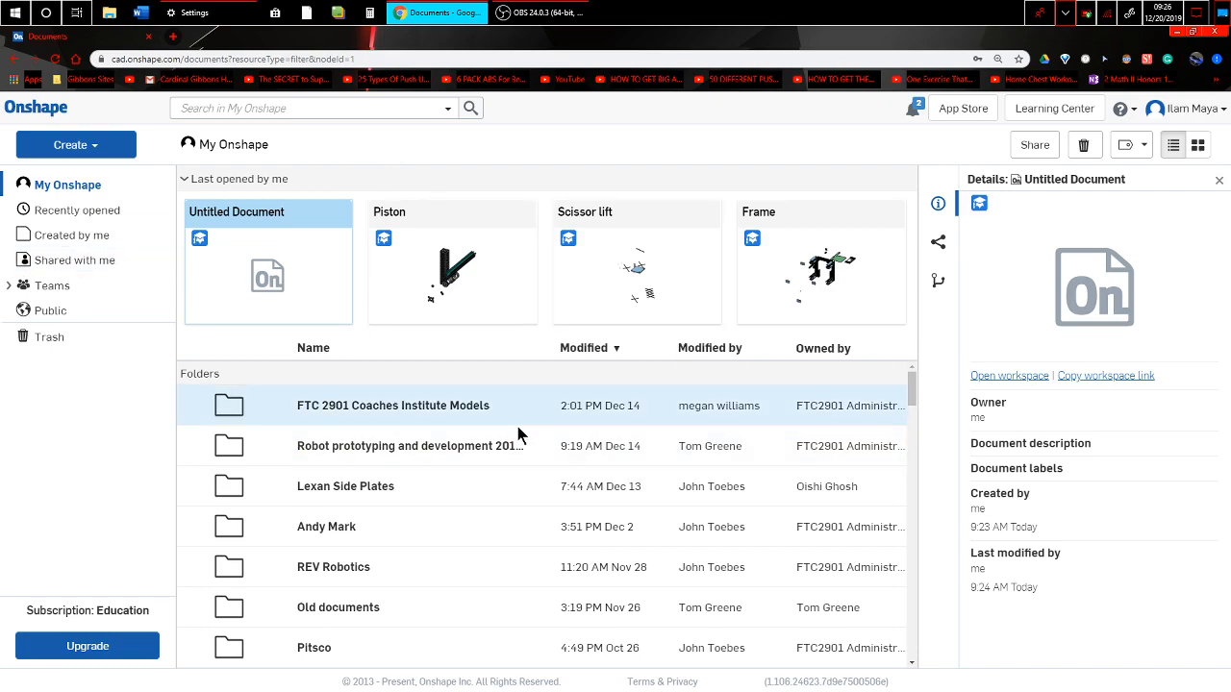
Look through the folders and documents listed in My Onshape
{"action": "scroll", "coordinate": [558, 489], "scroll_direction": "down", "scroll_amount": 3}
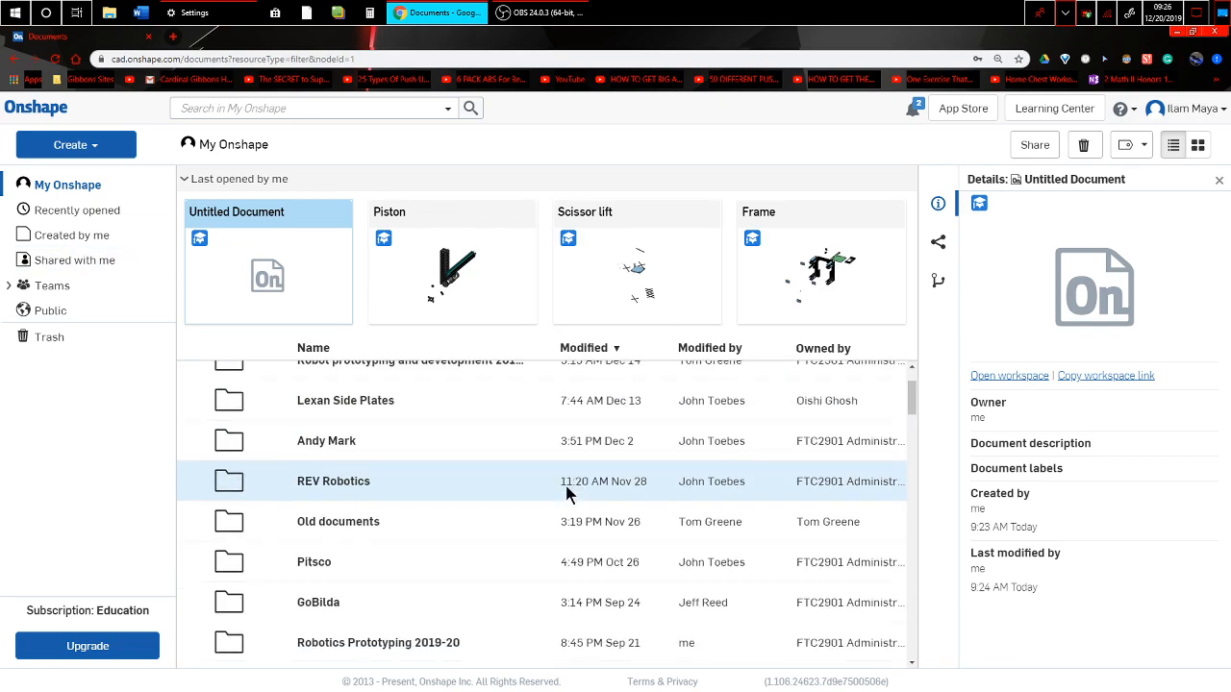
{"action": "scroll", "coordinate": [568, 483], "scroll_direction": "up", "scroll_amount": 3}
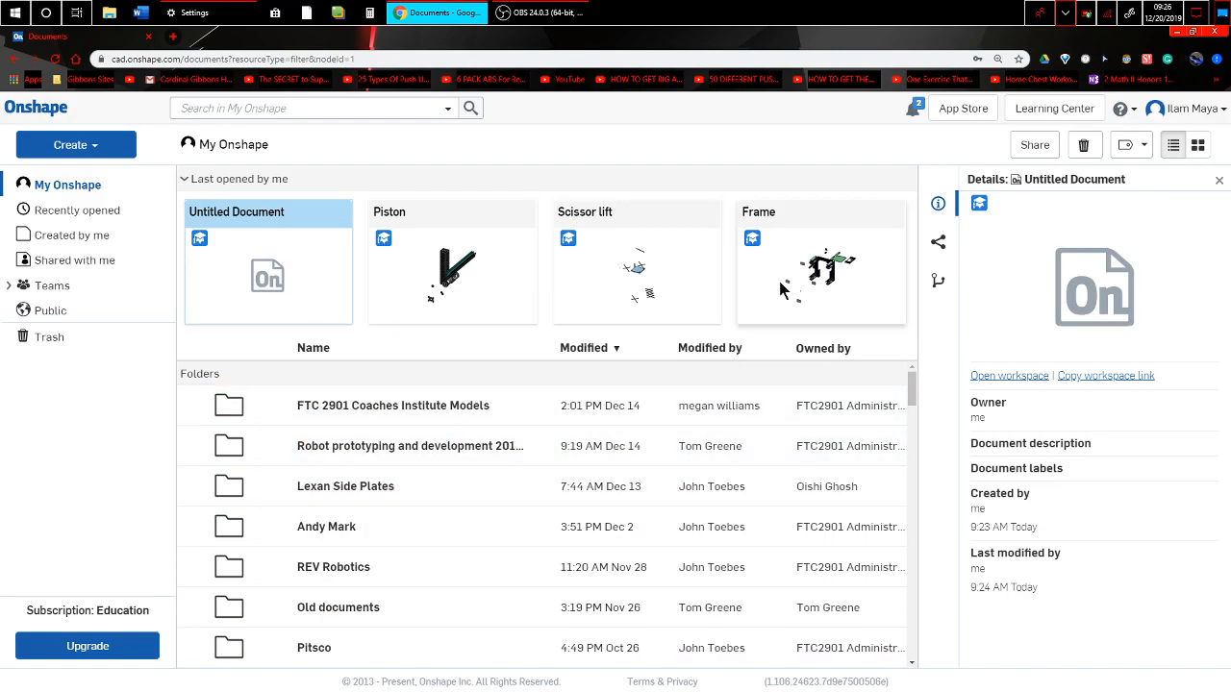
{"action": "scroll", "coordinate": [531, 516], "scroll_direction": "down", "scroll_amount": 1}
{"action": "scroll", "coordinate": [528, 516], "scroll_direction": "down", "scroll_amount": 15}
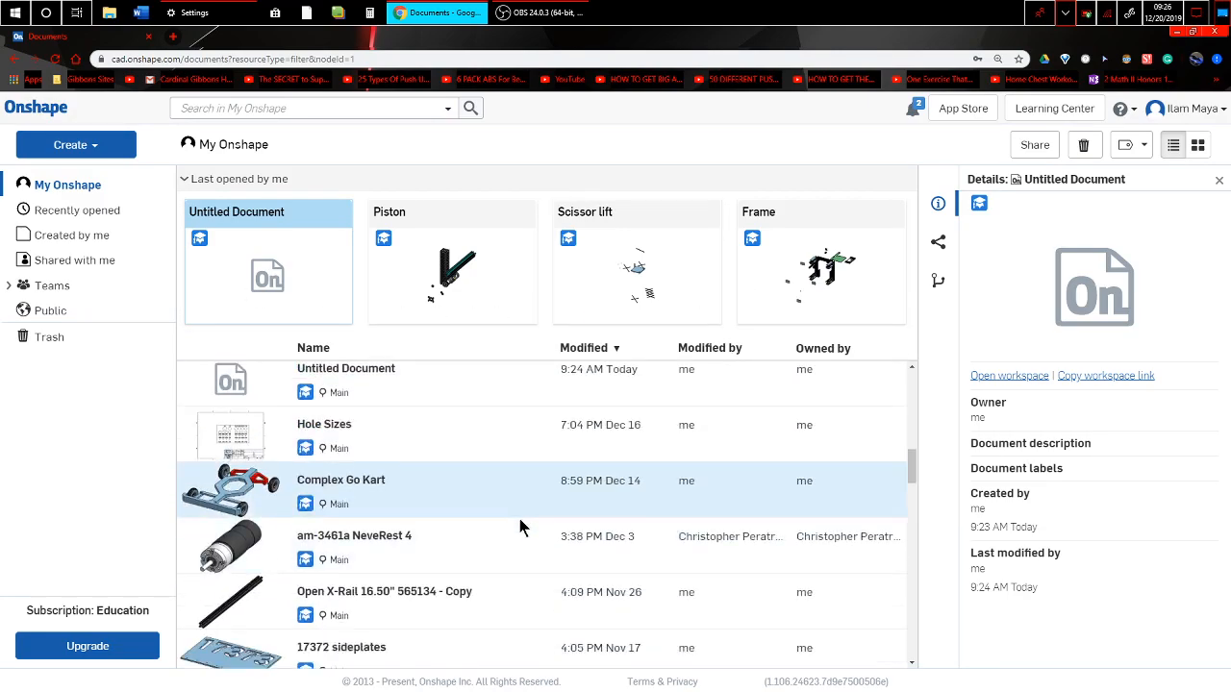
{"action": "scroll", "coordinate": [522, 524], "scroll_direction": "up", "scroll_amount": 5}
{"action": "scroll", "coordinate": [519, 519], "scroll_direction": "up", "scroll_amount": 10}
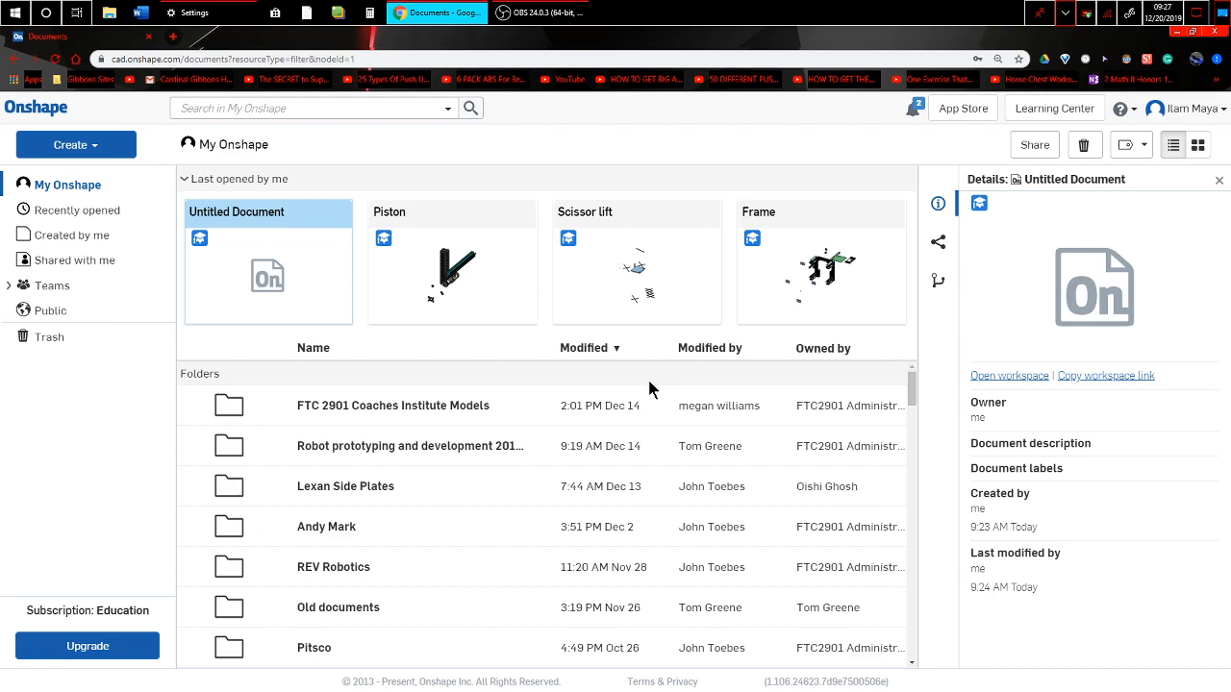
Create a new document named The Cube and show the browser in full screen
{"action": "left_click", "coordinate": [84, 146]}
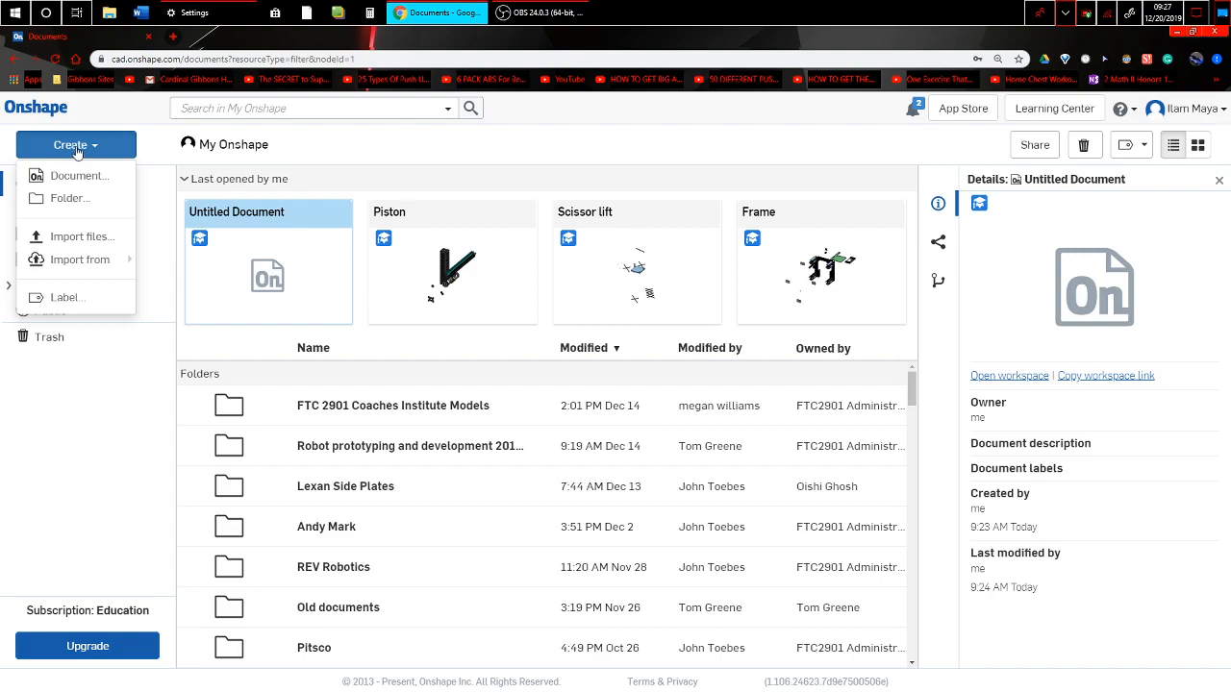
{"action": "left_click", "coordinate": [77, 177]}
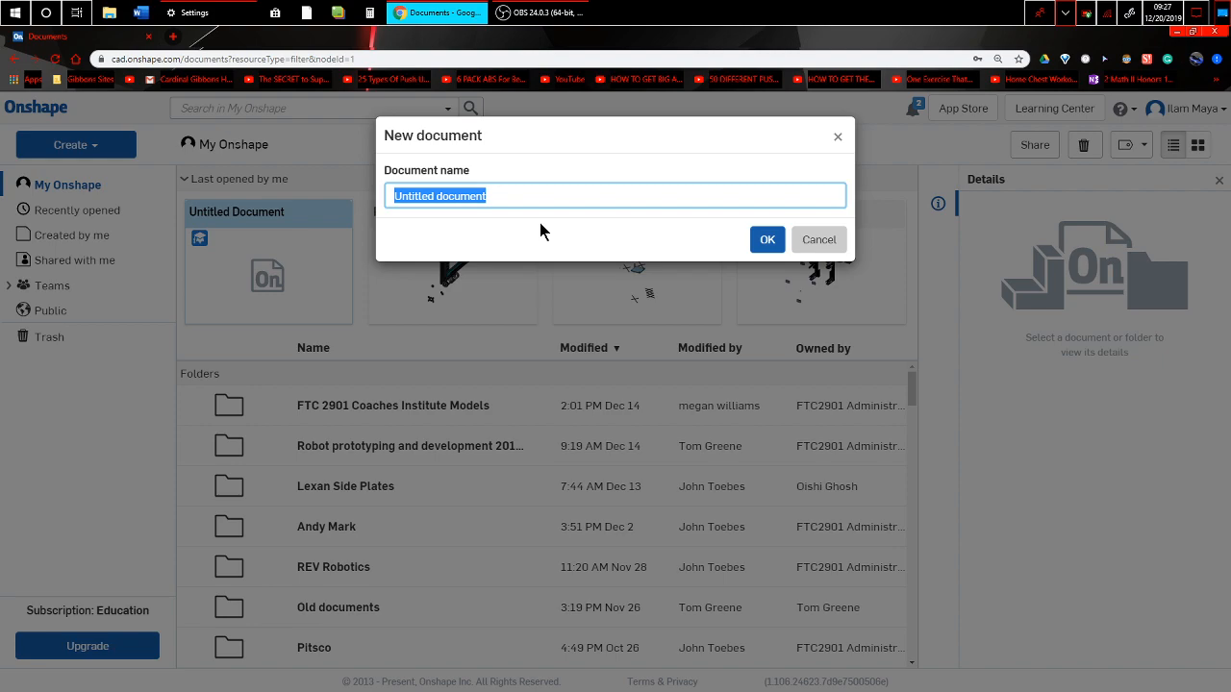
{"action": "key", "text": "BackSpace"}
{"action": "type", "text": "The "}
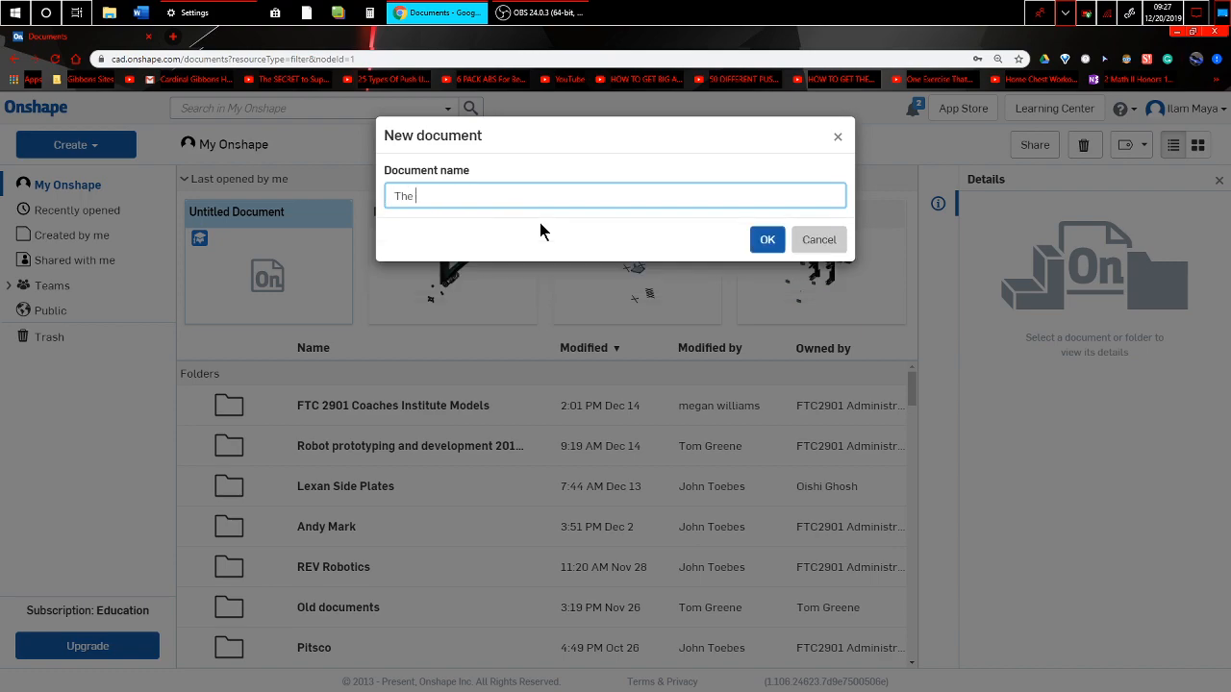
{"action": "type", "text": "Cube"}
{"action": "key", "text": "Return"}
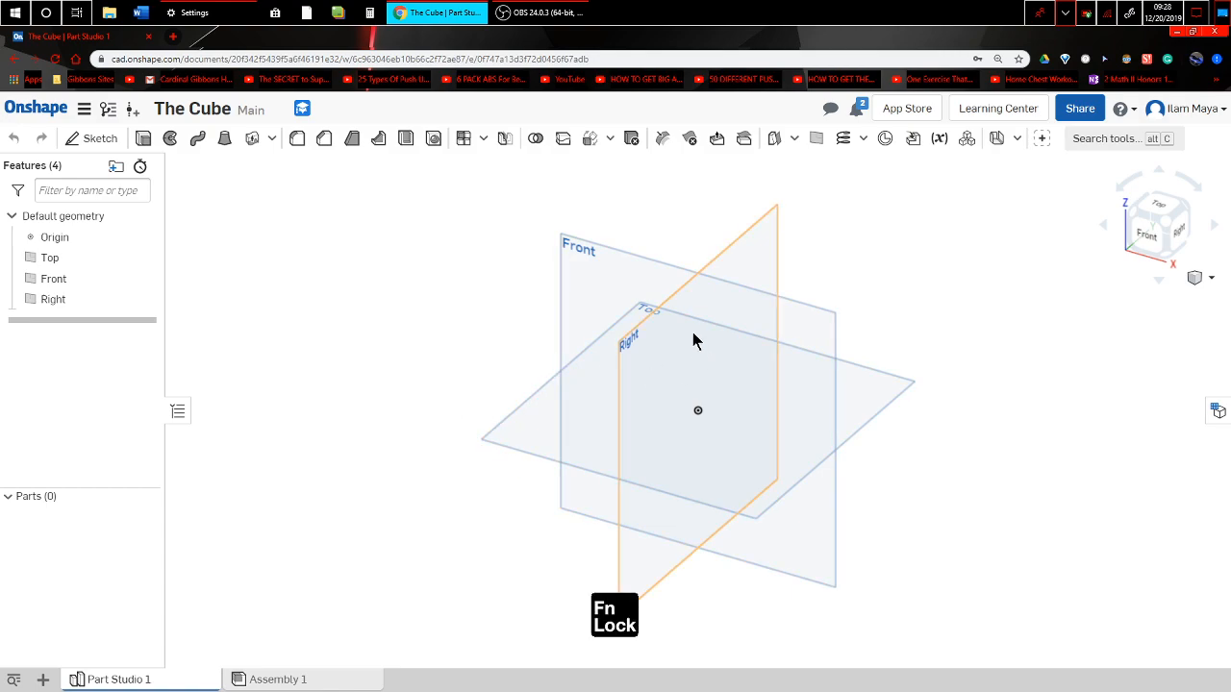
{"action": "key", "text": "F11"}
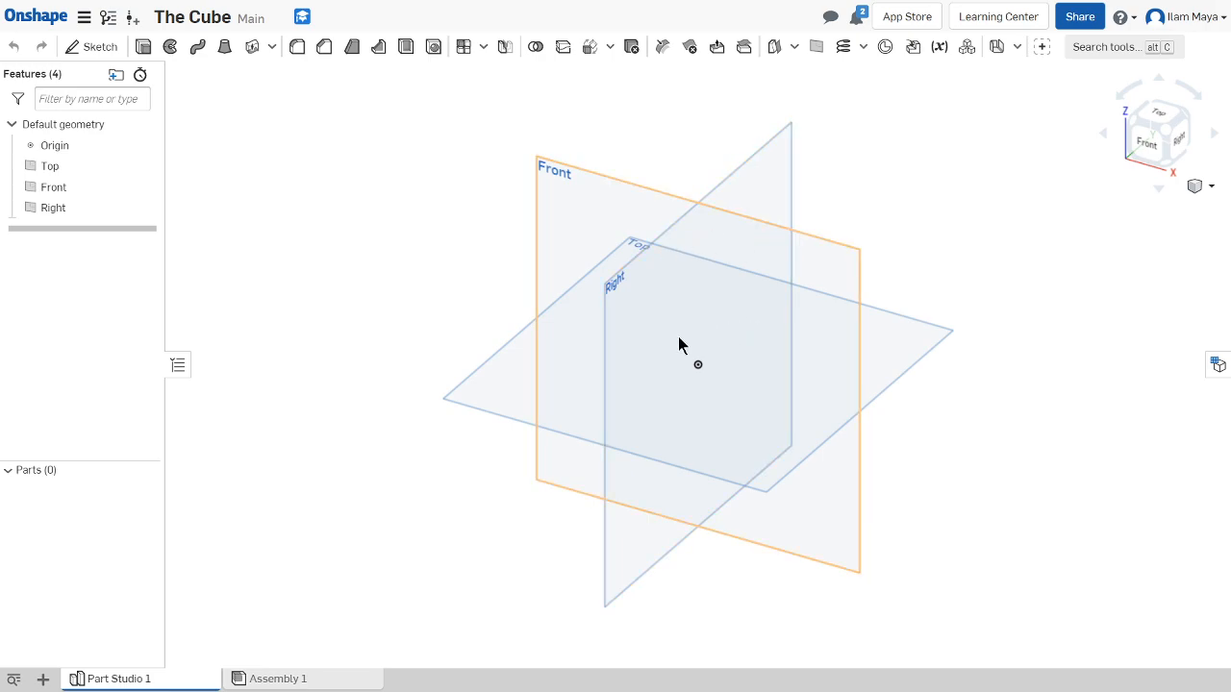
{"action": "middle_click_drag", "start_coordinate": [678, 337], "coordinate": [623, 348]}
{"action": "right_click_drag", "start_coordinate": [677, 332], "coordinate": [686, 330]}
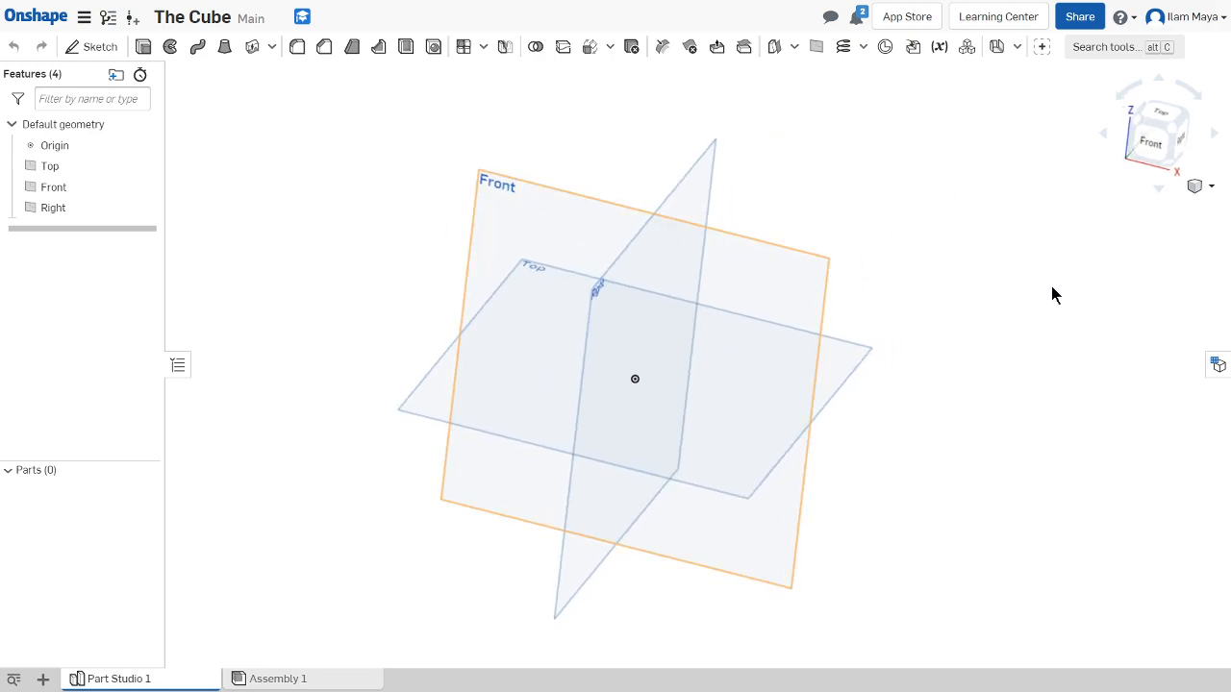
{"action": "left_click", "coordinate": [1171, 130]}
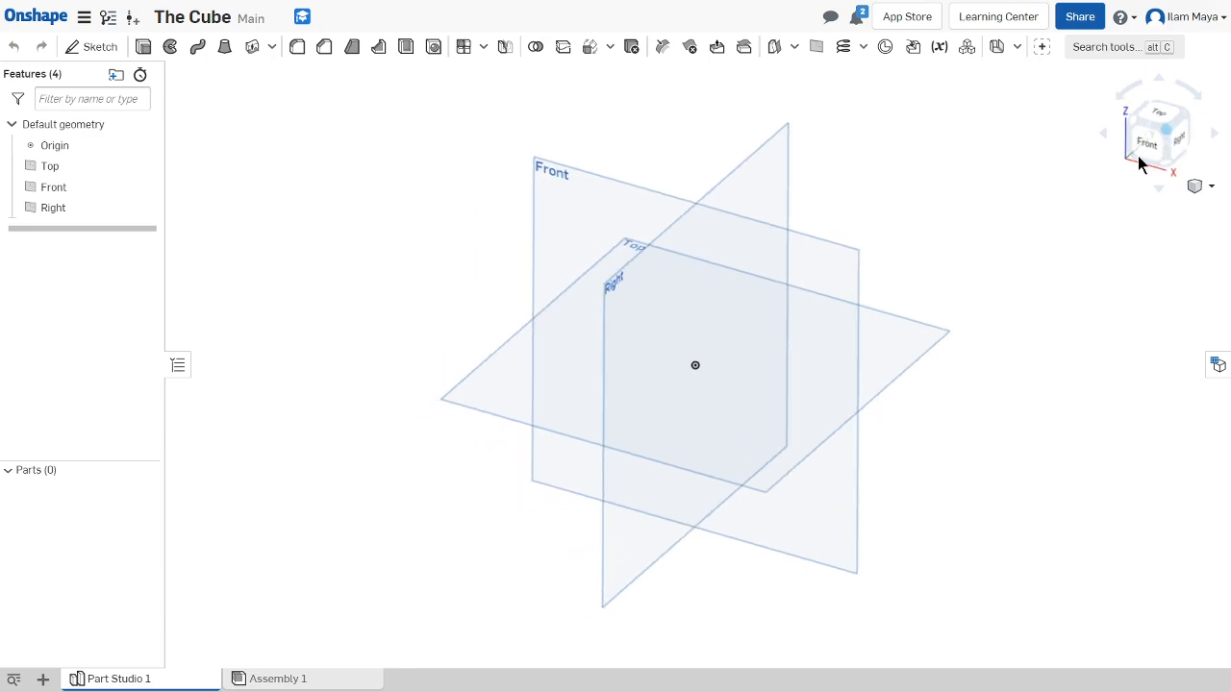
Rename the Part Studio 1 tab as Cube
{"action": "right_click", "coordinate": [131, 685]}
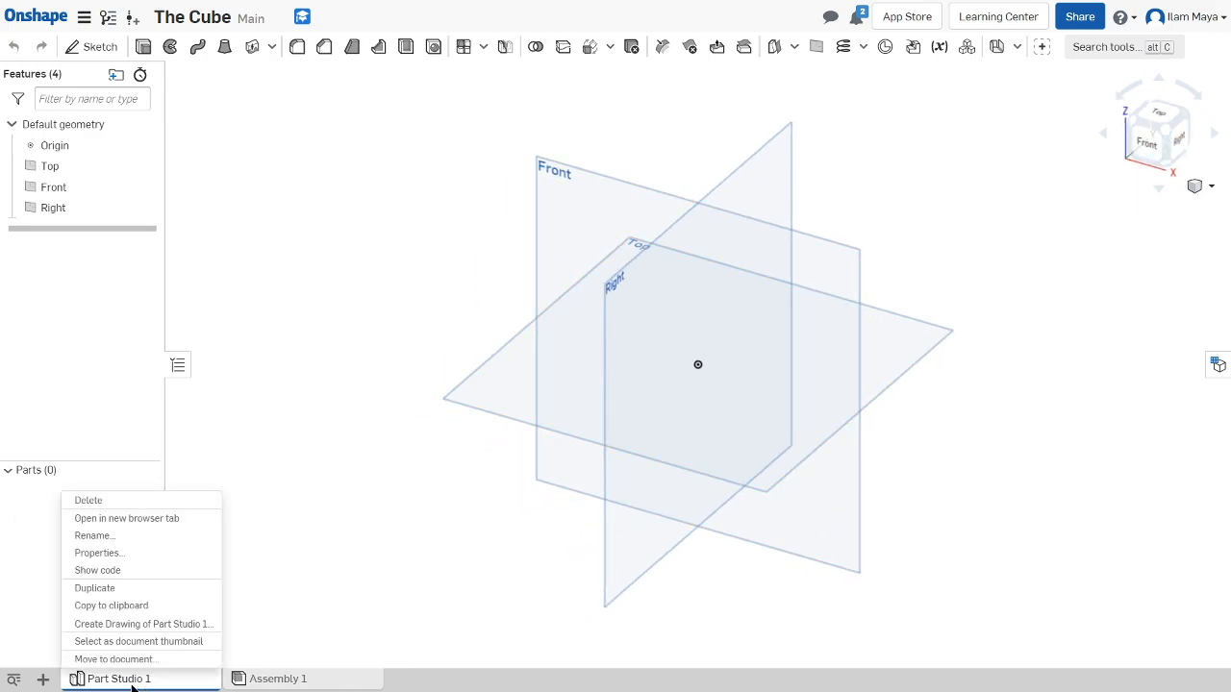
{"action": "left_click", "coordinate": [94, 537]}
{"action": "key", "text": "BackSpace"}
{"action": "type", "text": "Cube"}
{"action": "key", "text": "Return"}
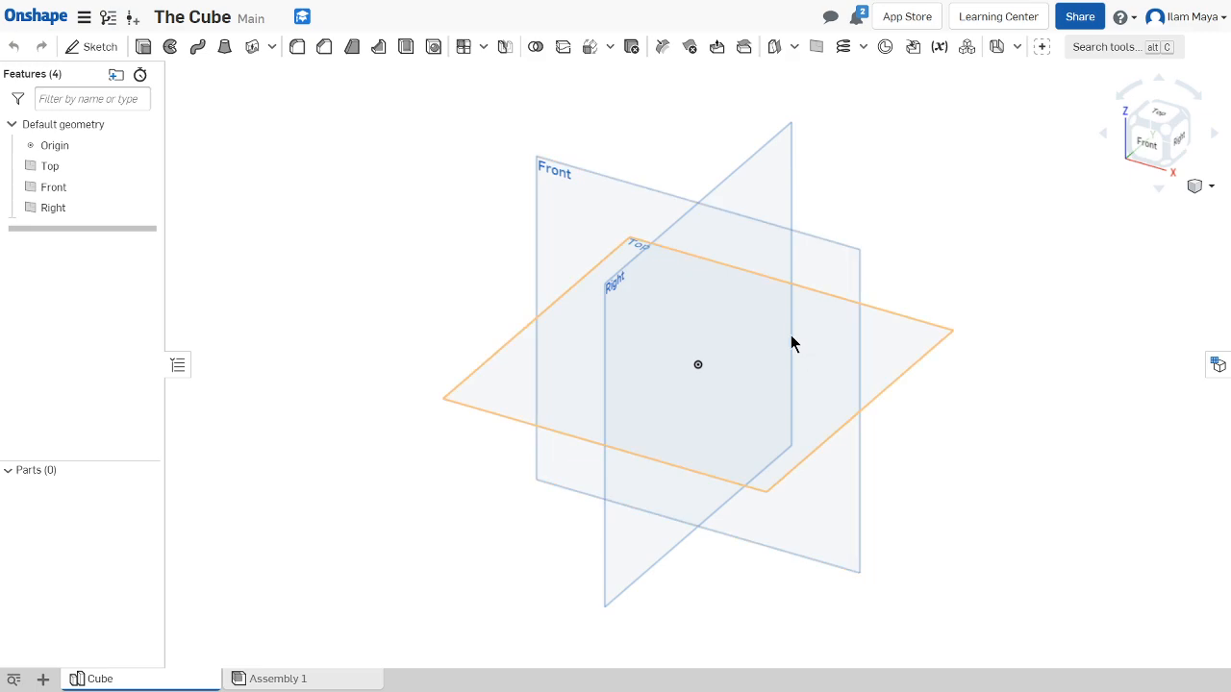
In Assembly 1, browse the public documents offered for inserting parts, without inserting any
{"action": "left_click", "coordinate": [295, 679]}
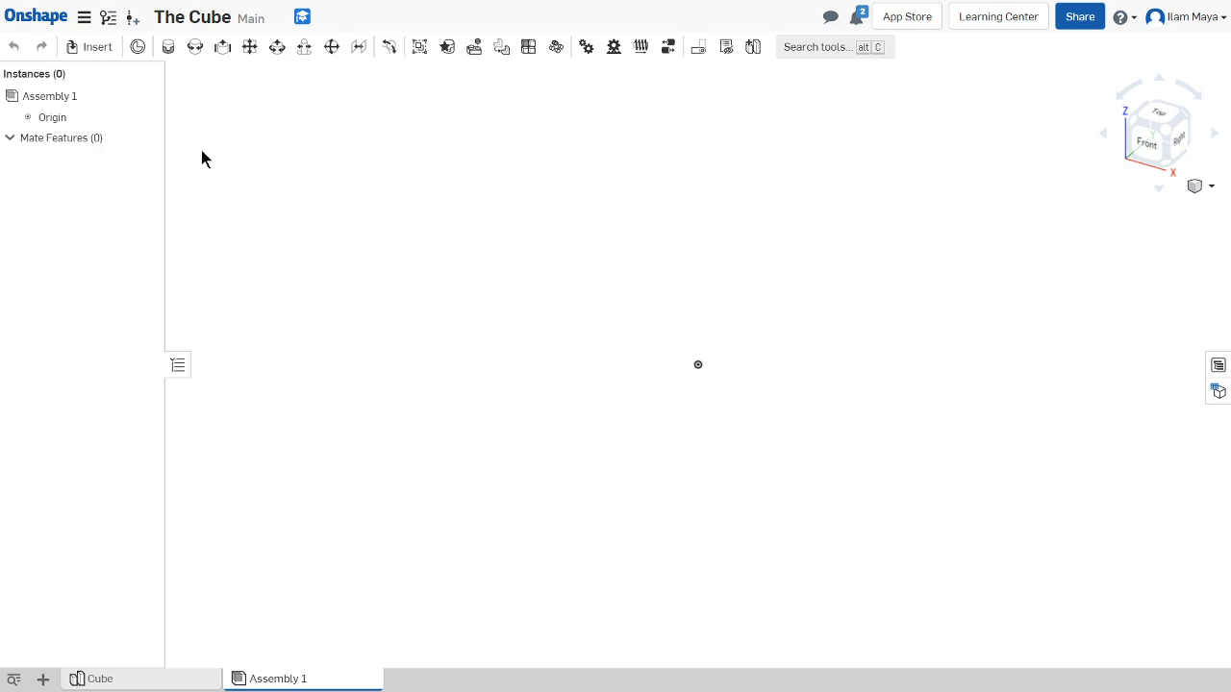
{"action": "left_click", "coordinate": [100, 47]}
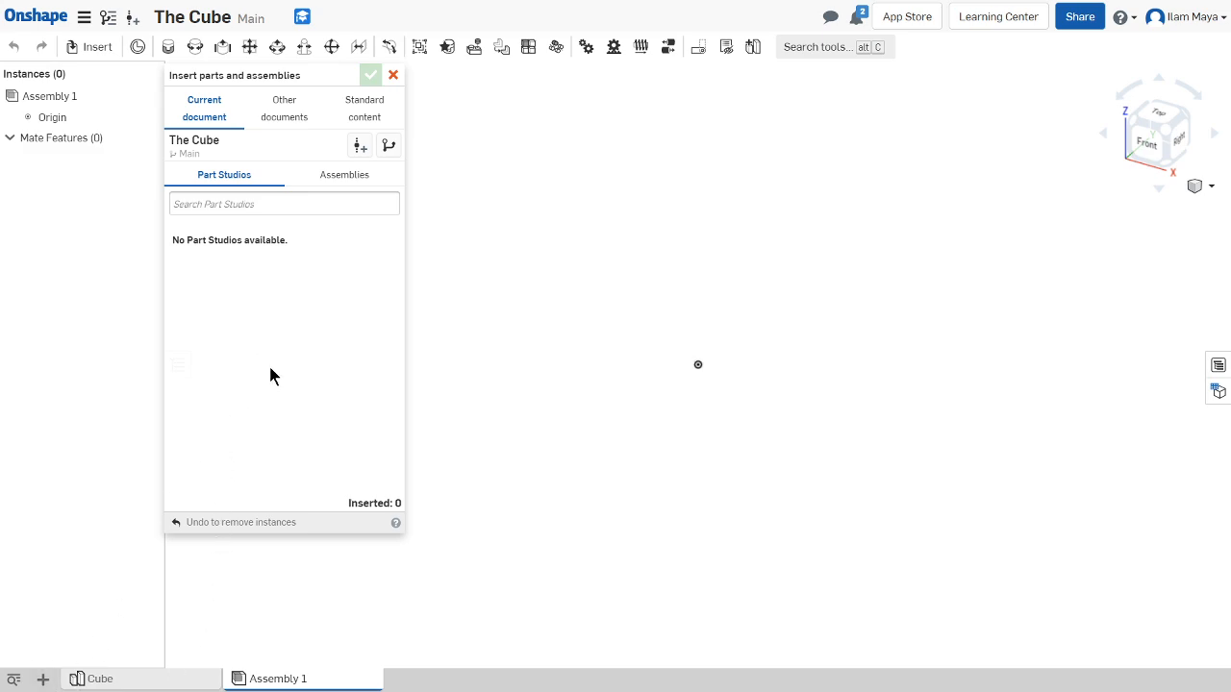
{"action": "left_click", "coordinate": [285, 120]}
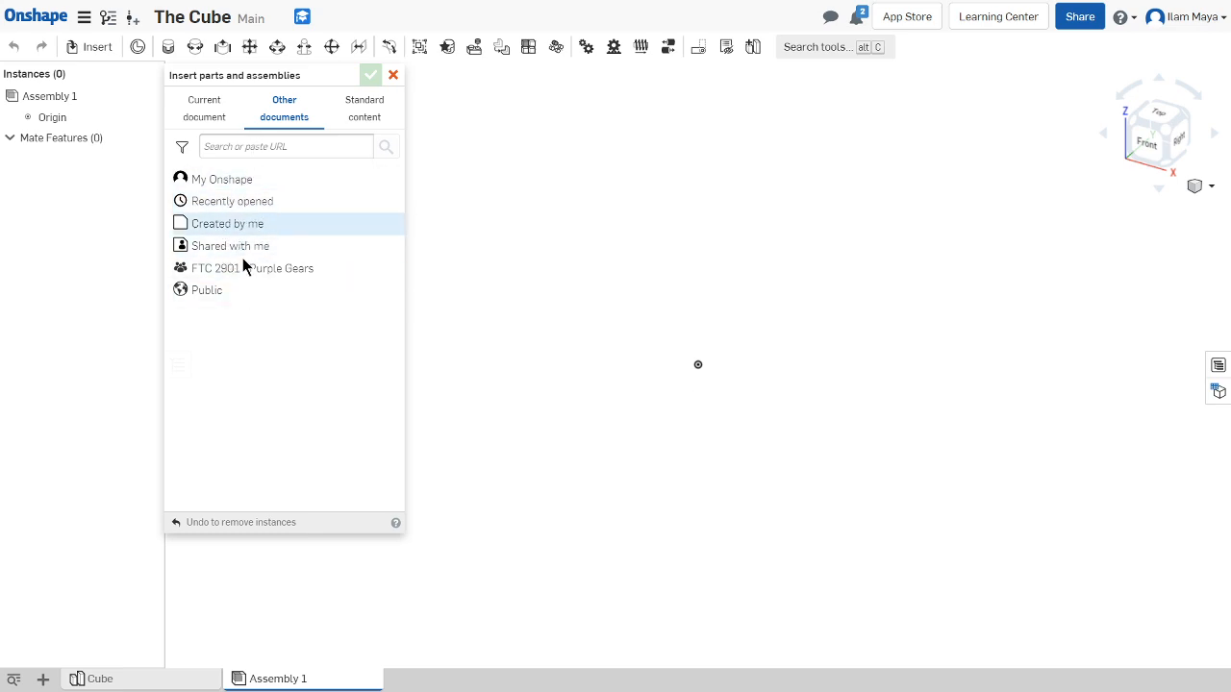
{"action": "left_click", "coordinate": [220, 297]}
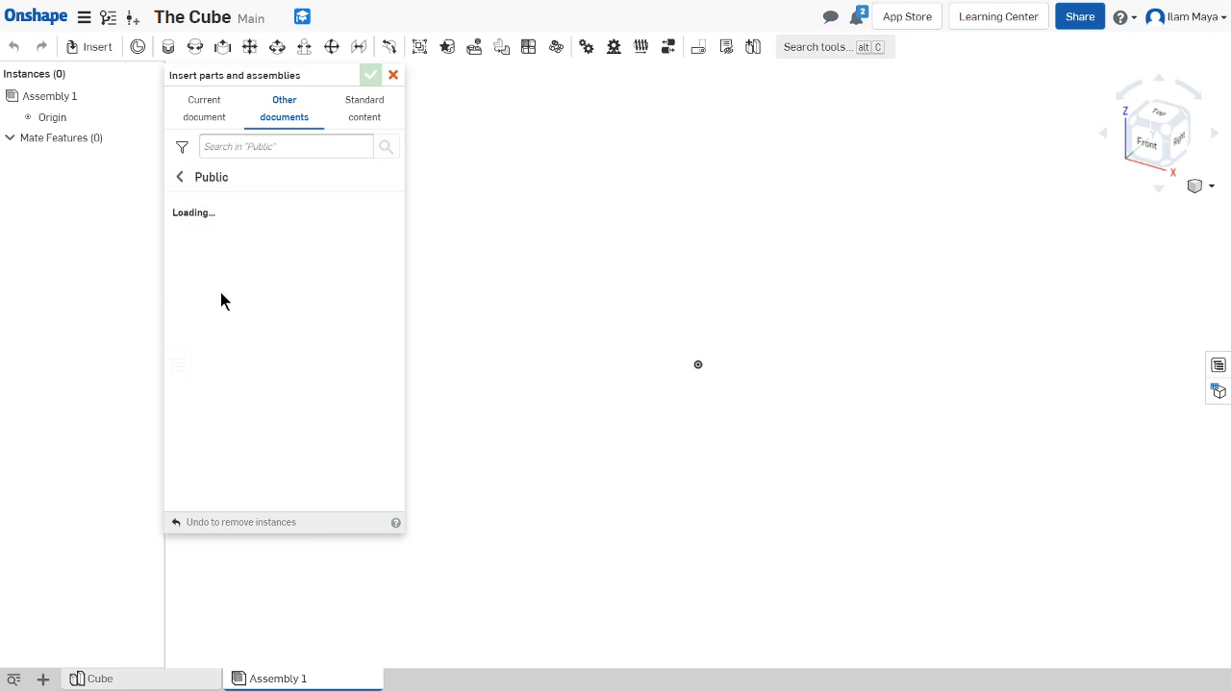
{"action": "scroll", "coordinate": [356, 361], "scroll_direction": "down", "scroll_amount": 8}
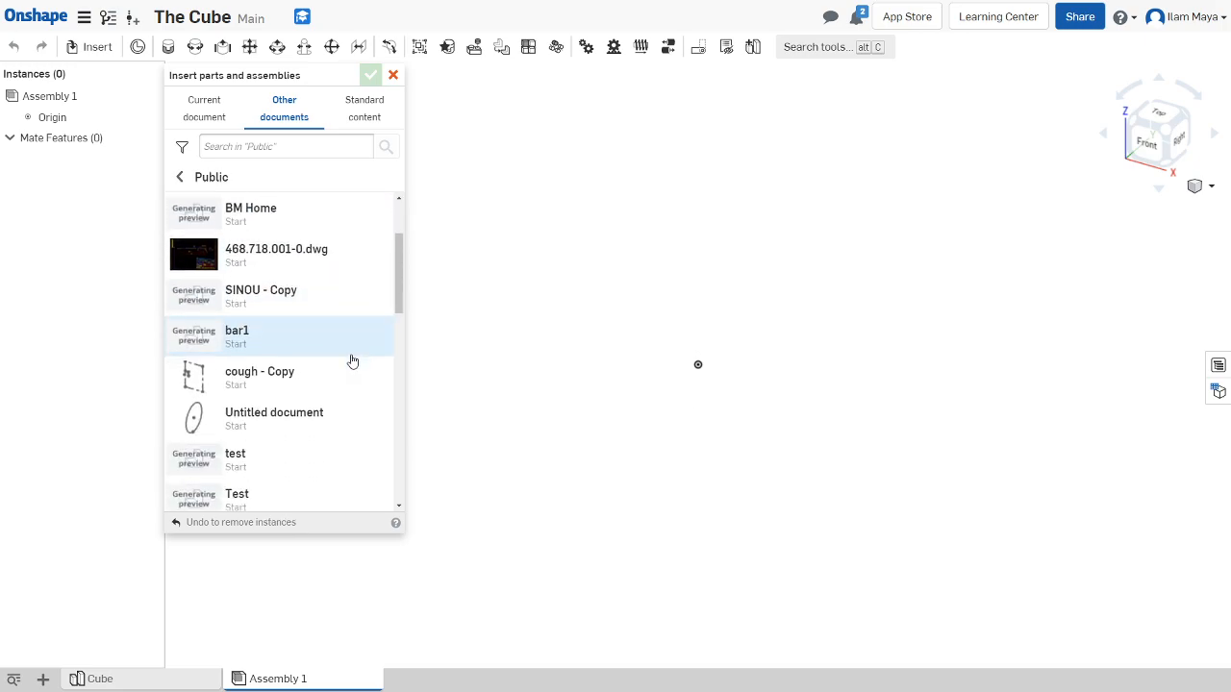
{"action": "scroll", "coordinate": [341, 362], "scroll_direction": "up", "scroll_amount": 3}
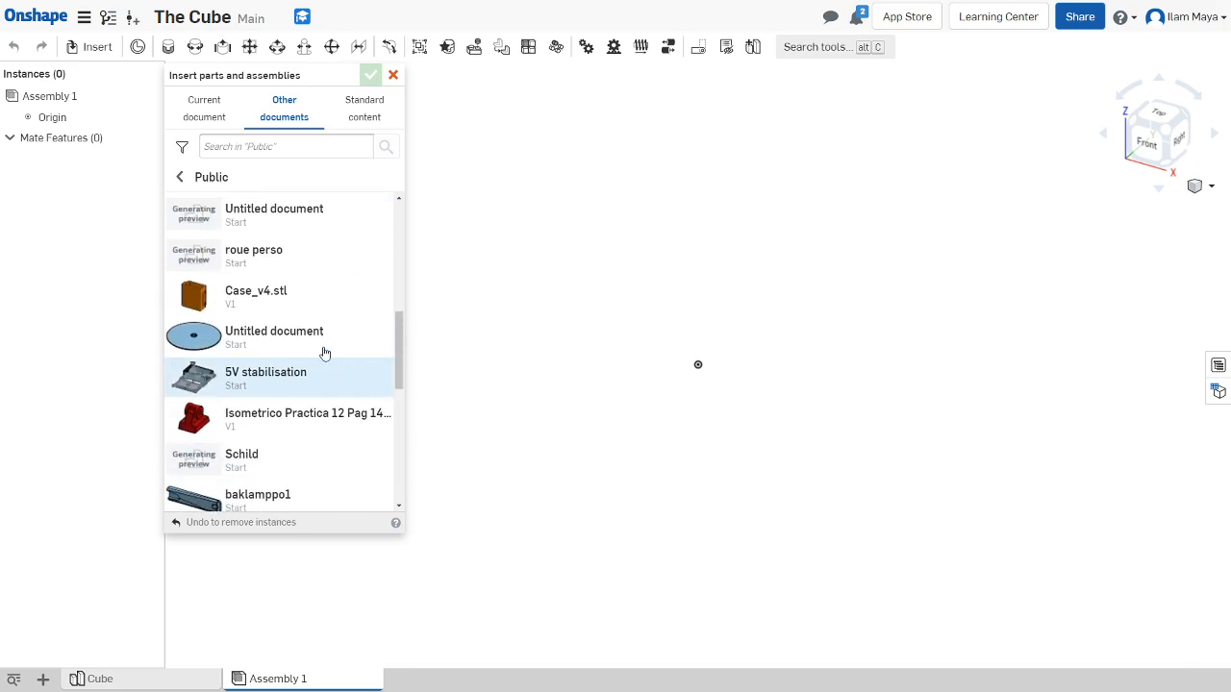
{"action": "scroll", "coordinate": [275, 445], "scroll_direction": "down", "scroll_amount": 3}
{"action": "scroll", "coordinate": [253, 439], "scroll_direction": "down", "scroll_amount": 5}
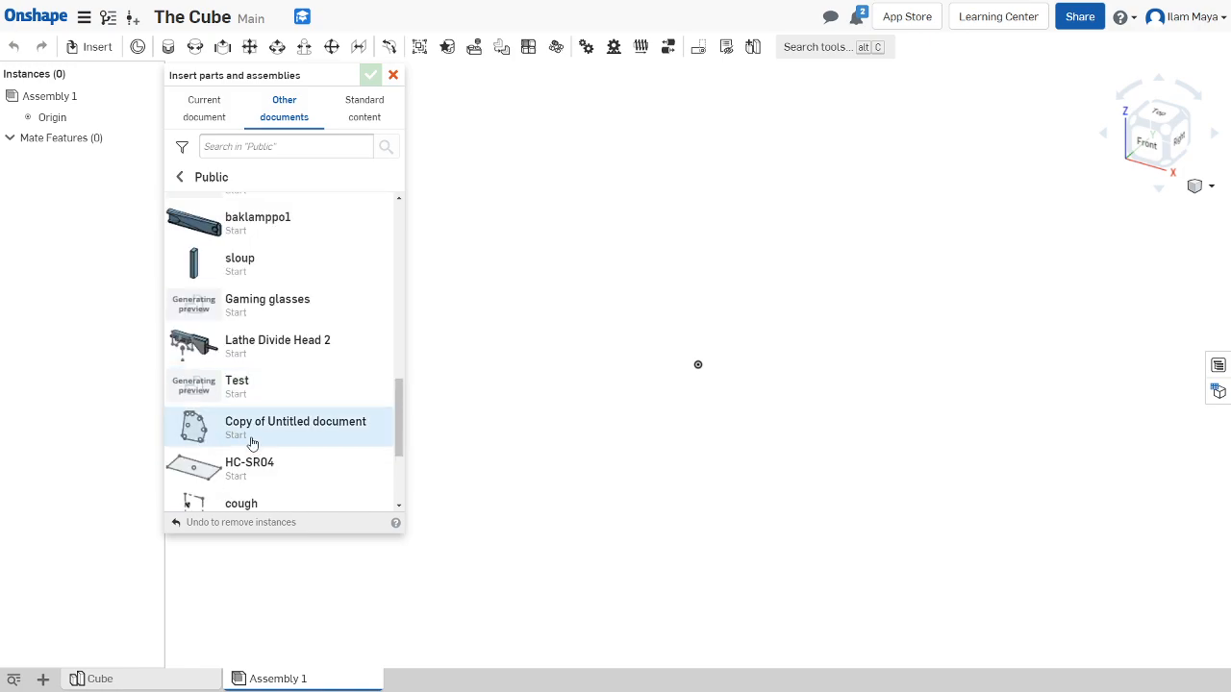
{"action": "scroll", "coordinate": [244, 438], "scroll_direction": "down", "scroll_amount": 5}
{"action": "scroll", "coordinate": [244, 438], "scroll_direction": "down", "scroll_amount": 2}
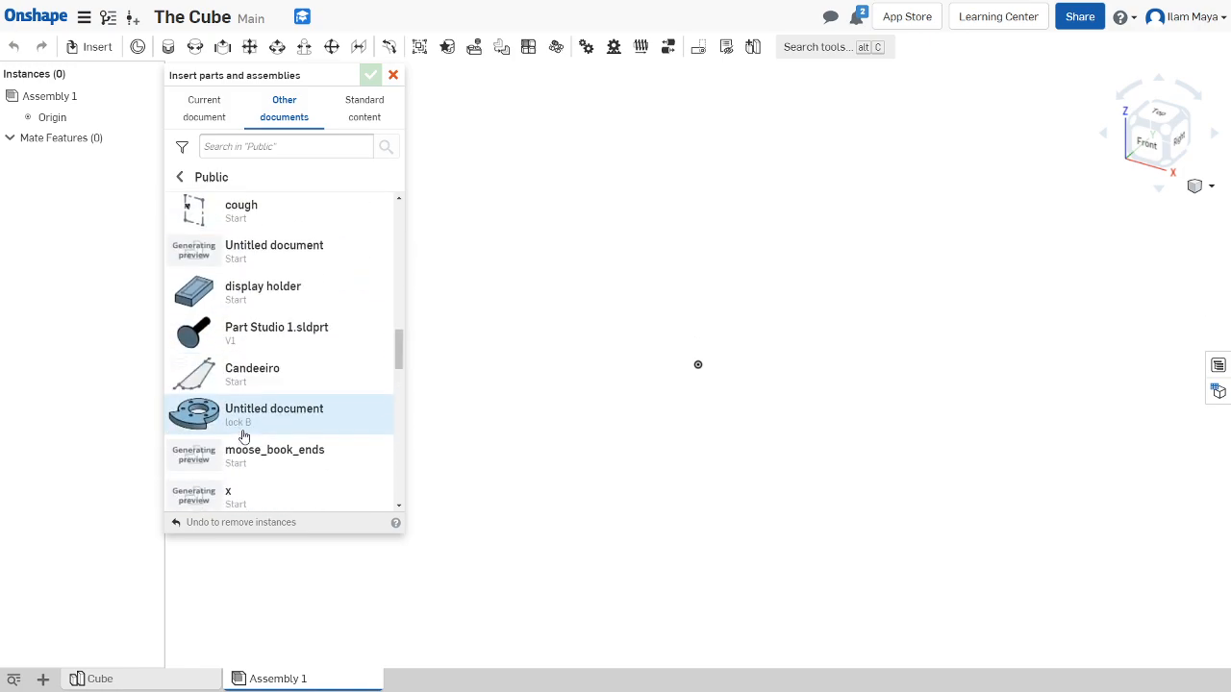
{"action": "scroll", "coordinate": [244, 438], "scroll_direction": "up", "scroll_amount": 11}
{"action": "scroll", "coordinate": [246, 438], "scroll_direction": "up", "scroll_amount": 14}
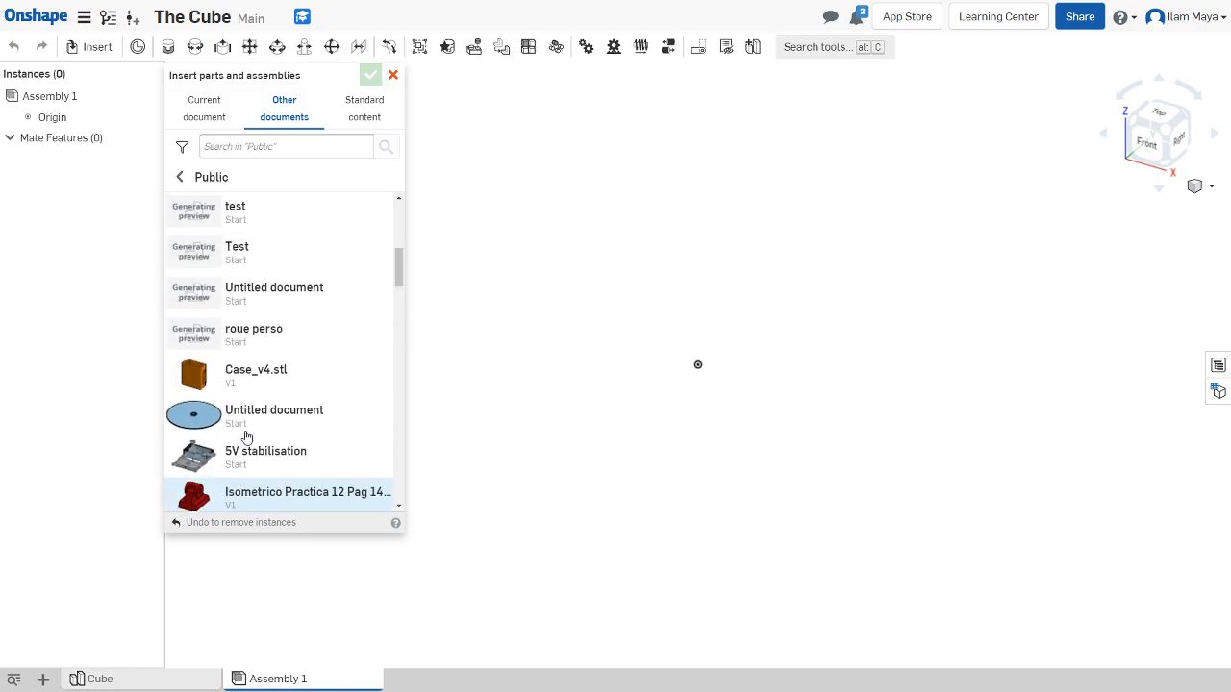
{"action": "scroll", "coordinate": [252, 428], "scroll_direction": "up", "scroll_amount": 1}
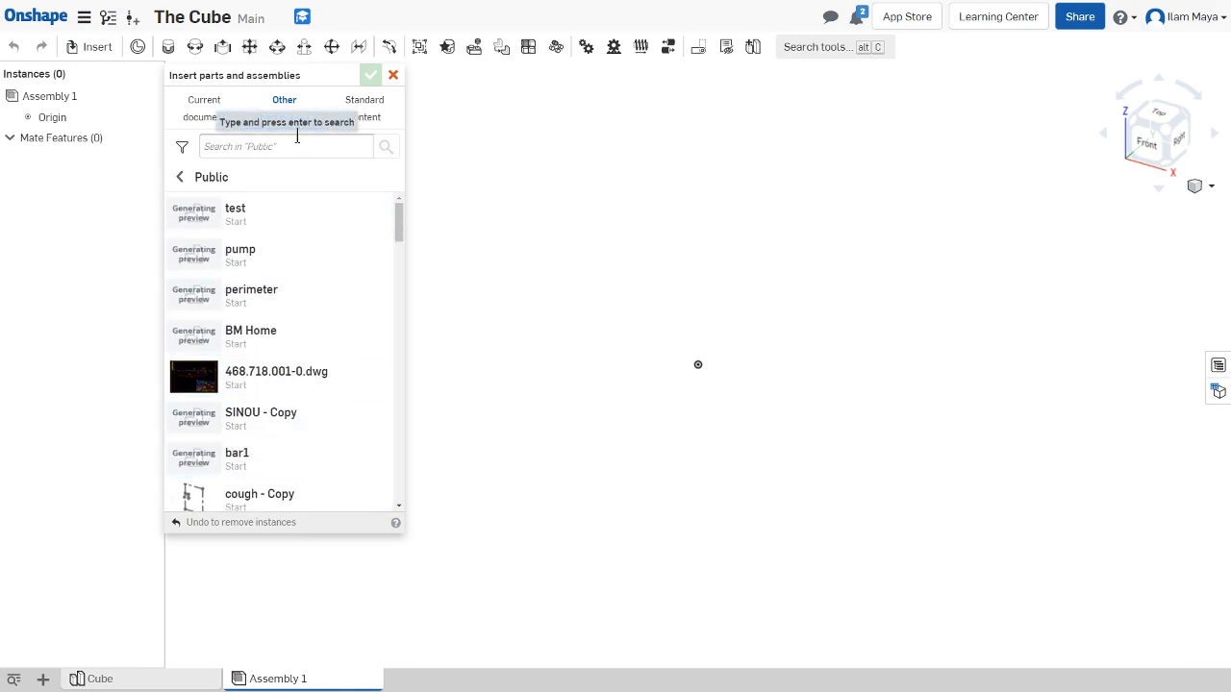
{"action": "left_click", "coordinate": [393, 76]}
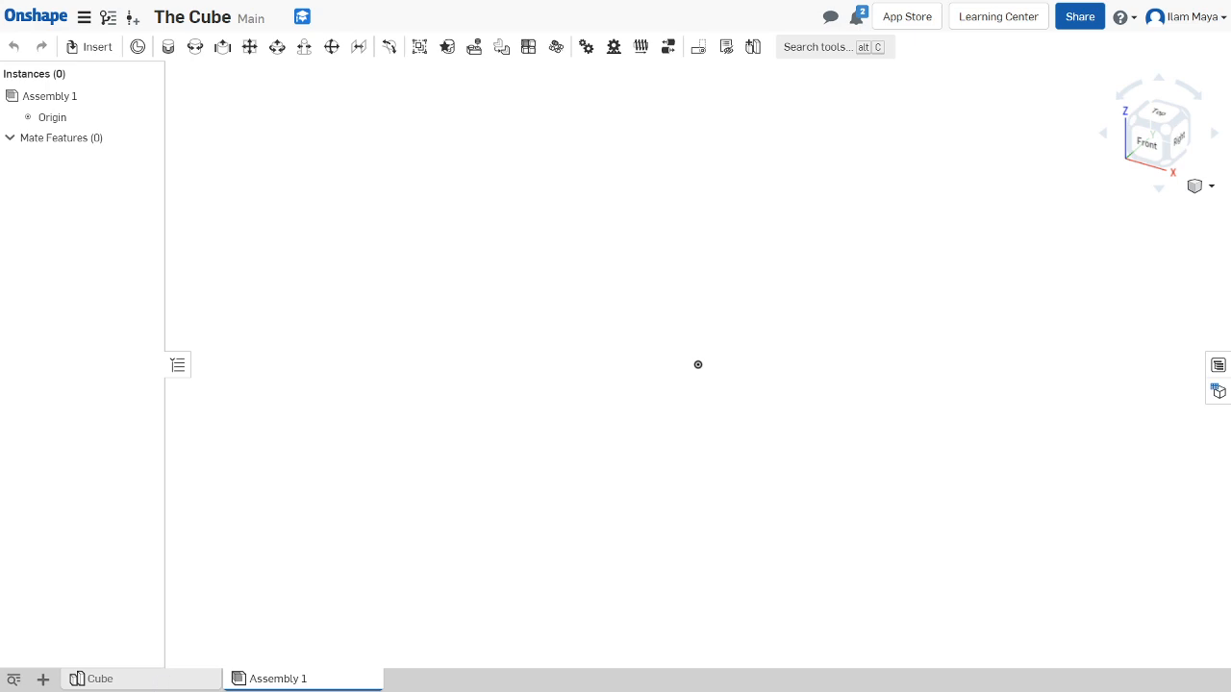
Return to the Cube part studio
{"action": "left_click", "coordinate": [165, 681]}
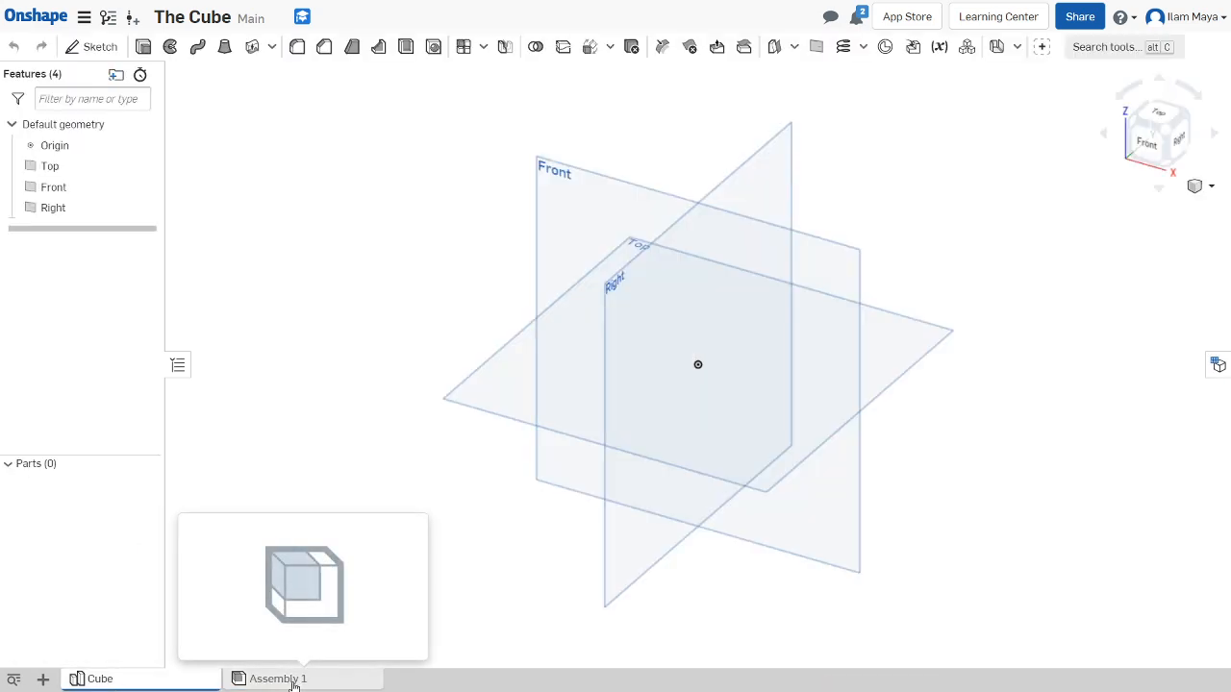
{"action": "left_click", "coordinate": [277, 678]}
{"action": "left_click", "coordinate": [124, 683]}
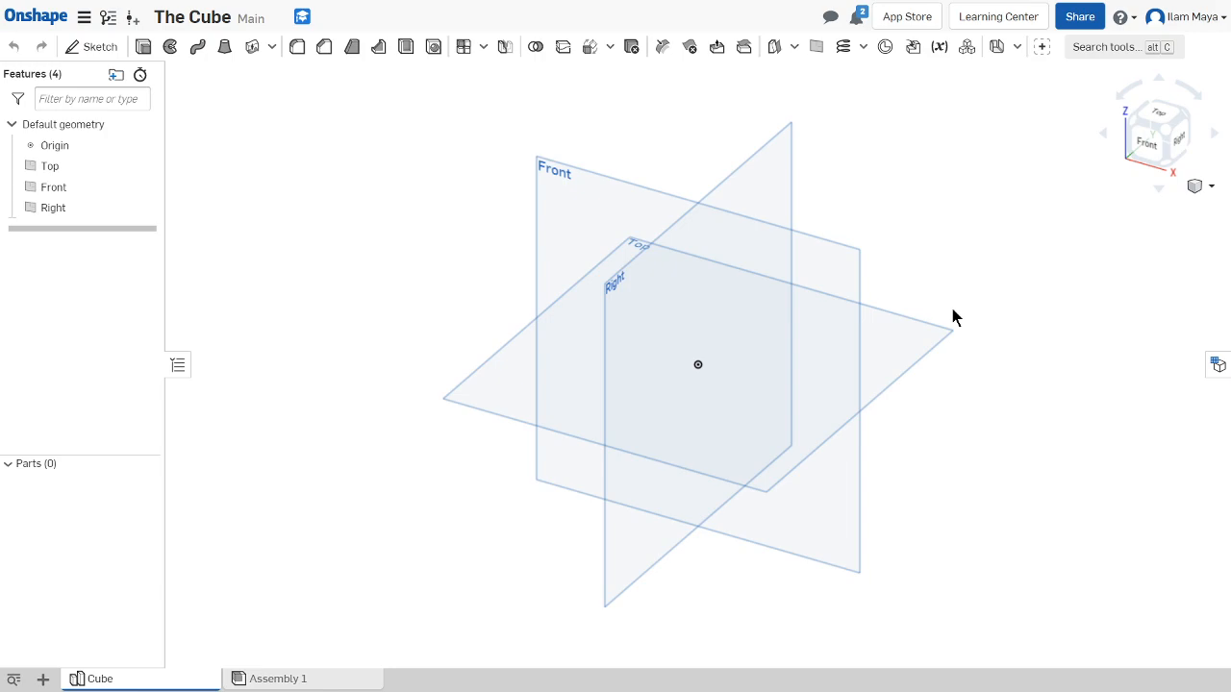
Examine the default planes from the Top, Front, isometric and freely rotated views
{"action": "mouse_move", "coordinate": [931, 222]}
{"action": "right_mouse_down"}
{"action": "mouse_move", "coordinate": [964, 267]}
{"action": "mouse_move", "coordinate": [930, 241]}
{"action": "right_mouse_up"}
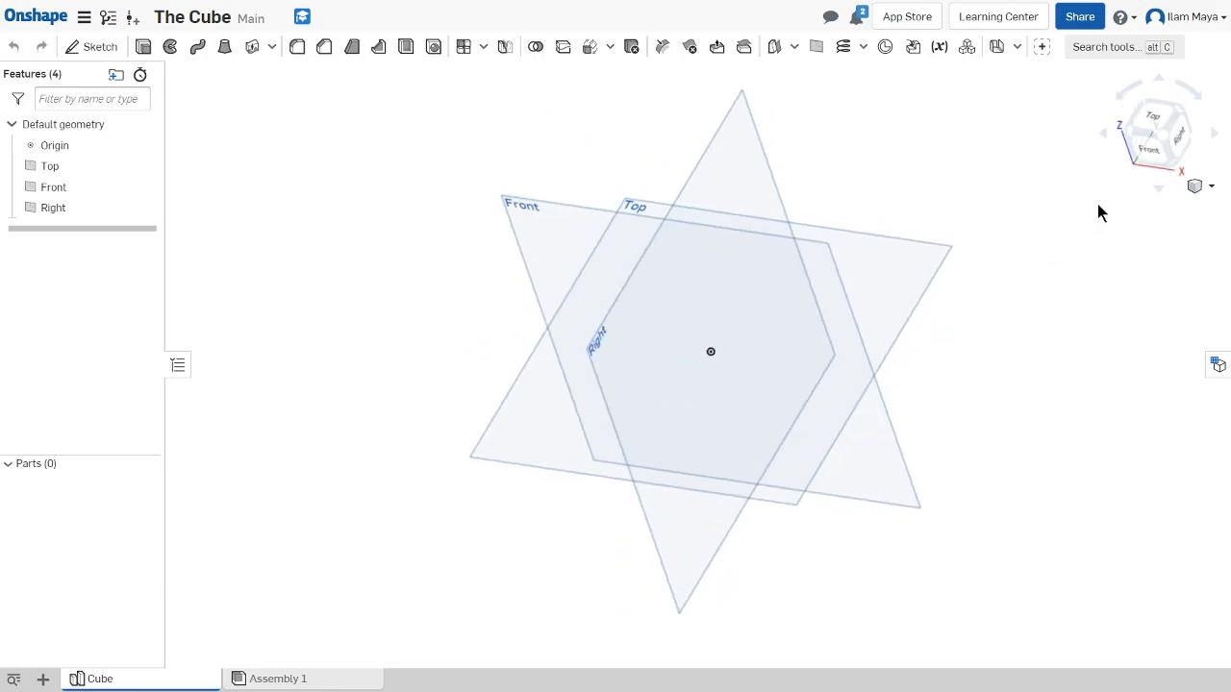
{"action": "right_click_drag", "start_coordinate": [1134, 257], "coordinate": [1144, 327]}
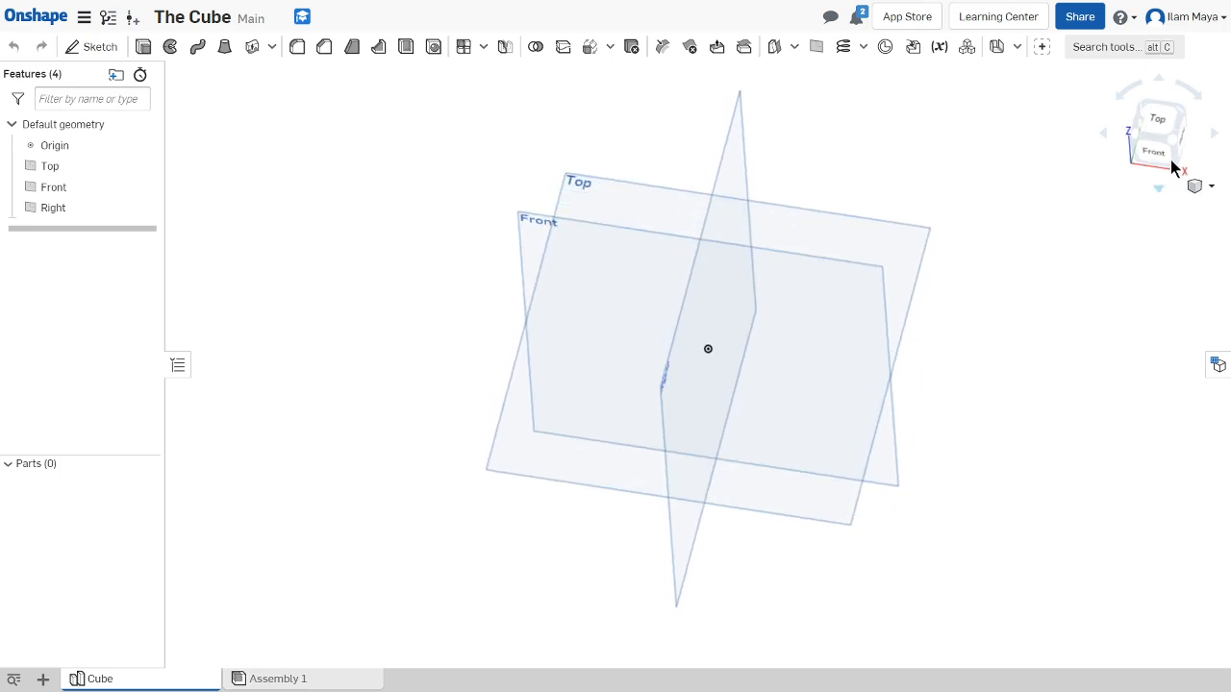
{"action": "left_click", "coordinate": [1151, 120]}
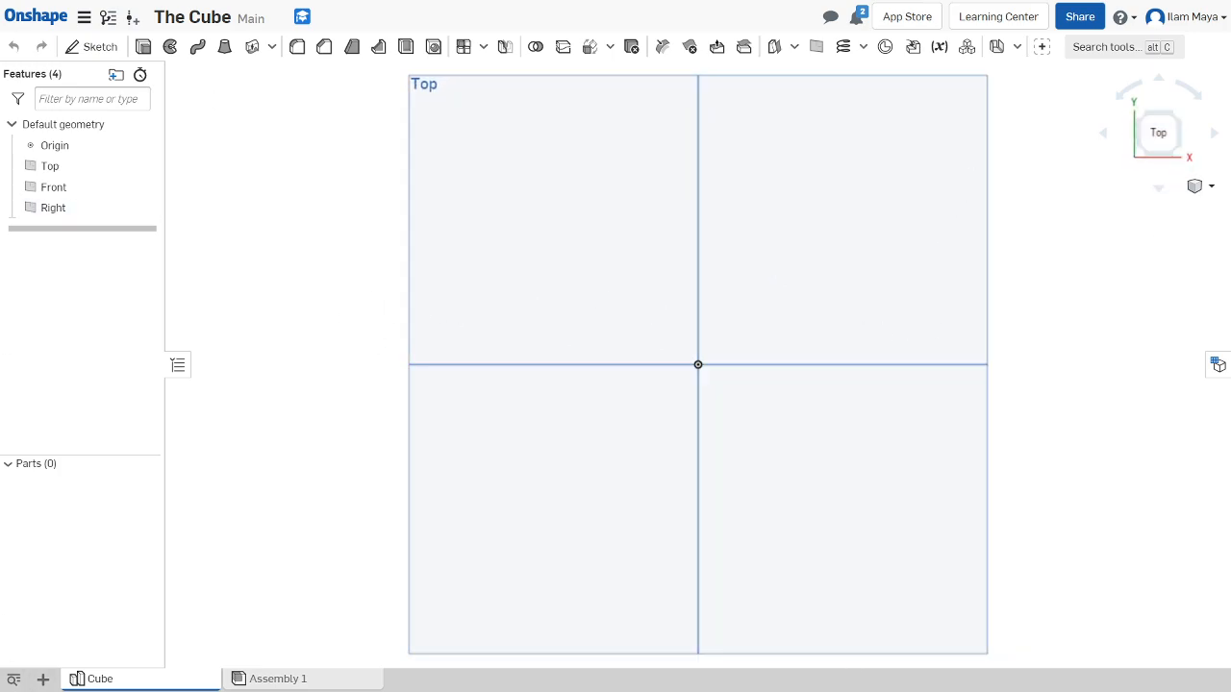
{"action": "mouse_move", "coordinate": [1157, 264]}
{"action": "right_mouse_down"}
{"action": "mouse_move", "coordinate": [1148, 234]}
{"action": "mouse_move", "coordinate": [1132, 259]}
{"action": "mouse_move", "coordinate": [1150, 246]}
{"action": "right_mouse_up"}
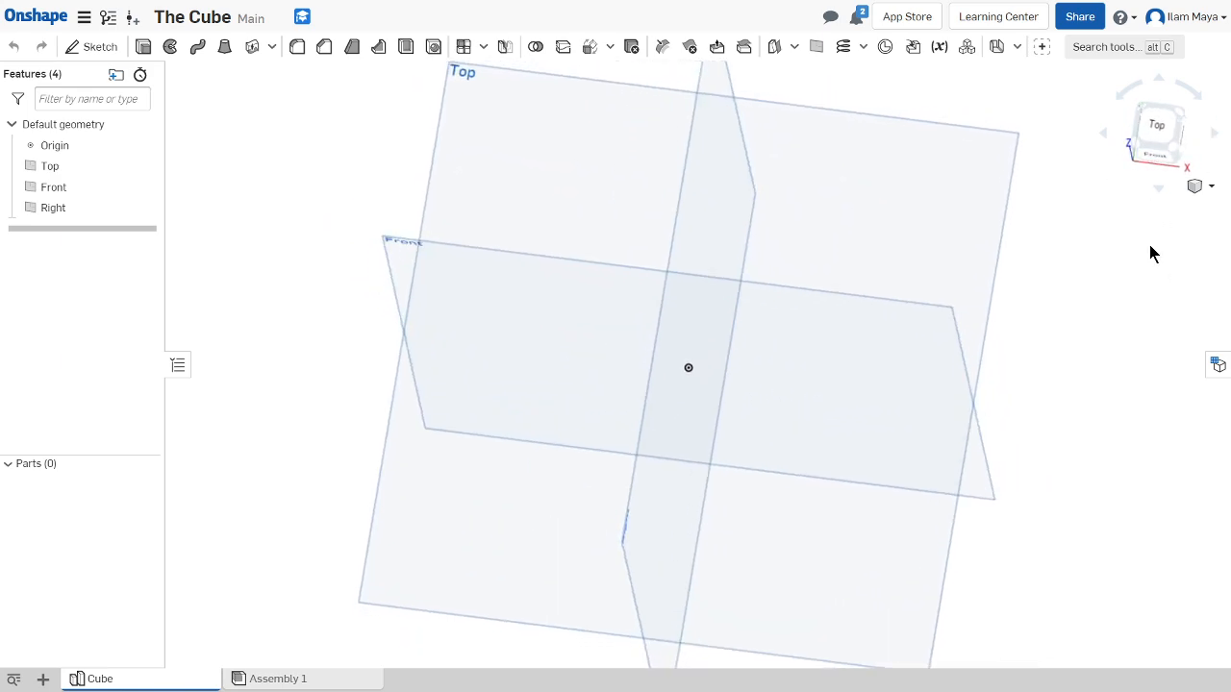
{"action": "left_click", "coordinate": [1161, 164]}
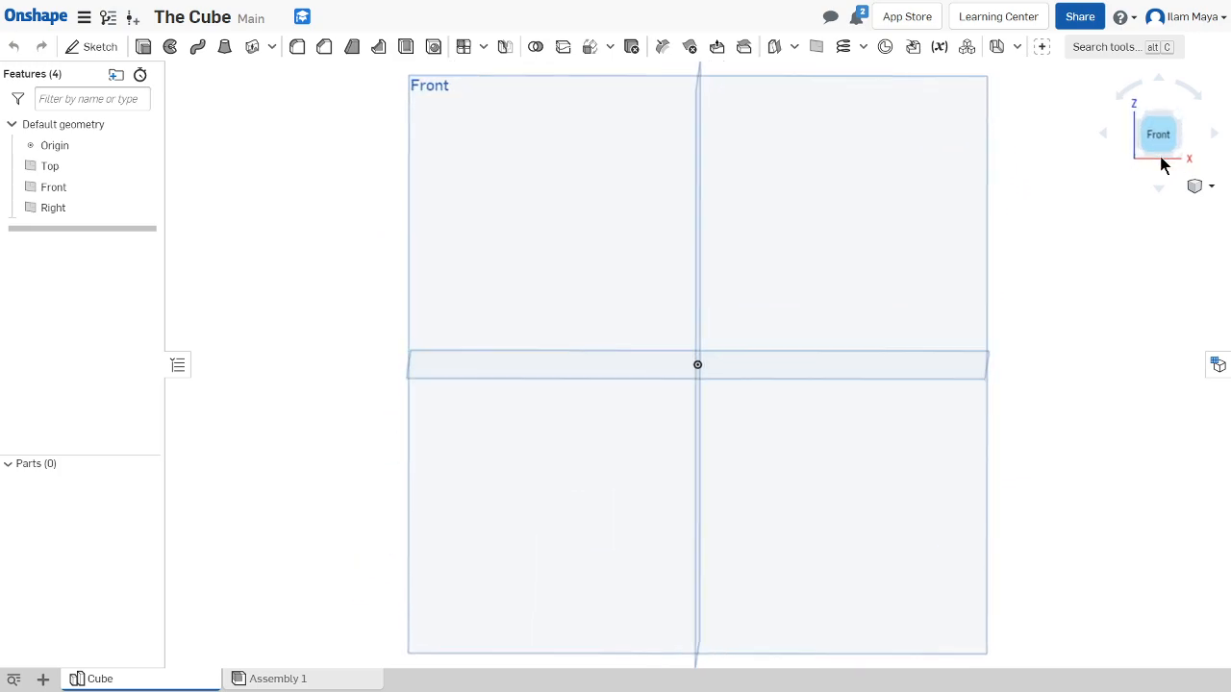
{"action": "right_click_drag", "start_coordinate": [1139, 195], "coordinate": [1163, 140]}
{"action": "left_click", "coordinate": [1162, 122]}
{"action": "right_click_drag", "start_coordinate": [1123, 302], "coordinate": [1154, 207]}
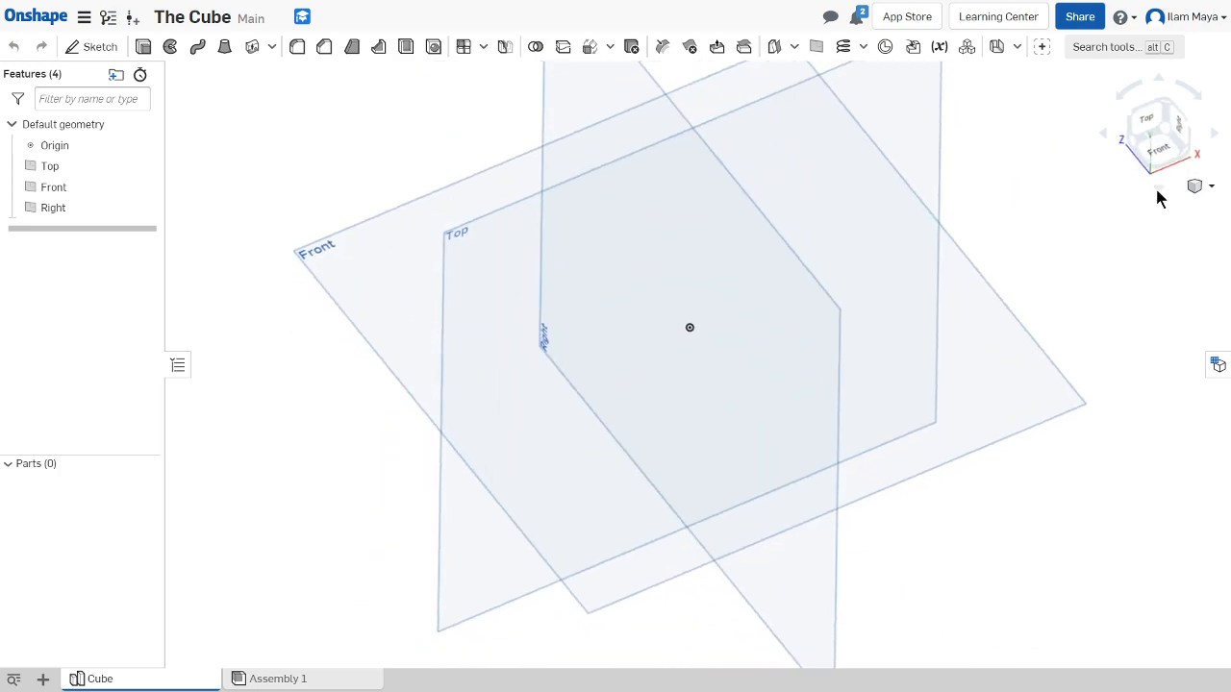
{"action": "left_click", "coordinate": [1159, 161]}
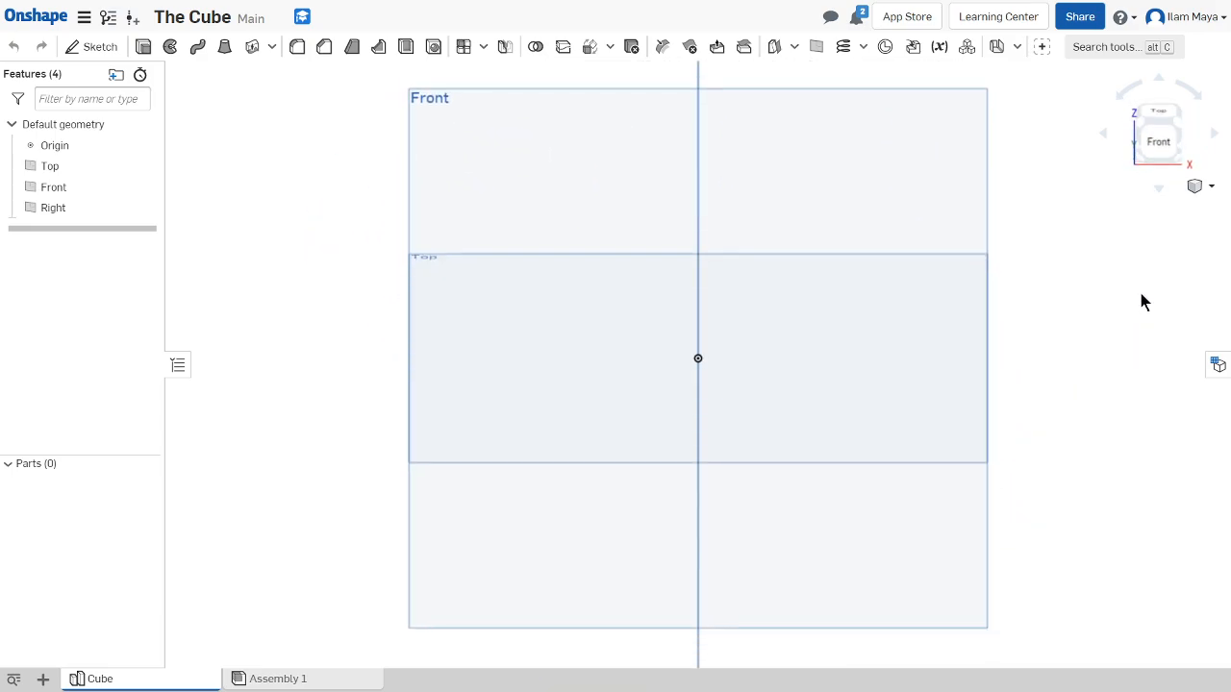
{"action": "left_click", "coordinate": [1185, 138]}
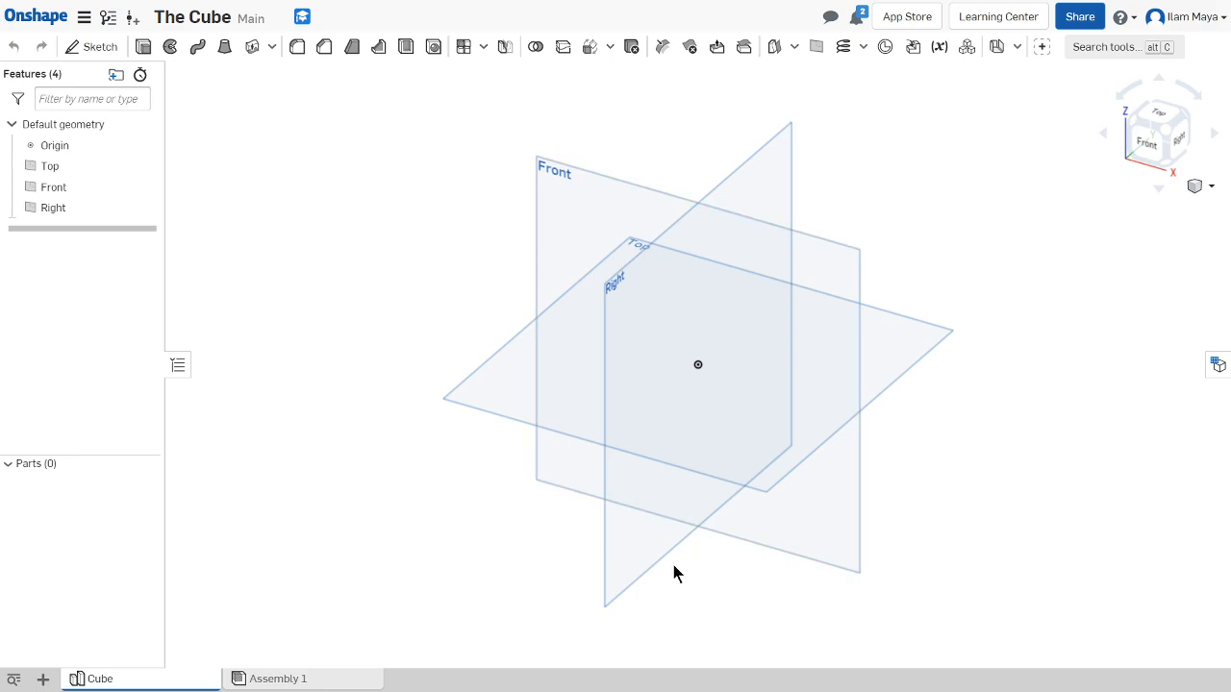
{"action": "right_click_drag", "start_coordinate": [673, 572], "coordinate": [1032, 278]}
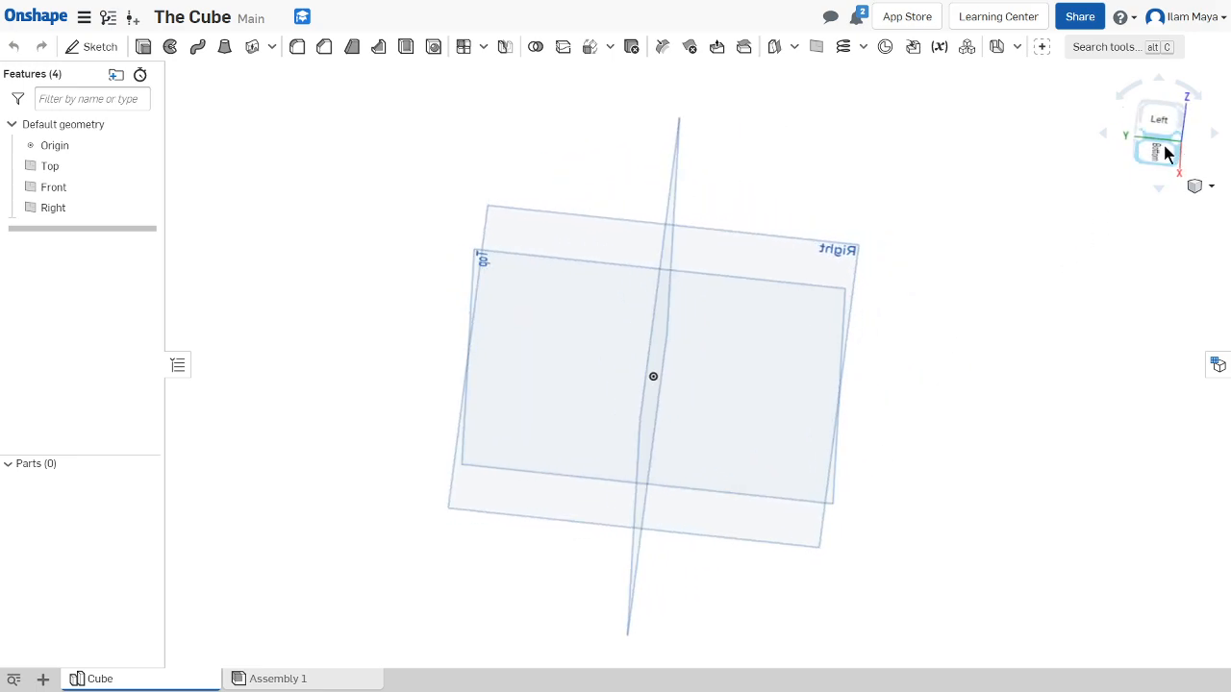
Dismiss the session timeout notice and reload the document
{"action": "left_click", "coordinate": [1182, 149]}
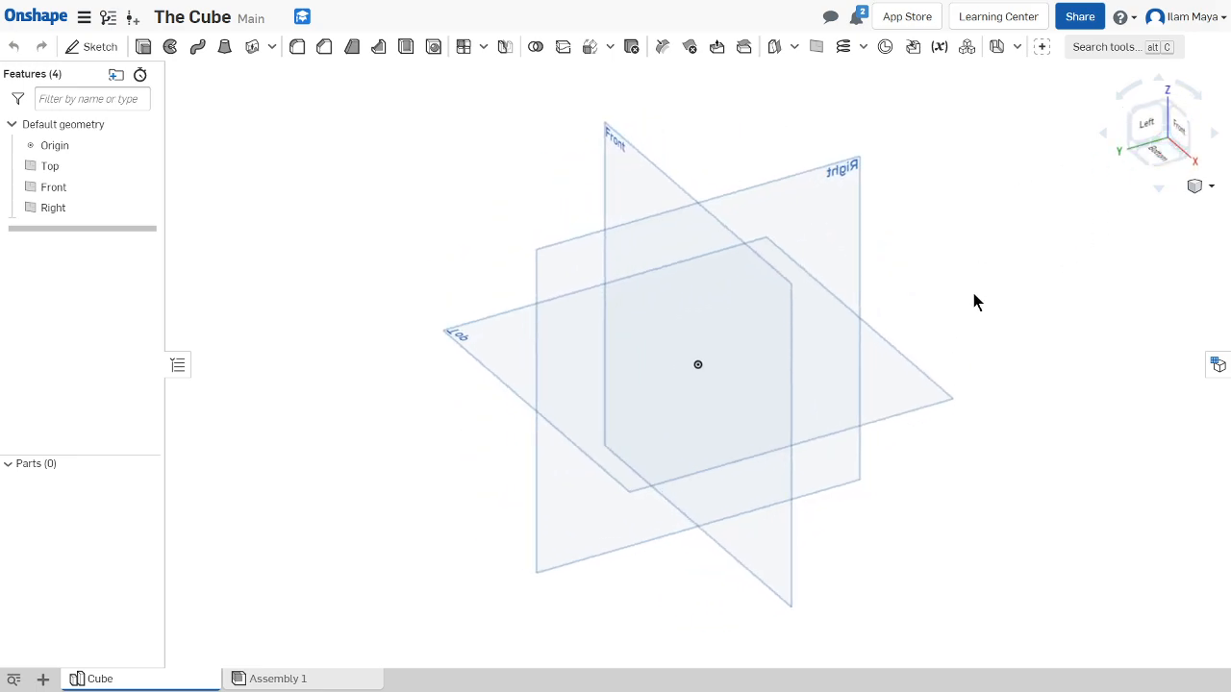
{"action": "right_click_drag", "start_coordinate": [911, 197], "coordinate": [1138, 67]}
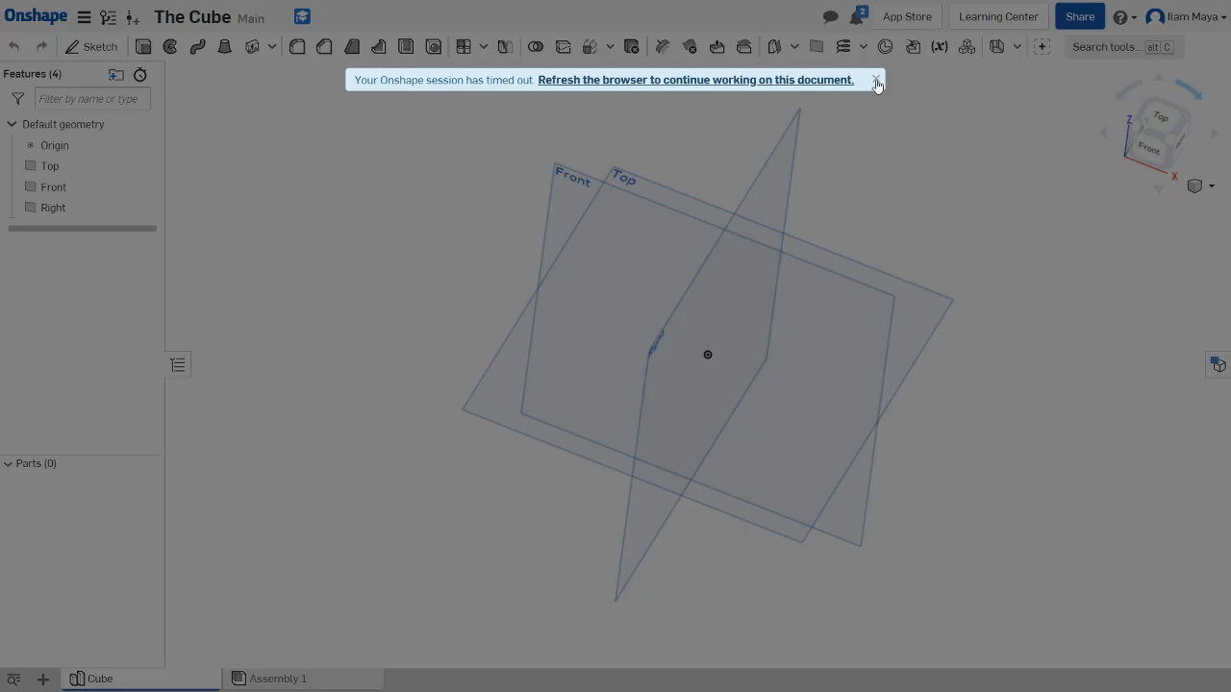
{"action": "left_click", "coordinate": [876, 83]}
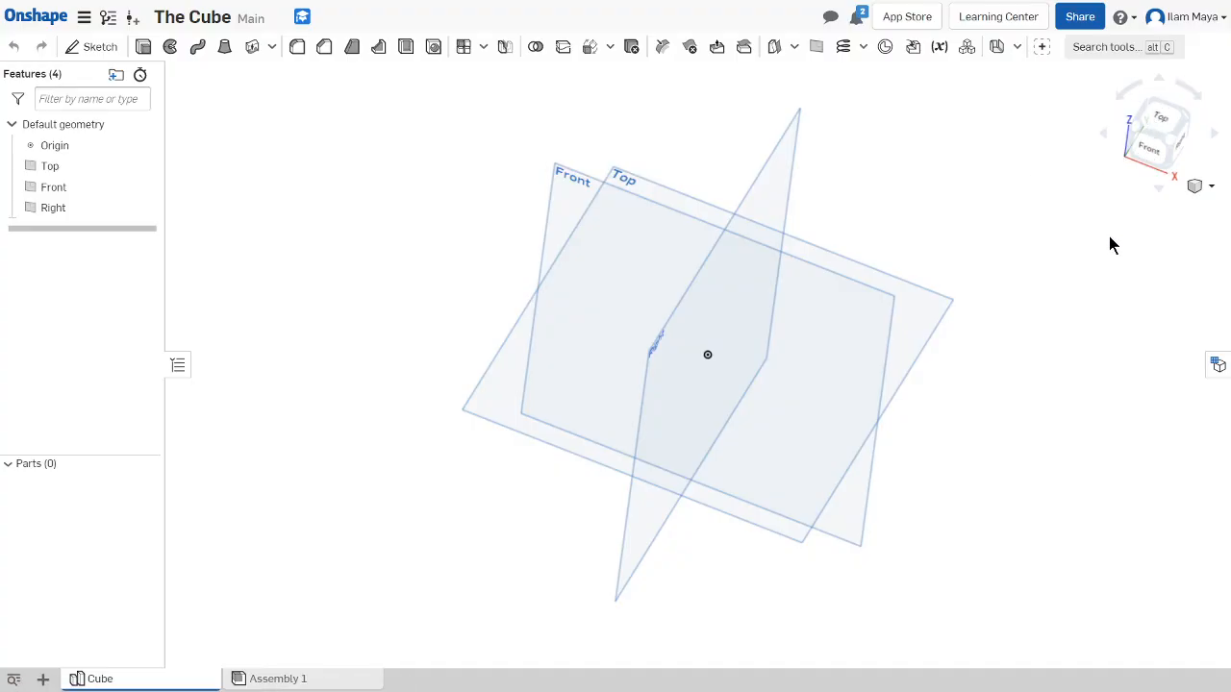
{"action": "key", "text": "F5"}
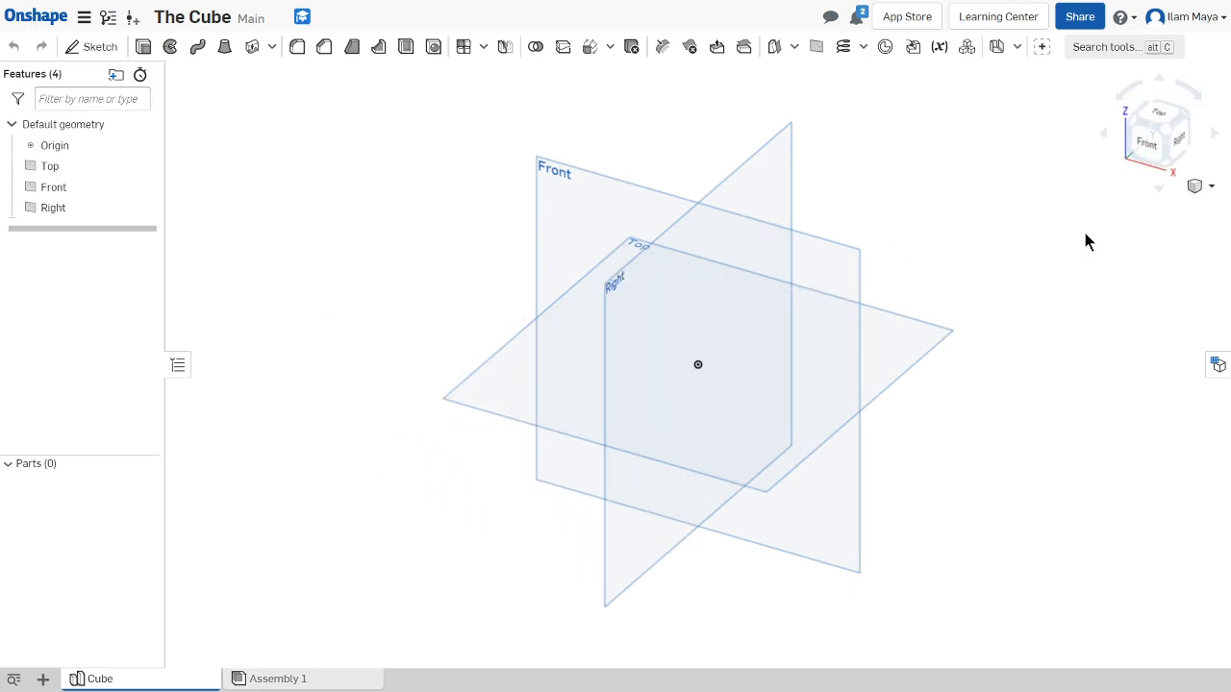
Examine the default planes by panning, rotating and zooming, and return to the Front view
{"action": "left_click_drag", "start_coordinate": [1156, 159], "coordinate": [1192, 114]}
{"action": "left_click", "coordinate": [1146, 144]}
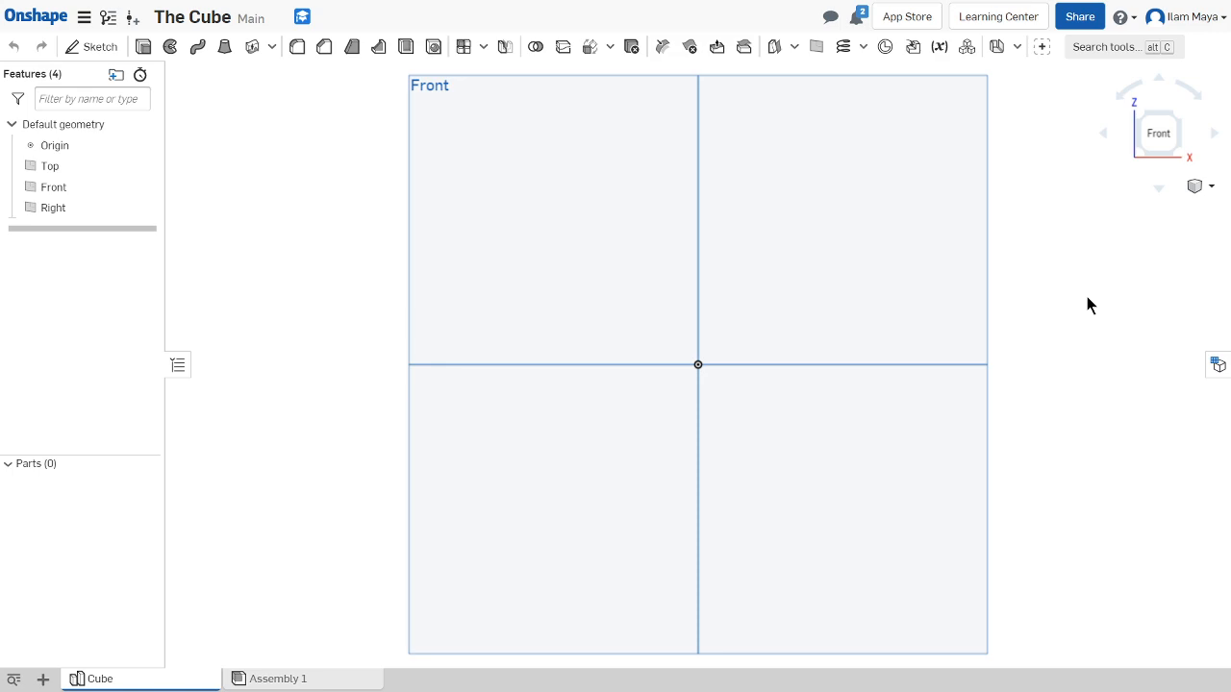
{"action": "middle_click_drag", "start_coordinate": [1084, 297], "coordinate": [1024, 298]}
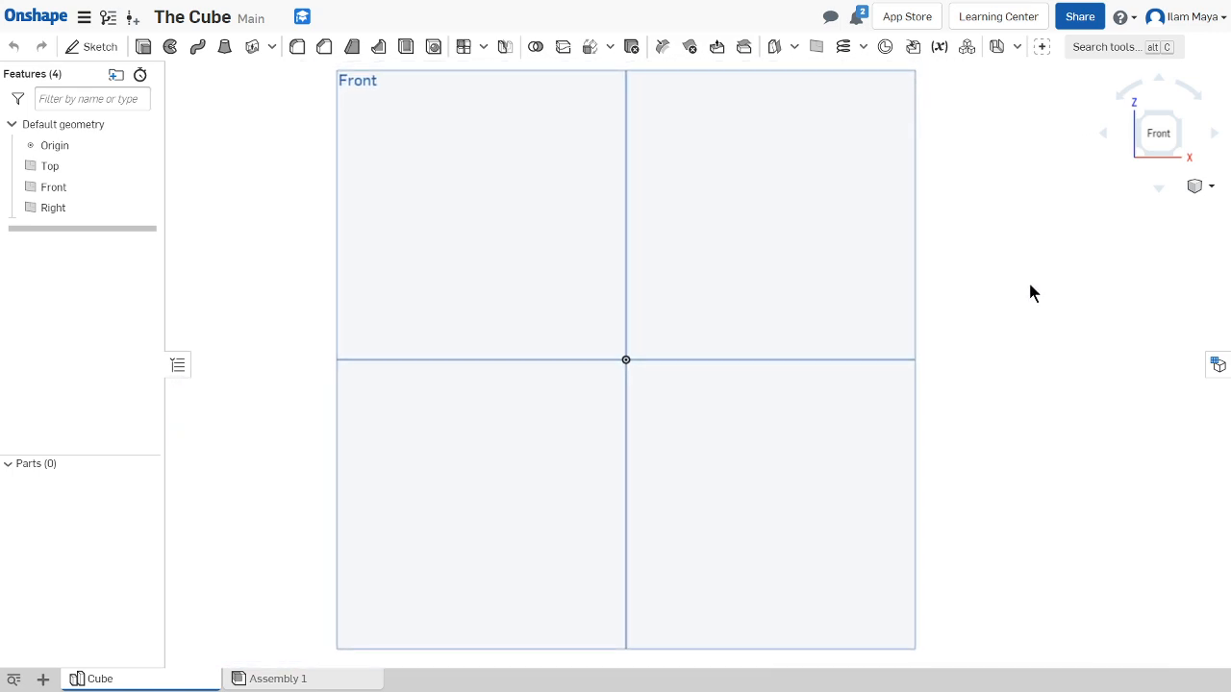
{"action": "right_click_drag", "start_coordinate": [1037, 270], "coordinate": [1121, 176]}
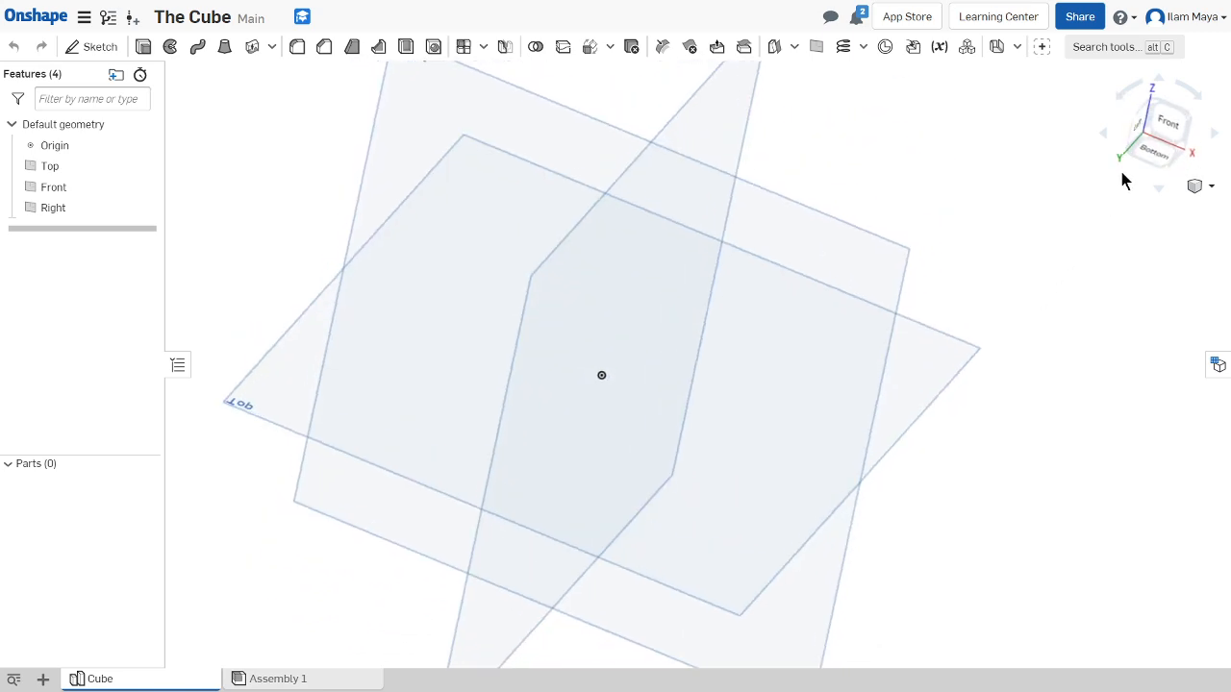
{"action": "left_click", "coordinate": [1137, 144]}
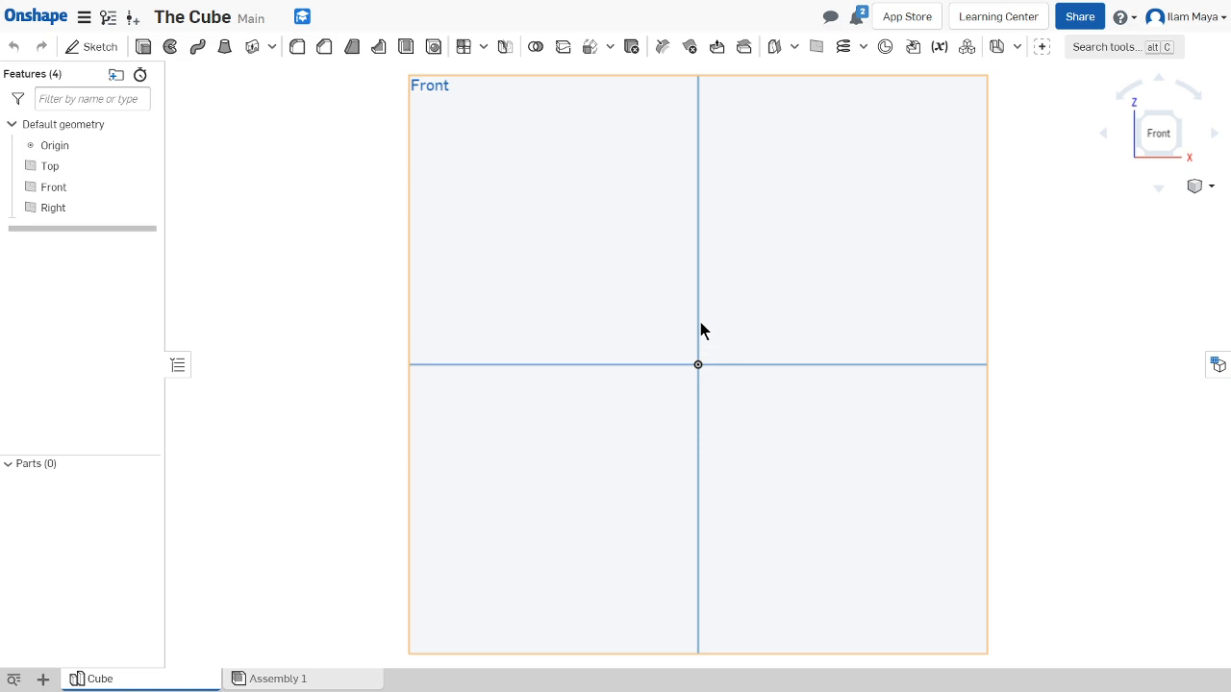
{"action": "scroll", "coordinate": [835, 284], "scroll_direction": "down", "scroll_amount": 5}
{"action": "scroll", "coordinate": [829, 290], "scroll_direction": "up", "scroll_amount": 5}
{"action": "scroll", "coordinate": [827, 293], "scroll_direction": "down", "scroll_amount": 1}
{"action": "scroll", "coordinate": [827, 294], "scroll_direction": "up", "scroll_amount": 1}
{"action": "left_click", "coordinate": [1159, 140]}
{"action": "right_click_drag", "start_coordinate": [549, 189], "coordinate": [513, 204]}
{"action": "left_click", "coordinate": [1156, 136]}
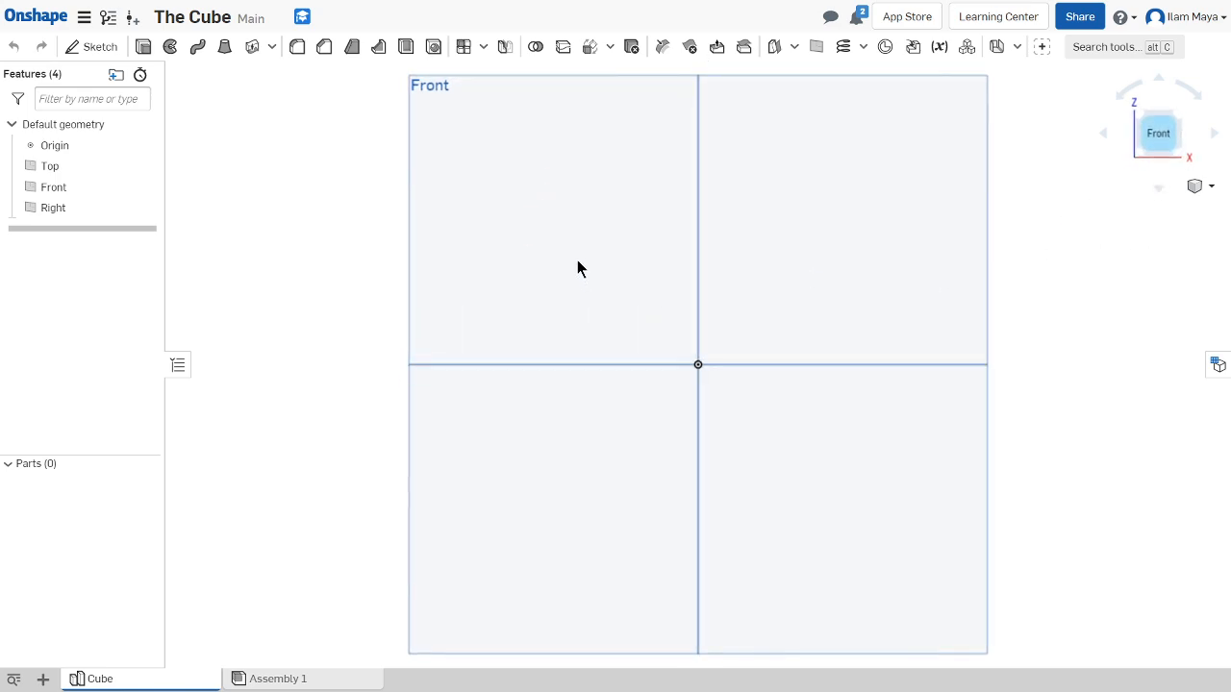
On the Front plane, sketch a corner rectangle starting at the origin, about 3.5 in wide and 2.5 in high
{"action": "left_click", "coordinate": [566, 318]}
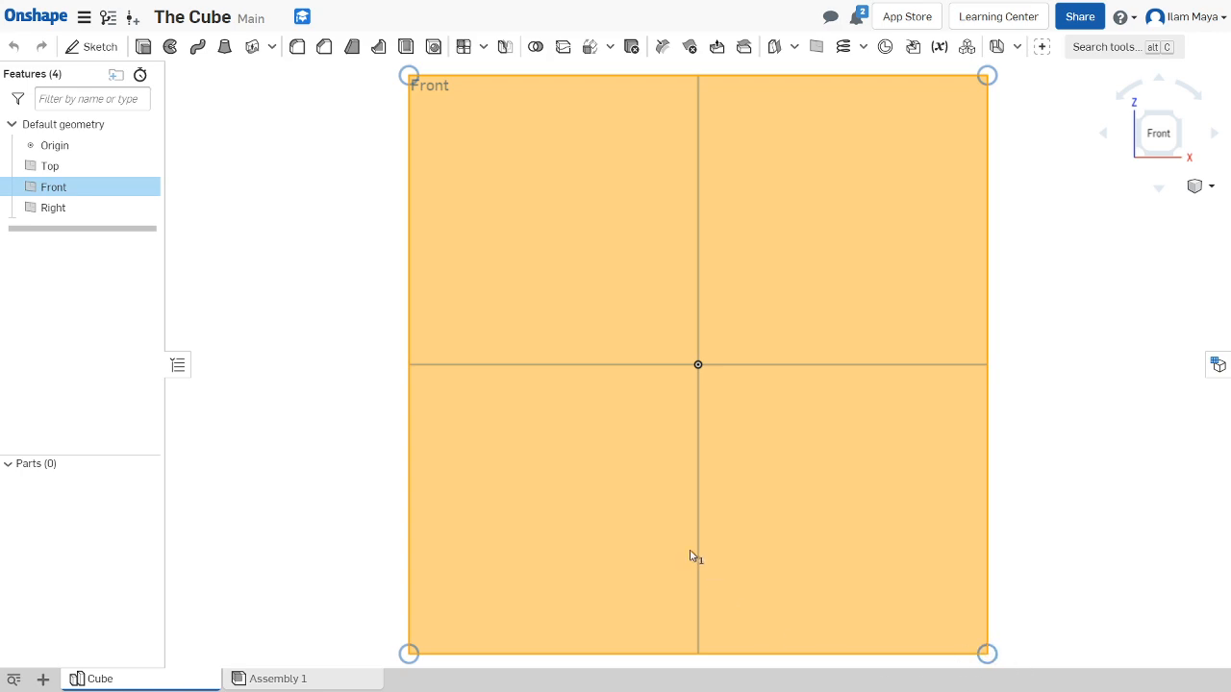
{"action": "left_click", "coordinate": [97, 47]}
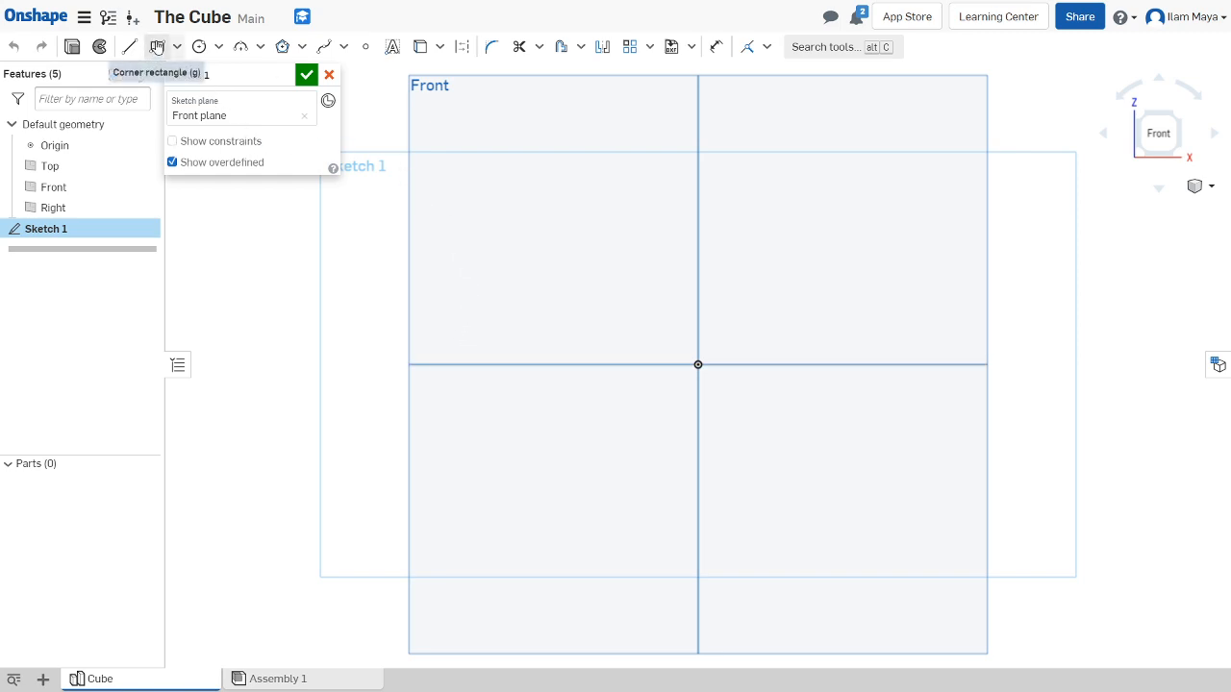
{"action": "left_click", "coordinate": [157, 47]}
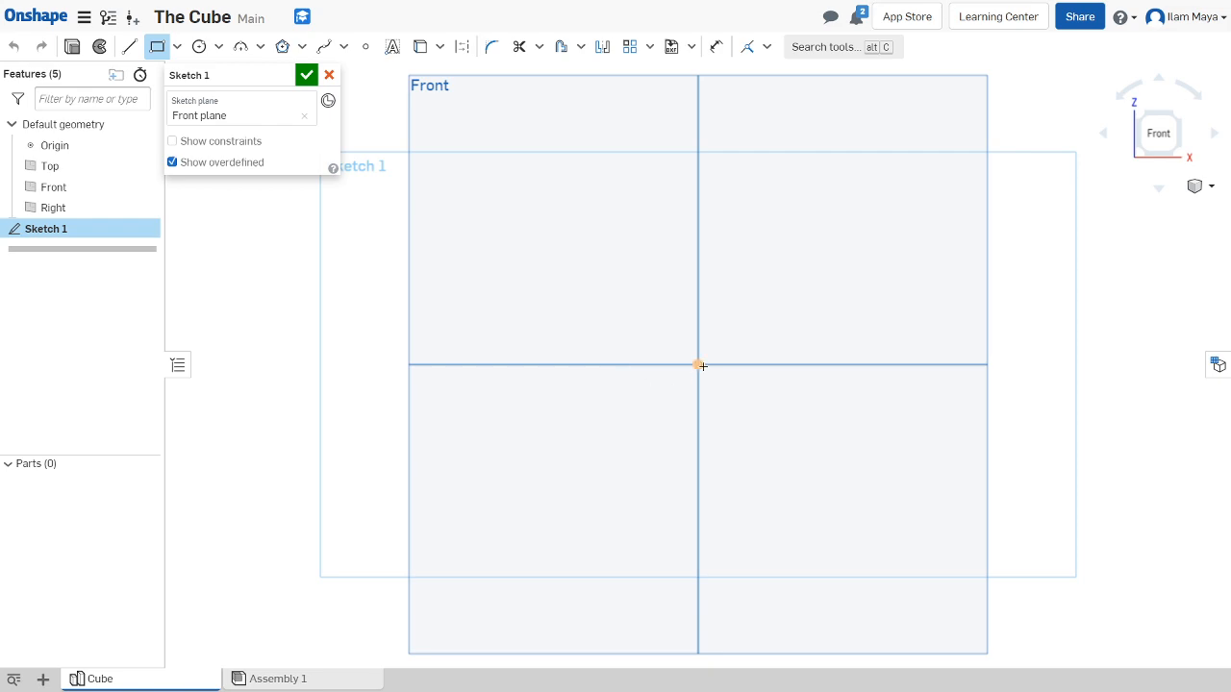
{"action": "left_click", "coordinate": [698, 364]}
{"action": "left_click", "coordinate": [827, 303]}
{"action": "scroll", "coordinate": [952, 284], "scroll_direction": "up", "scroll_amount": 2}
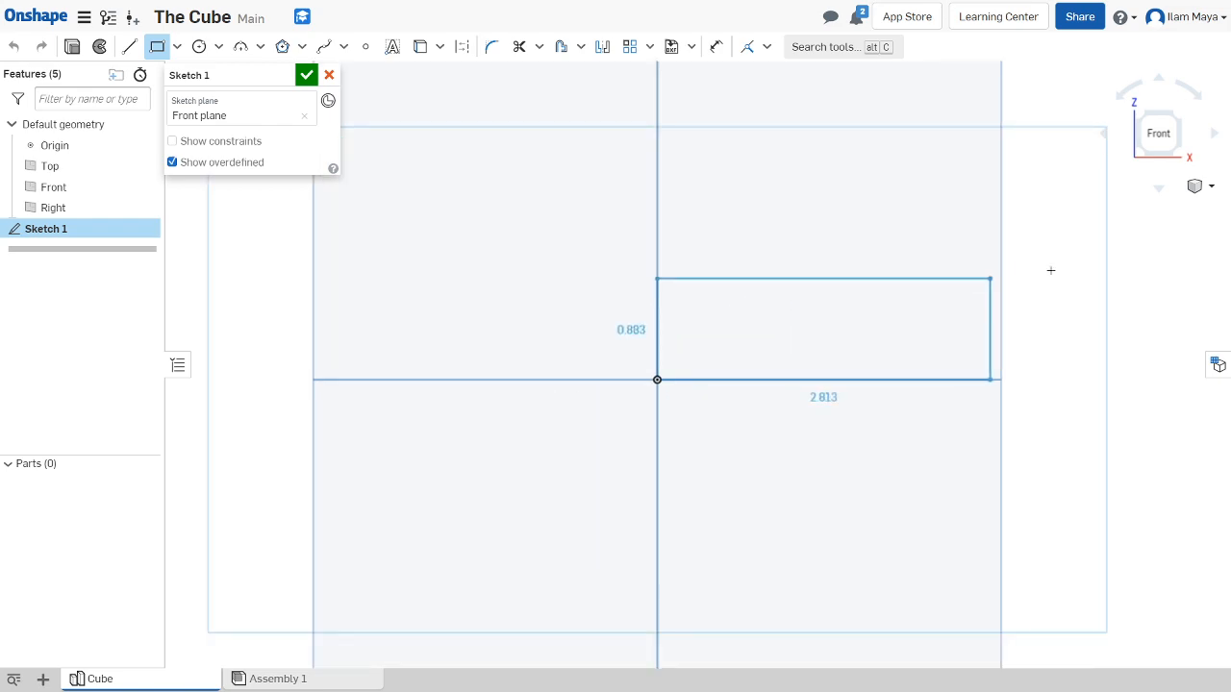
{"action": "left_click", "coordinate": [1058, 92]}
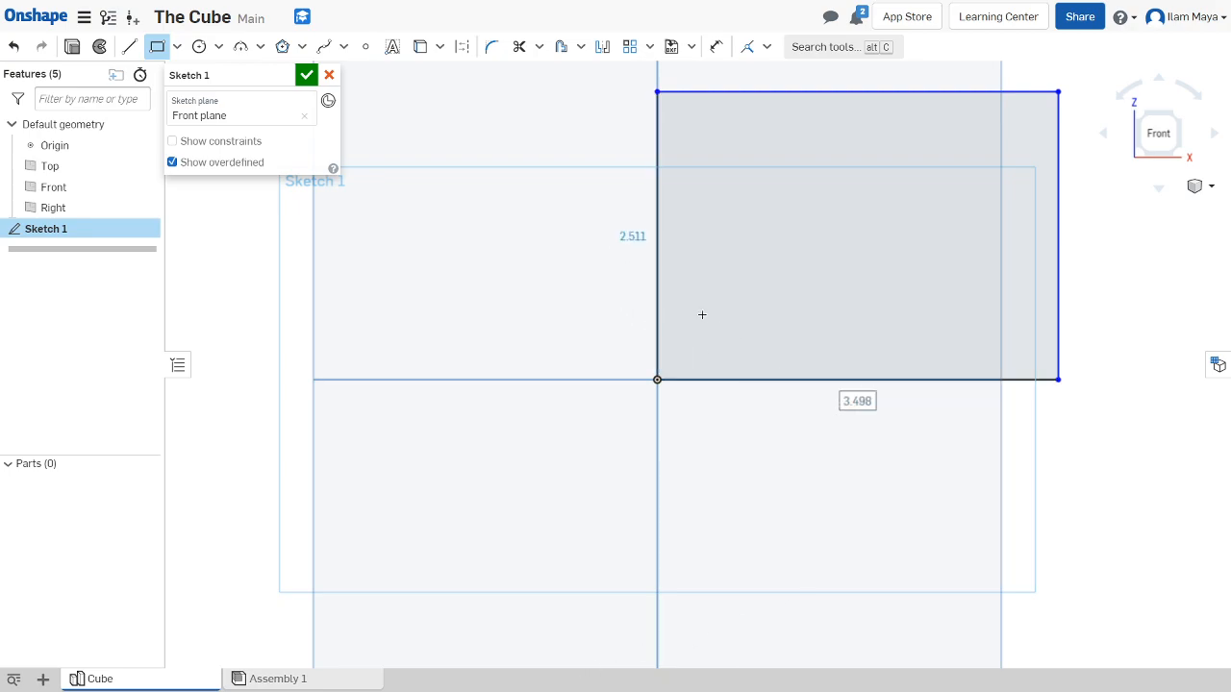
Dimension the rectangle's lower horizontal edge to 5 in
{"action": "middle_click_drag", "start_coordinate": [810, 322], "coordinate": [761, 348]}
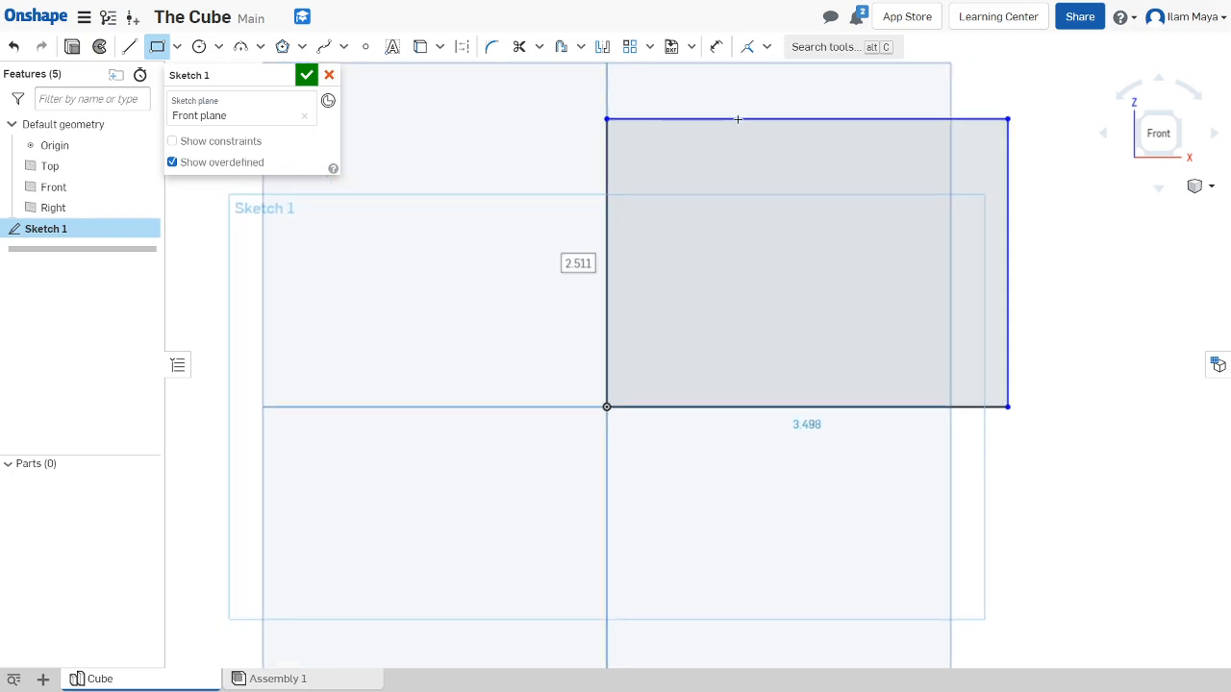
{"action": "left_click", "coordinate": [716, 48]}
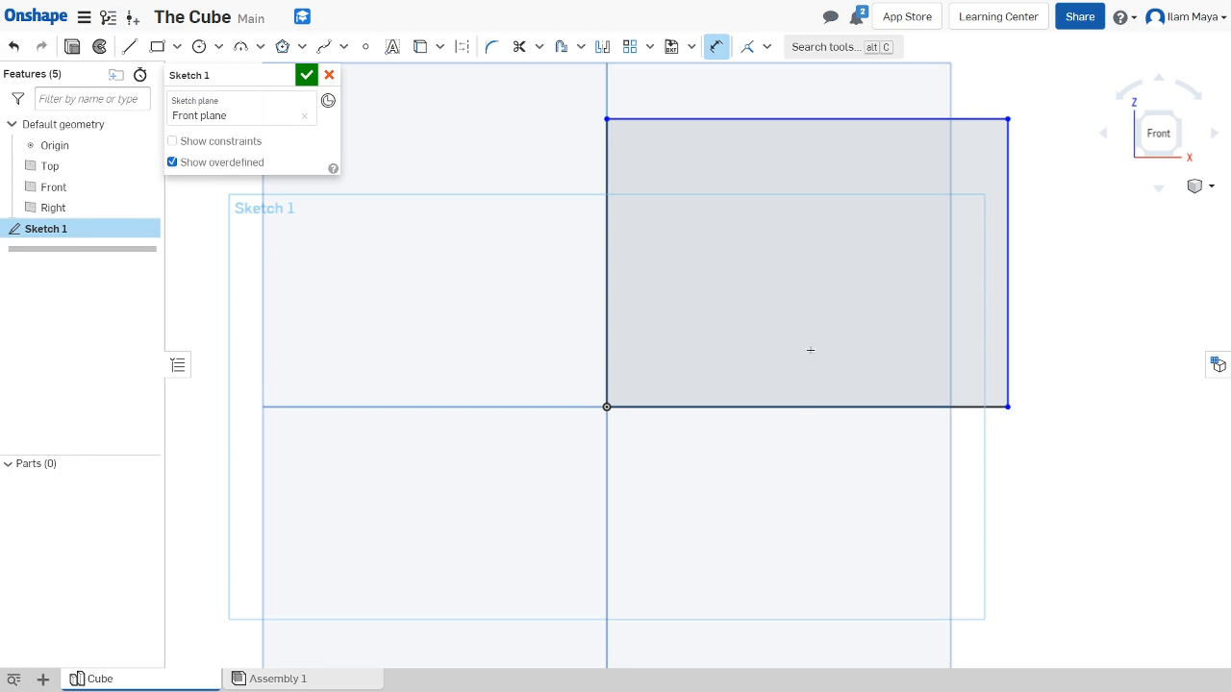
{"action": "left_click", "coordinate": [813, 408]}
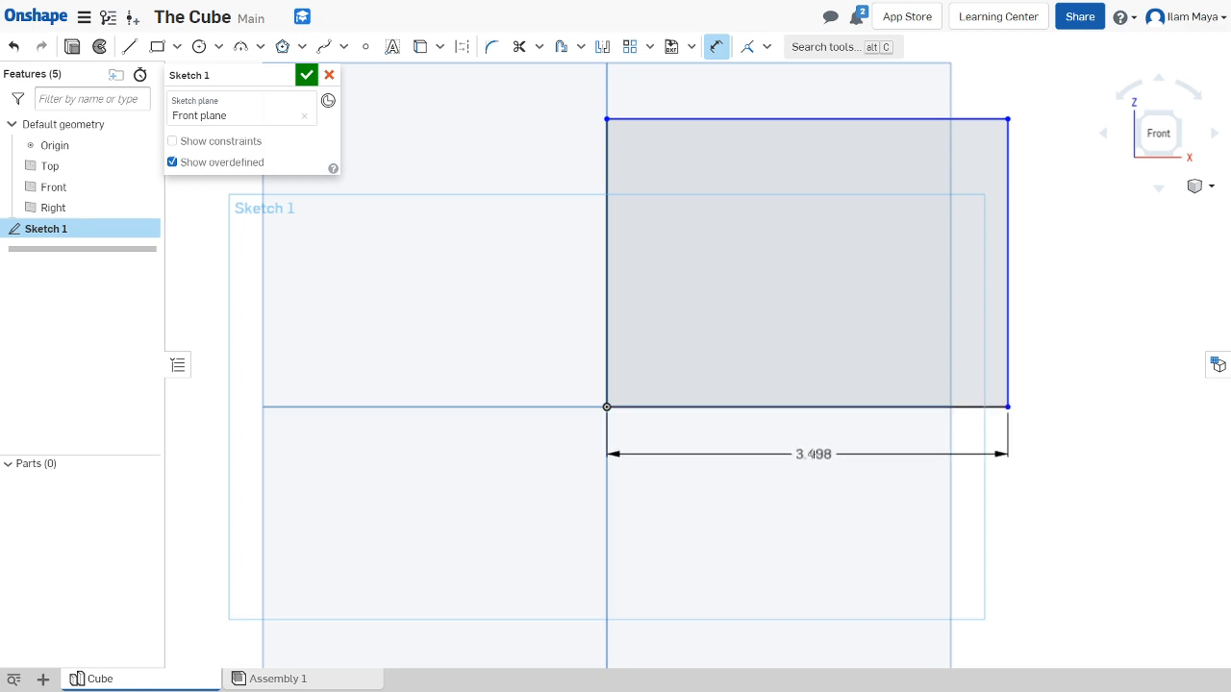
{"action": "left_click", "coordinate": [814, 454]}
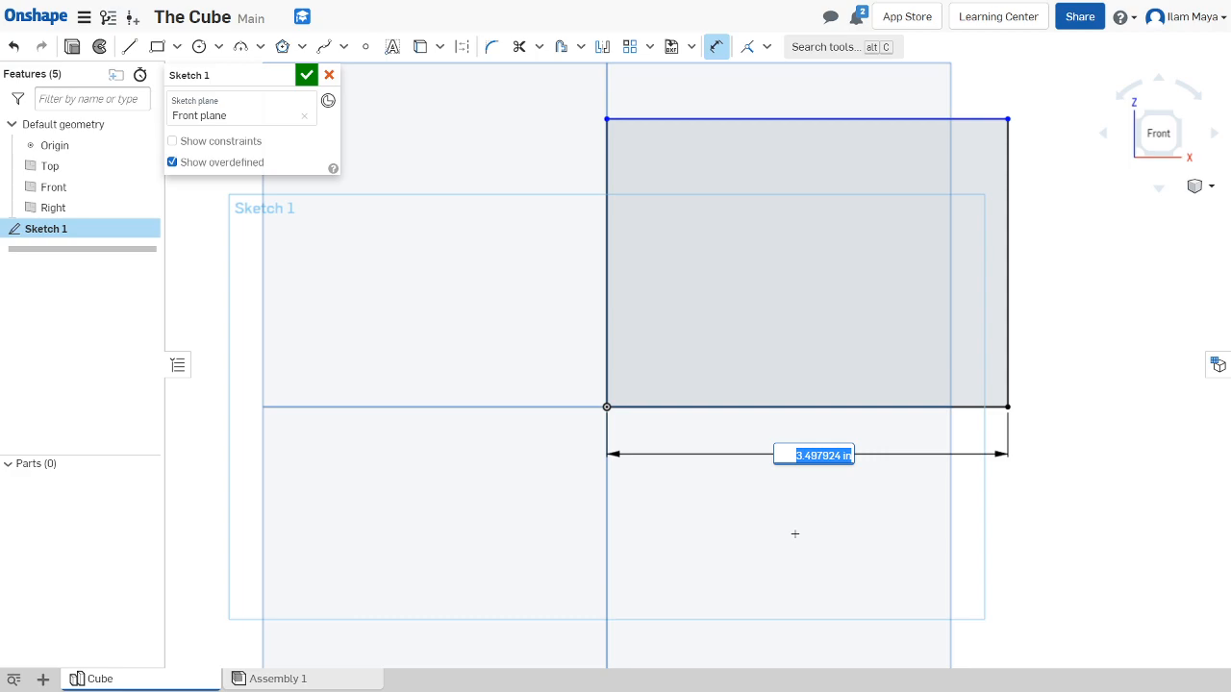
{"action": "type", "text": "5"}
{"action": "key", "text": "Return"}
{"action": "key", "text": "f"}
{"action": "middle_click_drag", "start_coordinate": [801, 557], "coordinate": [797, 523]}
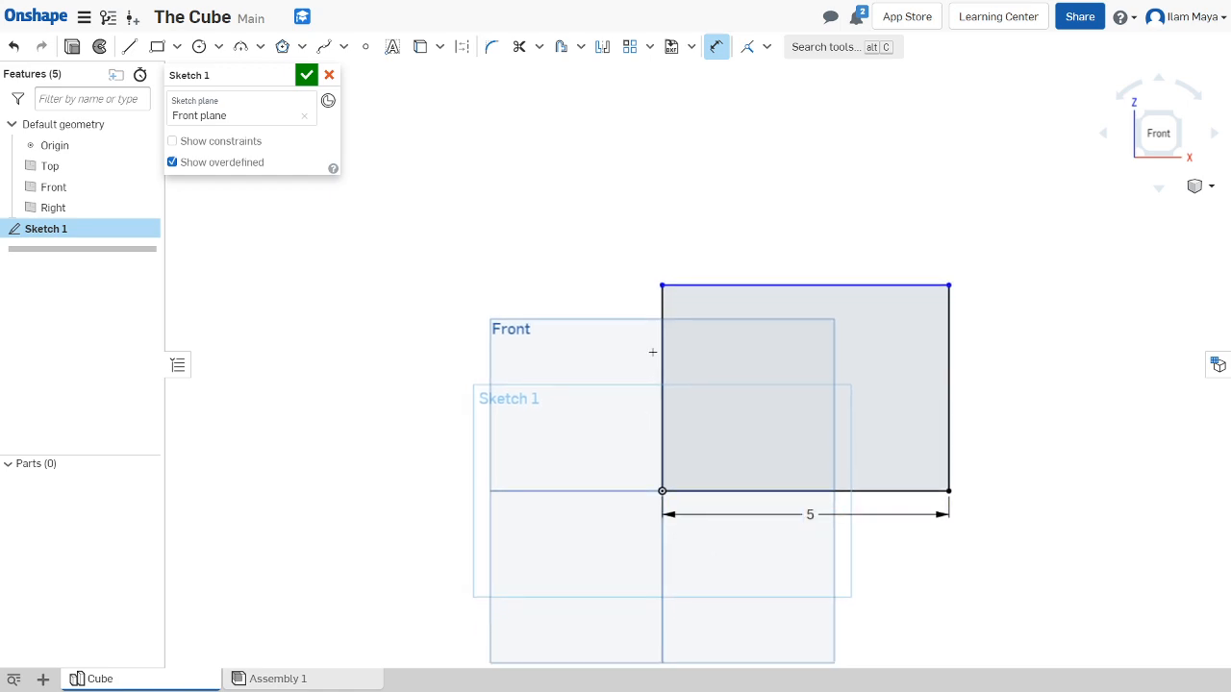
Dimension the rectangle's vertical edge through the origin to 5 in and finish the sketch
{"action": "left_click", "coordinate": [660, 375]}
{"action": "left_click", "coordinate": [637, 440]}
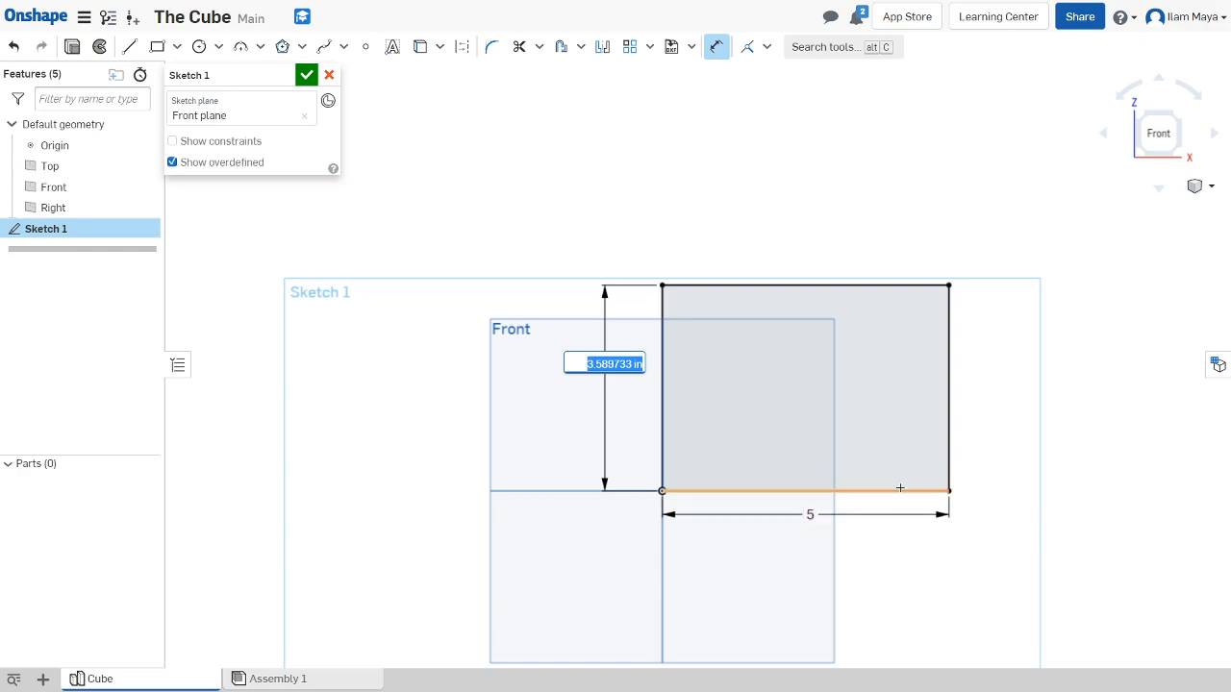
{"action": "key", "text": "Return"}
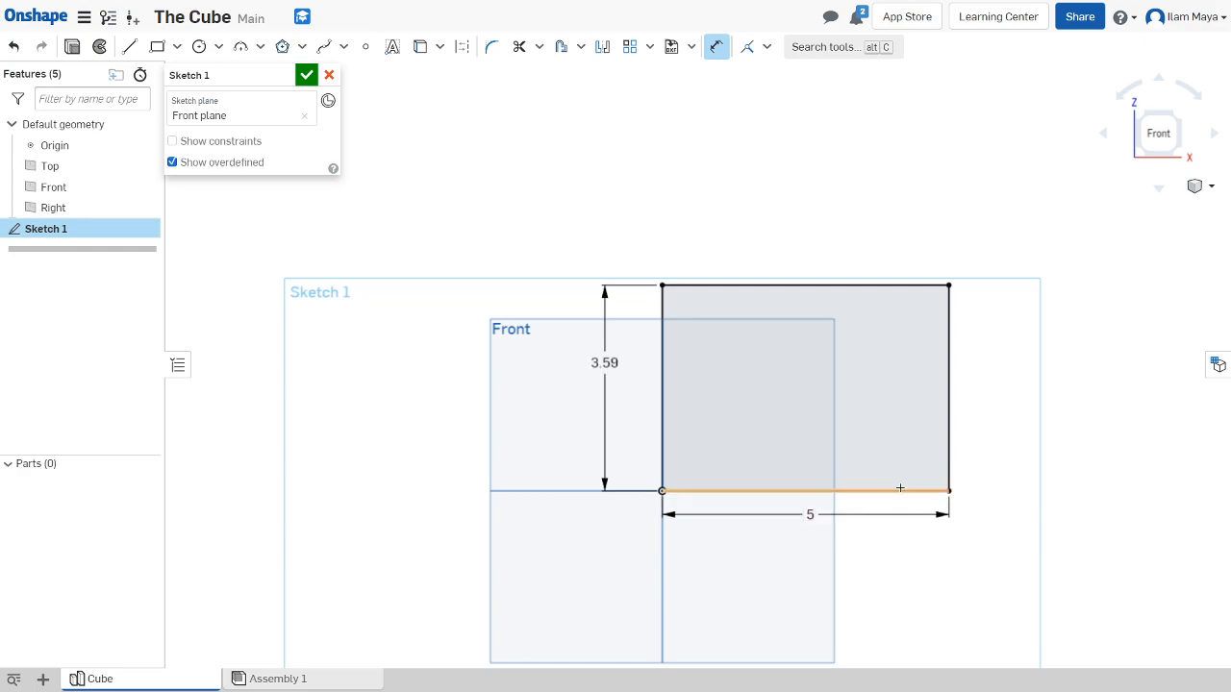
{"action": "middle_click_drag", "start_coordinate": [1030, 364], "coordinate": [893, 343]}
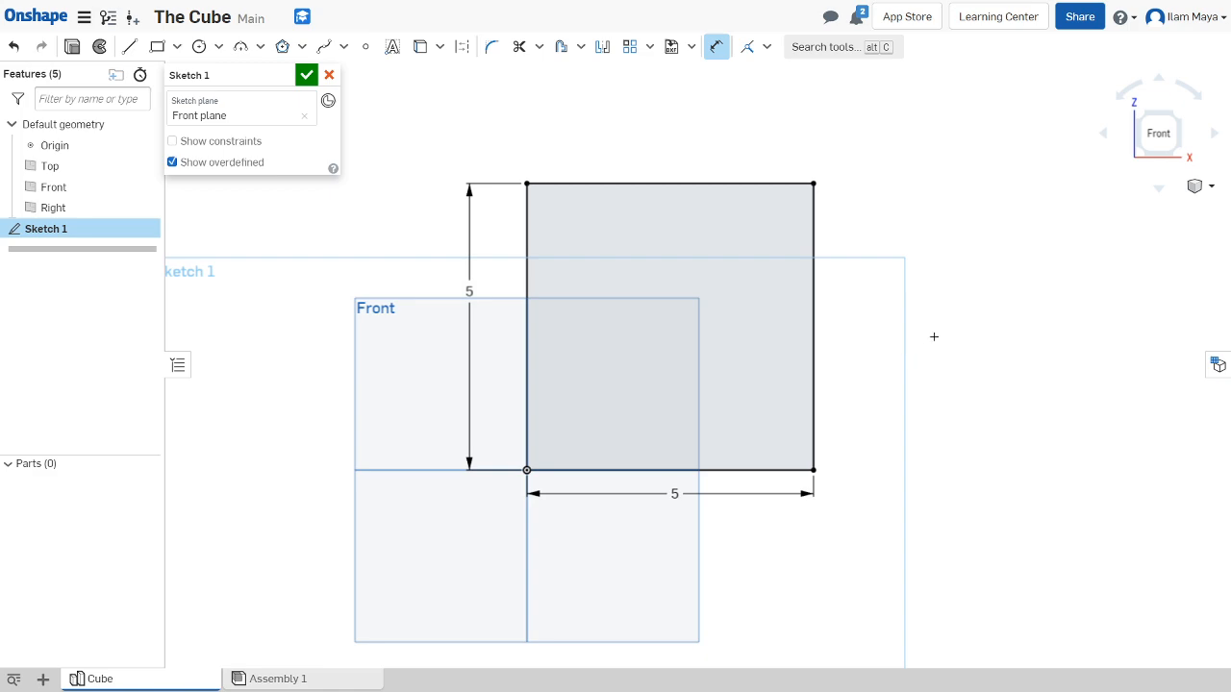
{"action": "mouse_move", "coordinate": [931, 335]}
{"action": "middle_mouse_down"}
{"action": "mouse_move", "coordinate": [939, 346]}
{"action": "mouse_move", "coordinate": [971, 317]}
{"action": "middle_mouse_up"}
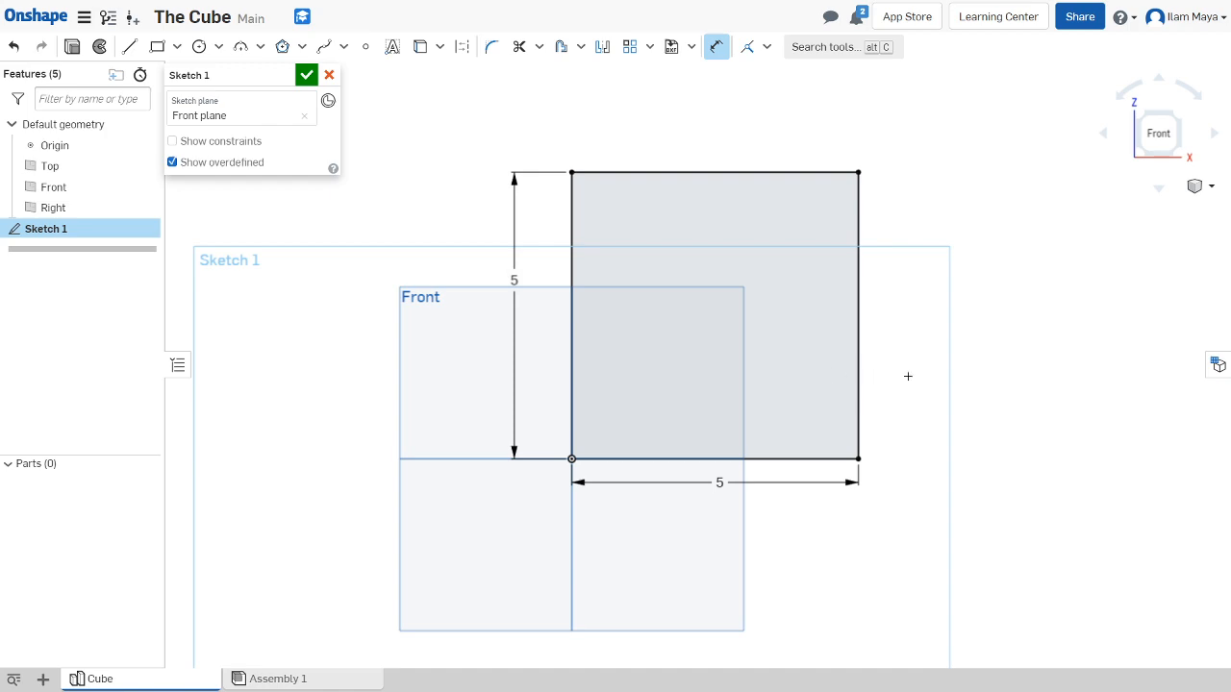
{"action": "middle_click_drag", "start_coordinate": [962, 240], "coordinate": [917, 241]}
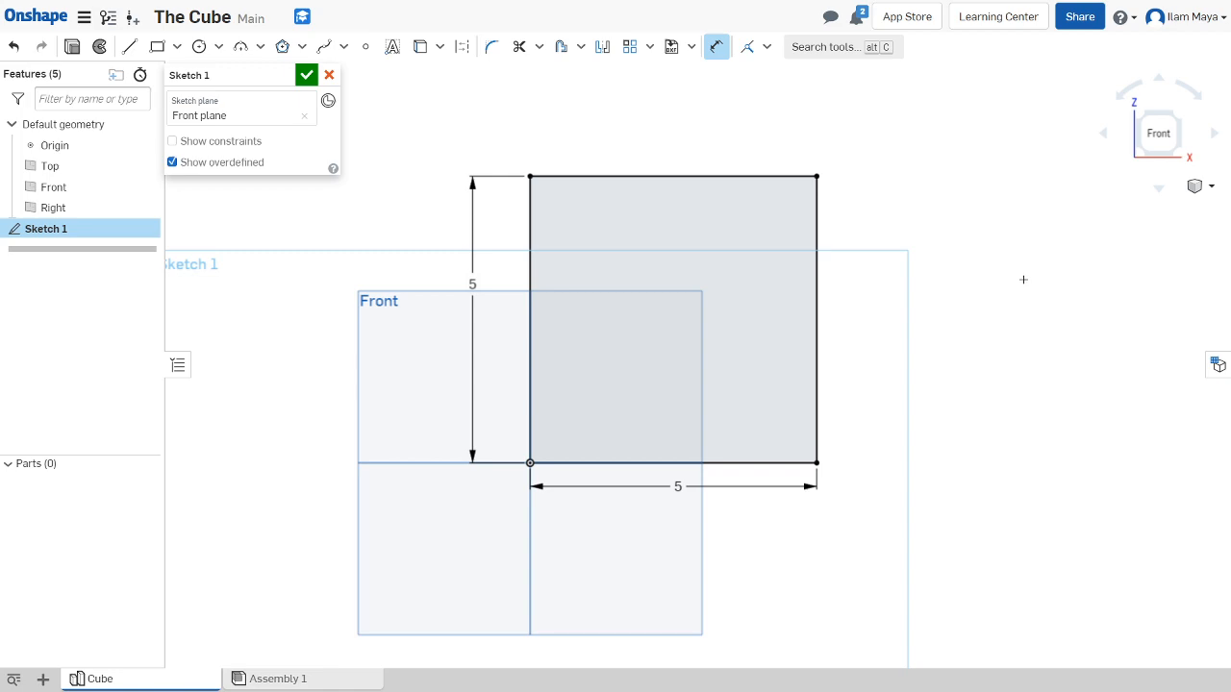
{"action": "middle_click_drag", "start_coordinate": [947, 309], "coordinate": [915, 317]}
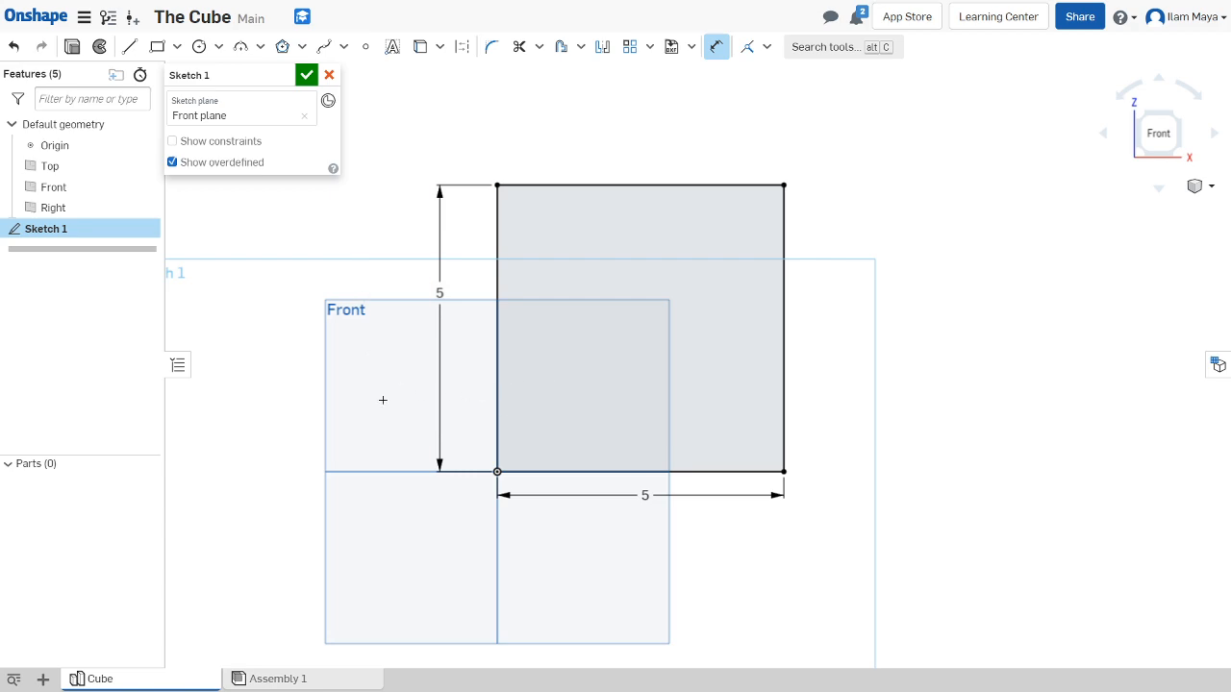
{"action": "left_click", "coordinate": [301, 77]}
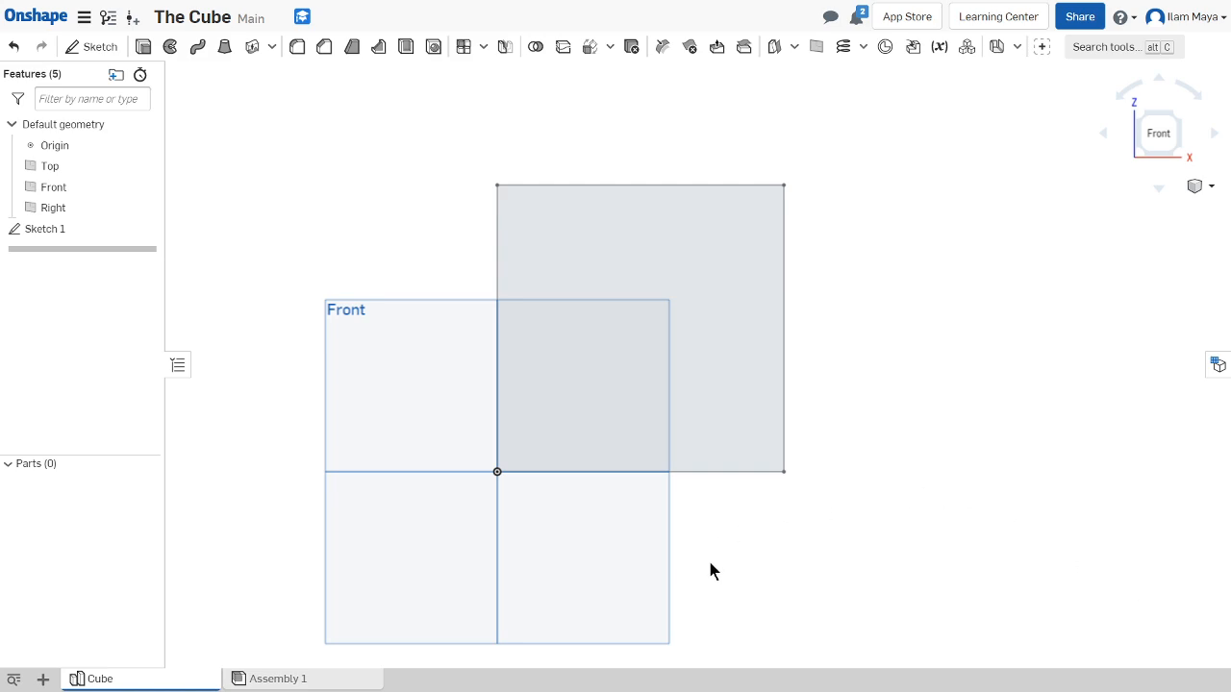
Extrude the square sketch as a new solid with a Blind end type and a depth of 5 in
{"action": "right_click_drag", "start_coordinate": [958, 460], "coordinate": [946, 414]}
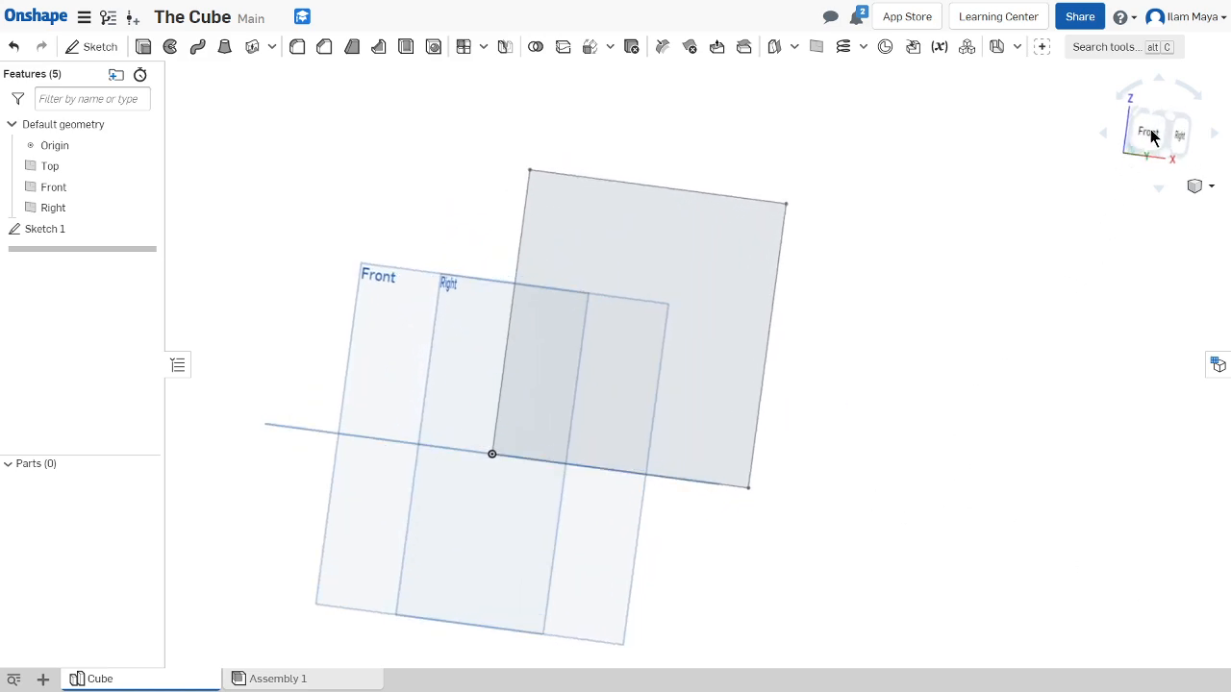
{"action": "left_click", "coordinate": [1147, 138]}
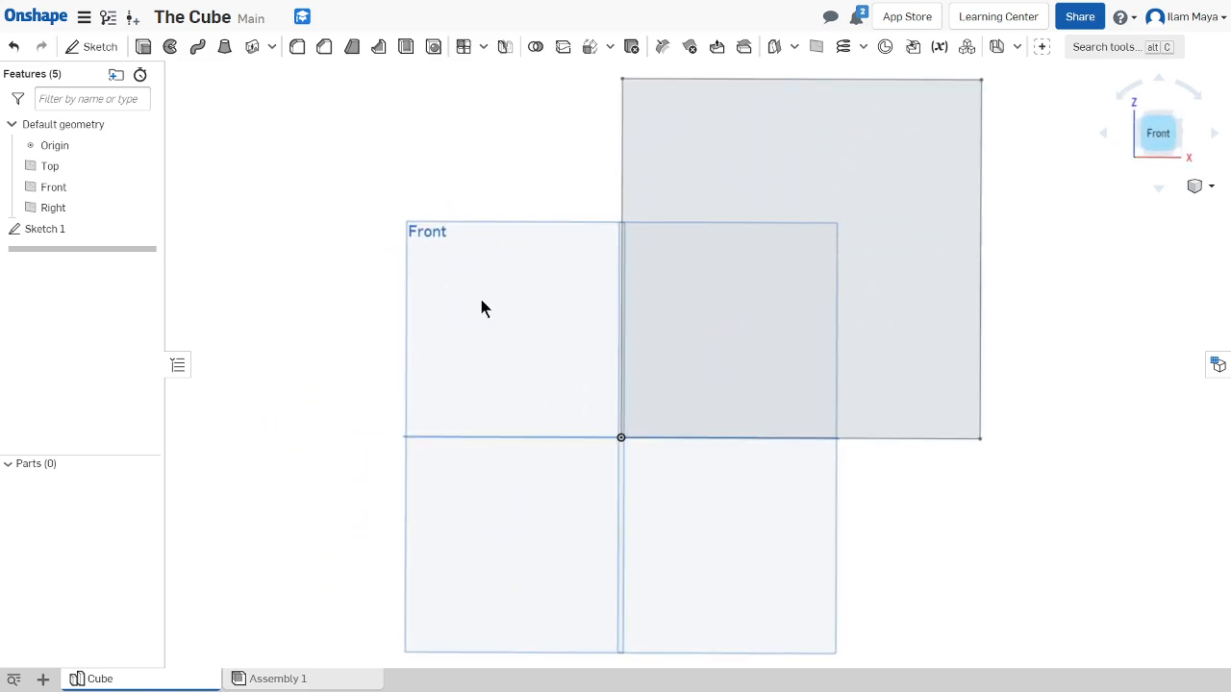
{"action": "double_click", "coordinate": [76, 234]}
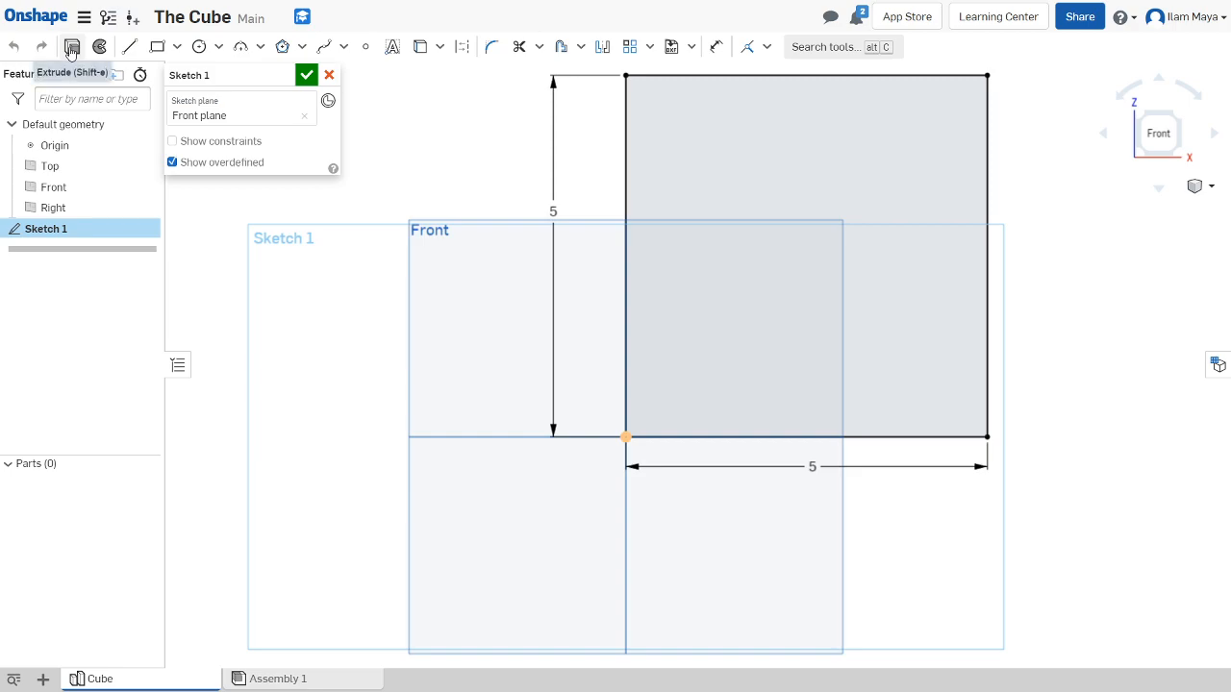
{"action": "left_click", "coordinate": [72, 47]}
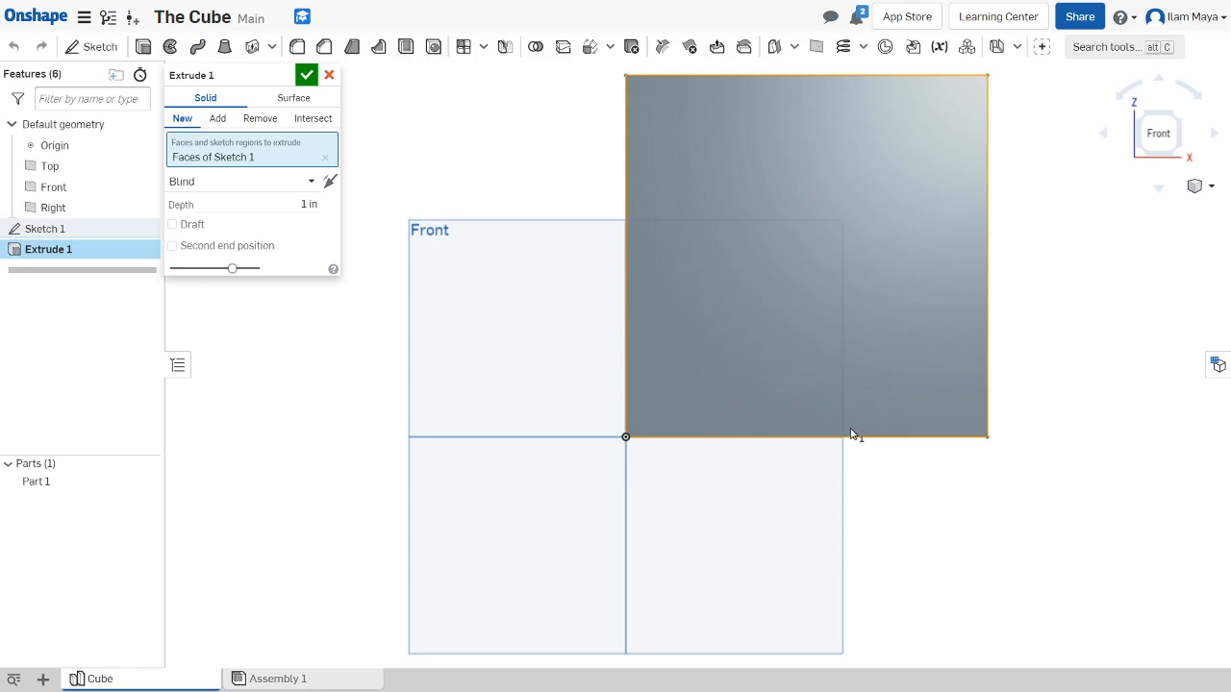
{"action": "middle_click_drag", "start_coordinate": [851, 429], "coordinate": [796, 520]}
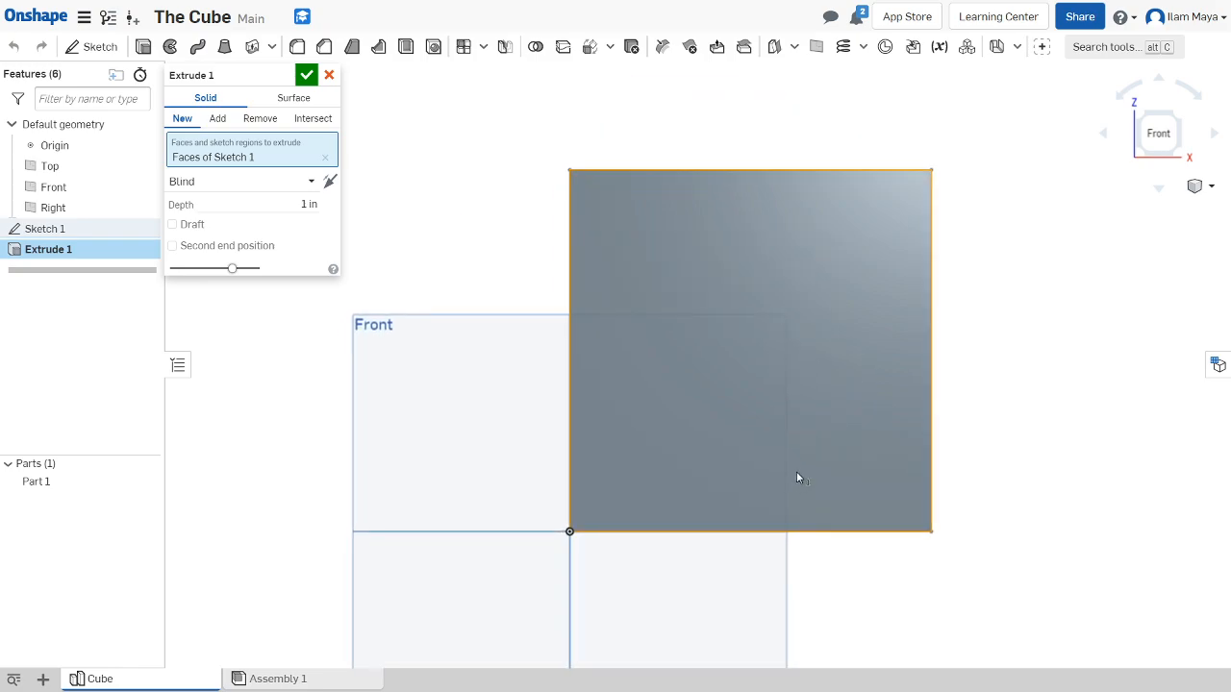
{"action": "right_click_drag", "start_coordinate": [994, 374], "coordinate": [944, 531]}
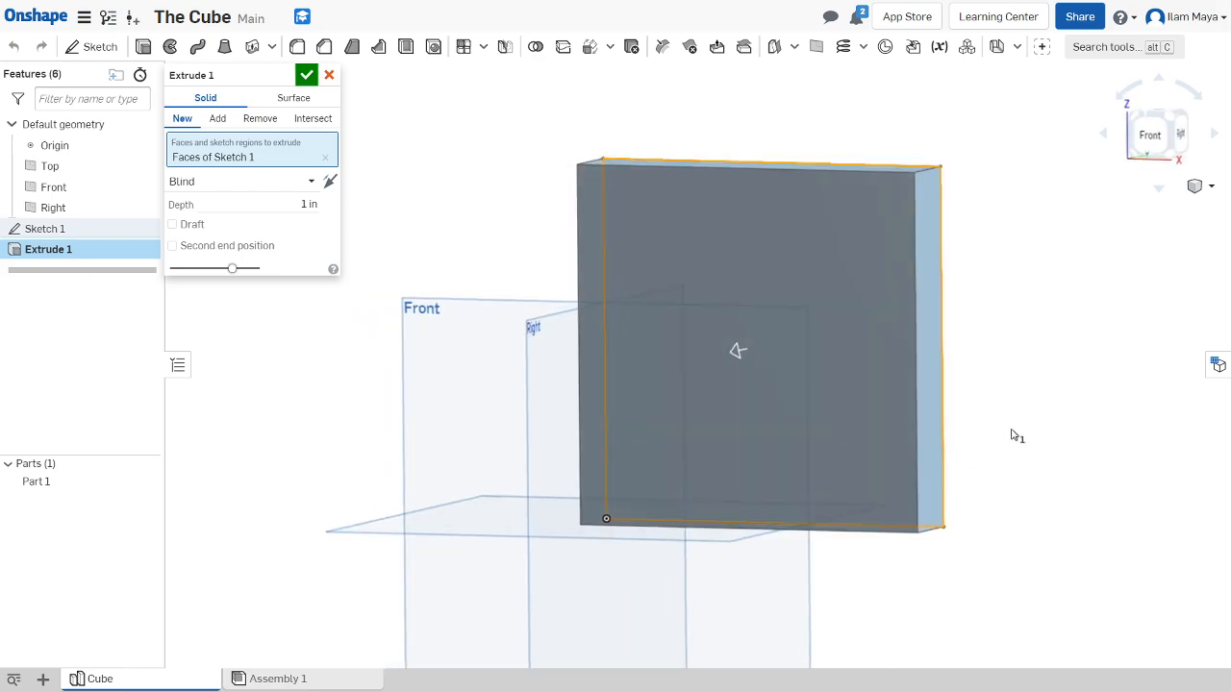
{"action": "left_click", "coordinate": [278, 204]}
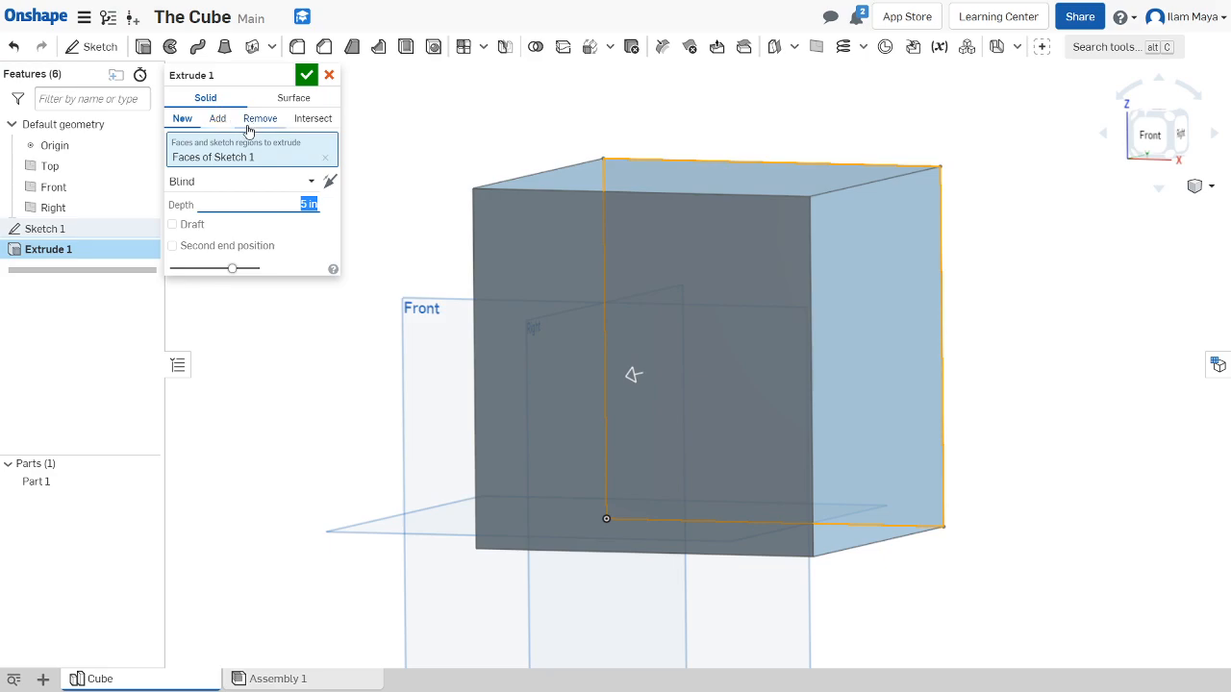
{"action": "left_click", "coordinate": [243, 182]}
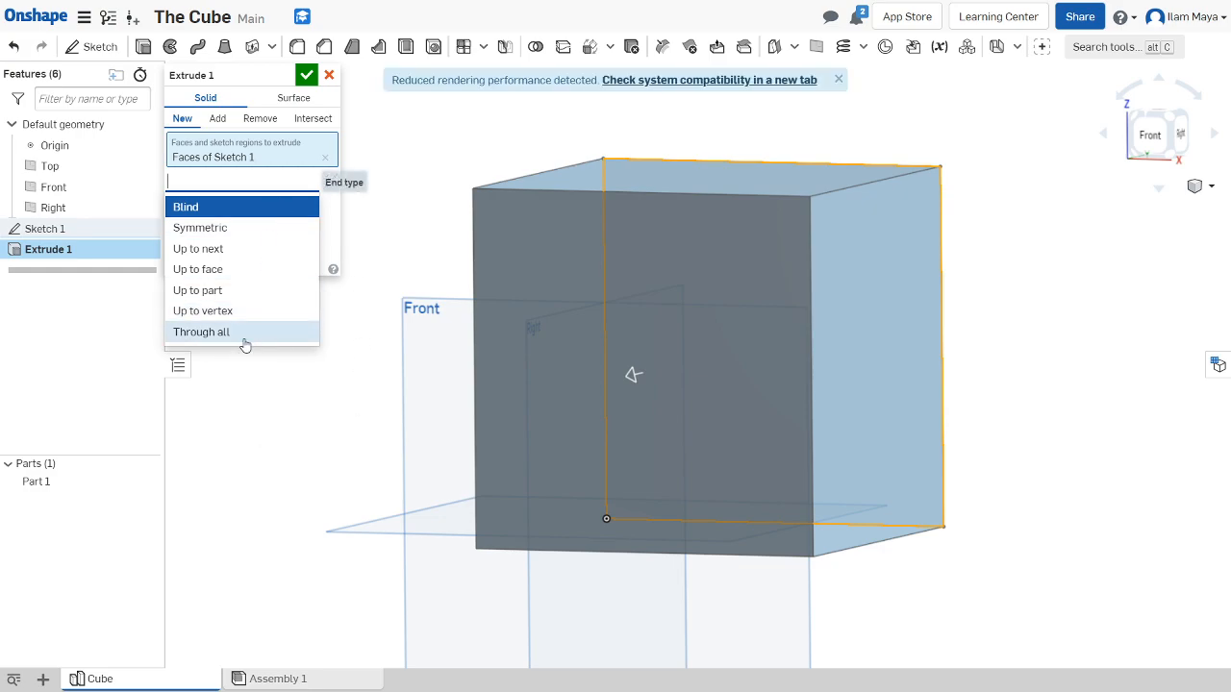
{"action": "left_click", "coordinate": [213, 208]}
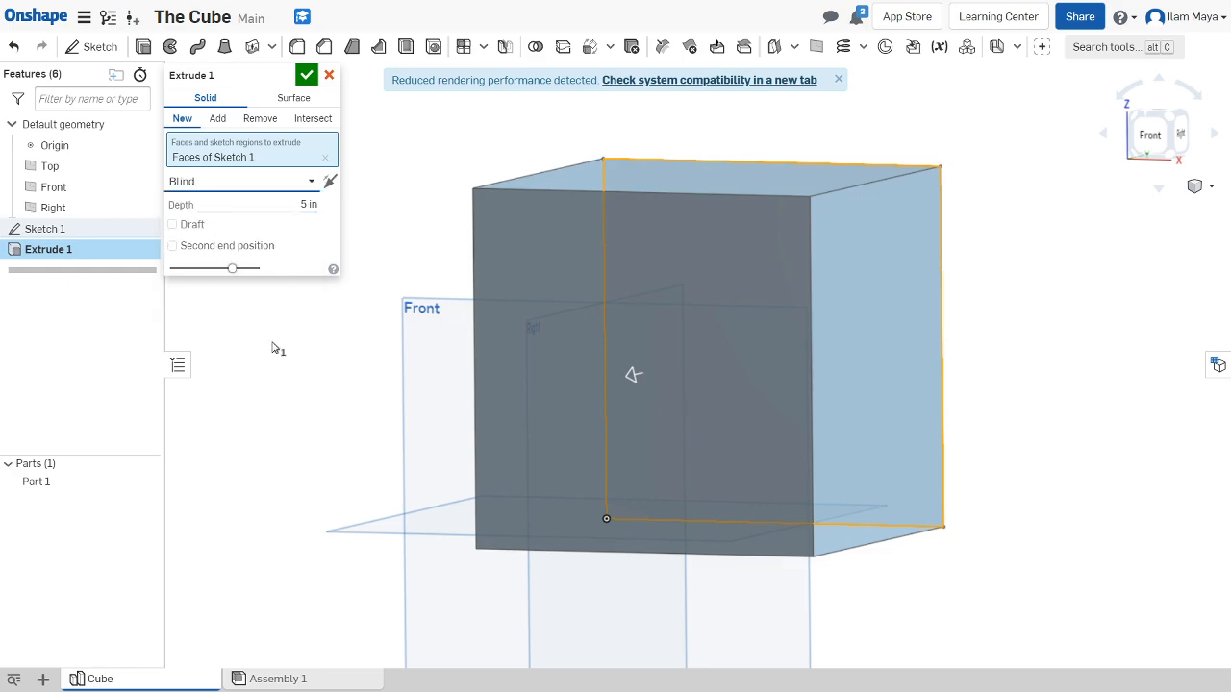
{"action": "key", "text": "Return"}
Examine the extruded cube from several angles and return to the Front view
{"action": "left_click", "coordinate": [1150, 135]}
{"action": "right_click_drag", "start_coordinate": [1159, 282], "coordinate": [1098, 336]}
{"action": "left_click", "coordinate": [1159, 133]}
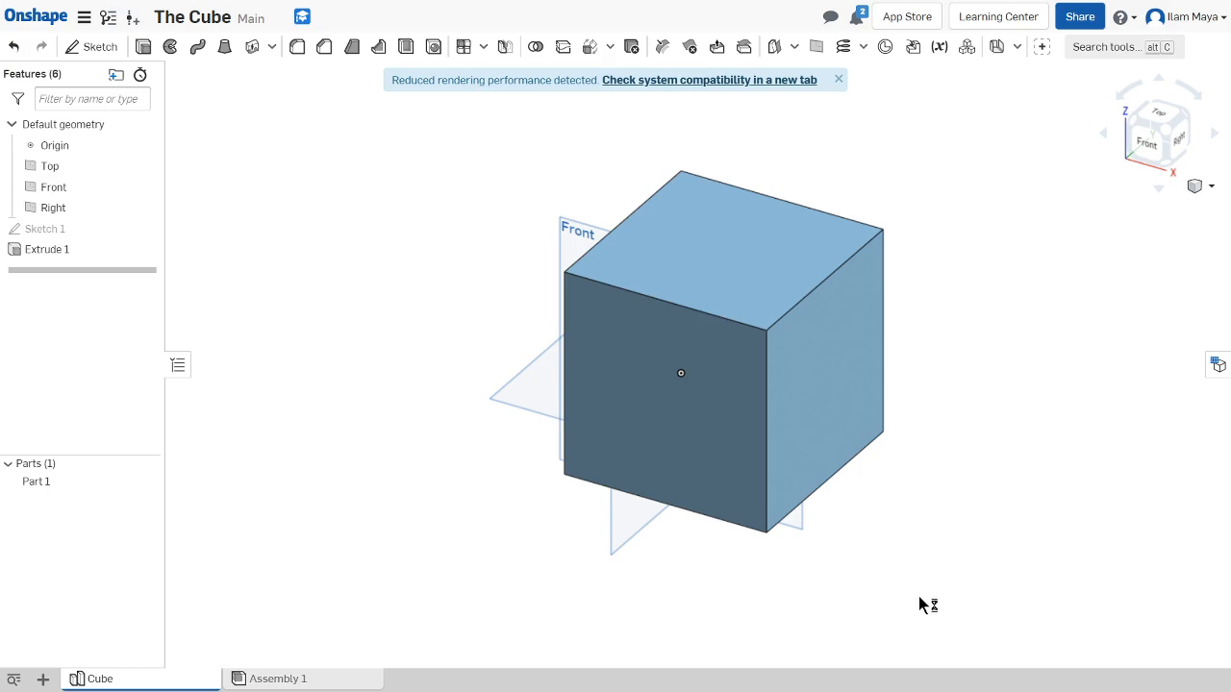
{"action": "right_click_drag", "start_coordinate": [791, 520], "coordinate": [1125, 222]}
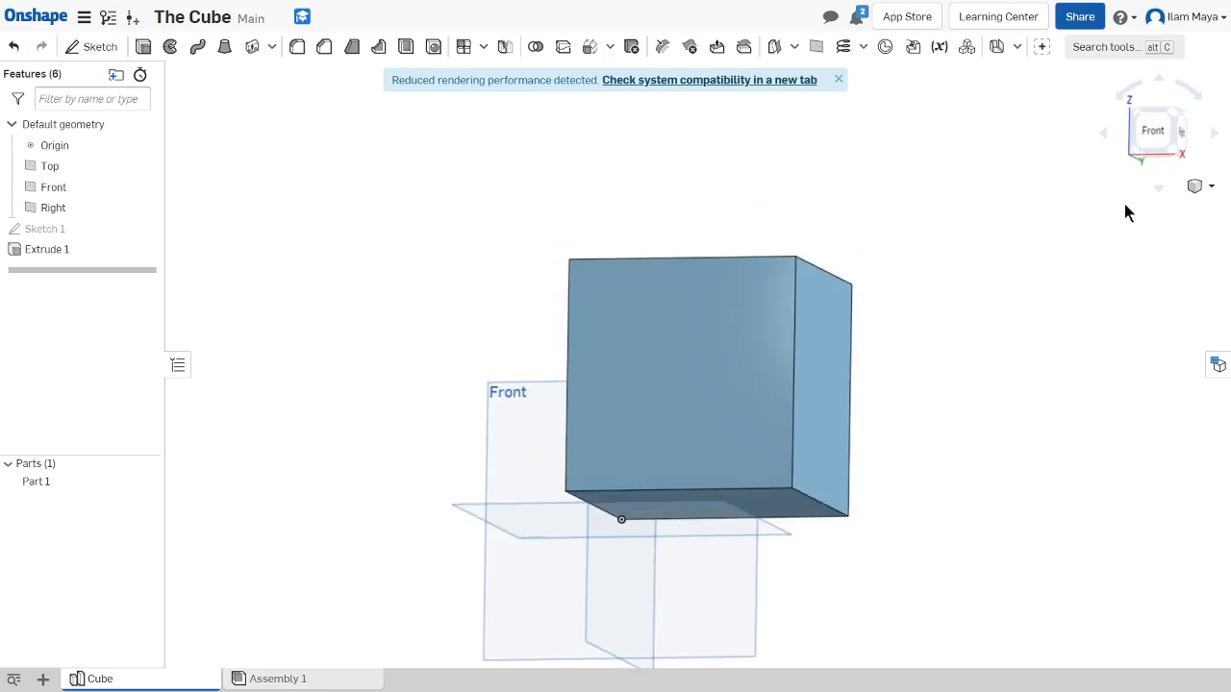
{"action": "left_click", "coordinate": [1159, 131]}
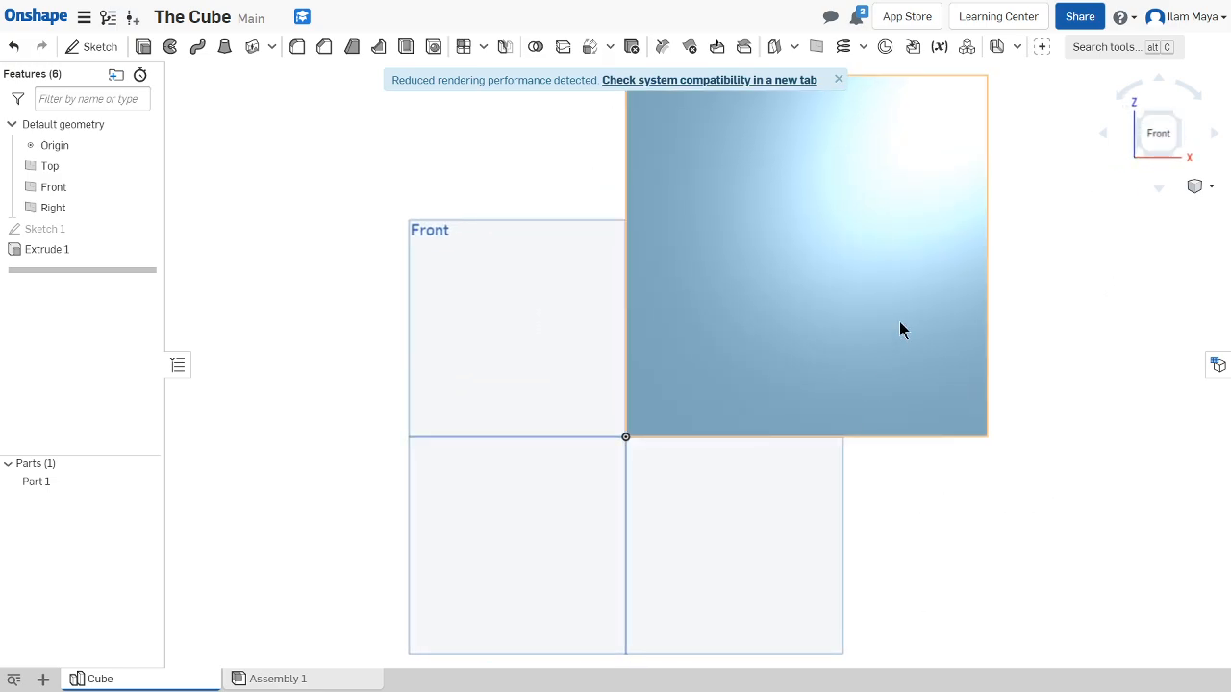
{"action": "middle_click_drag", "start_coordinate": [899, 330], "coordinate": [769, 480]}
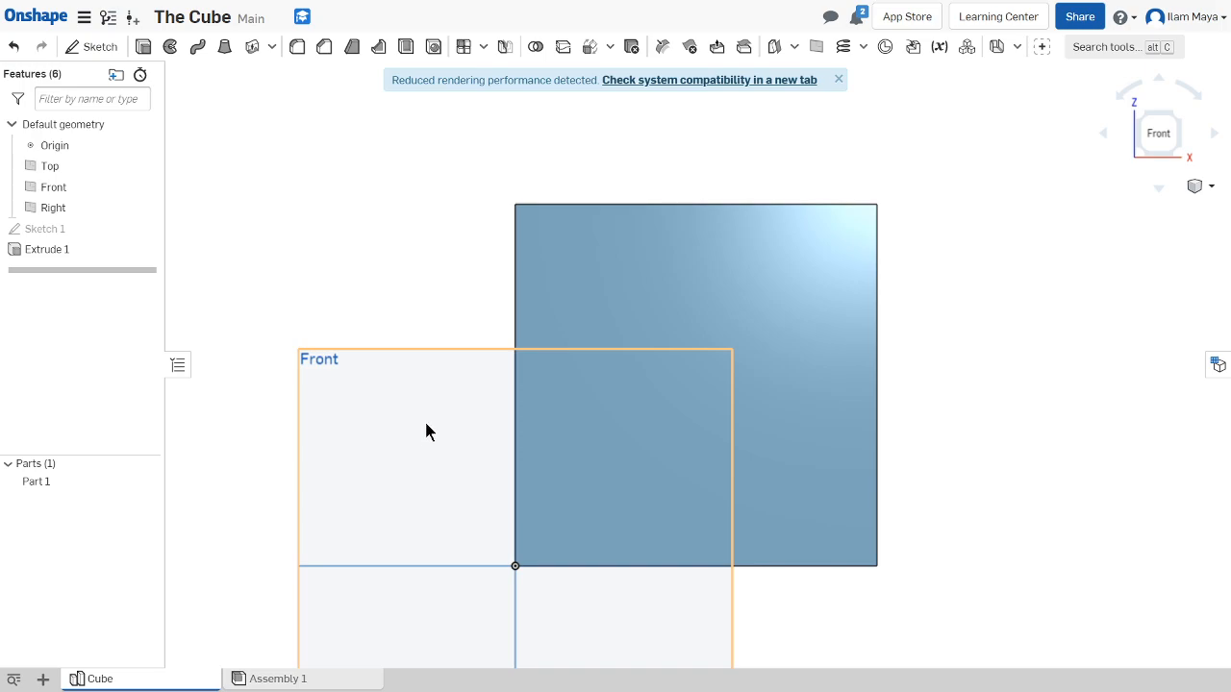
{"action": "right_click_drag", "start_coordinate": [712, 319], "coordinate": [627, 349]}
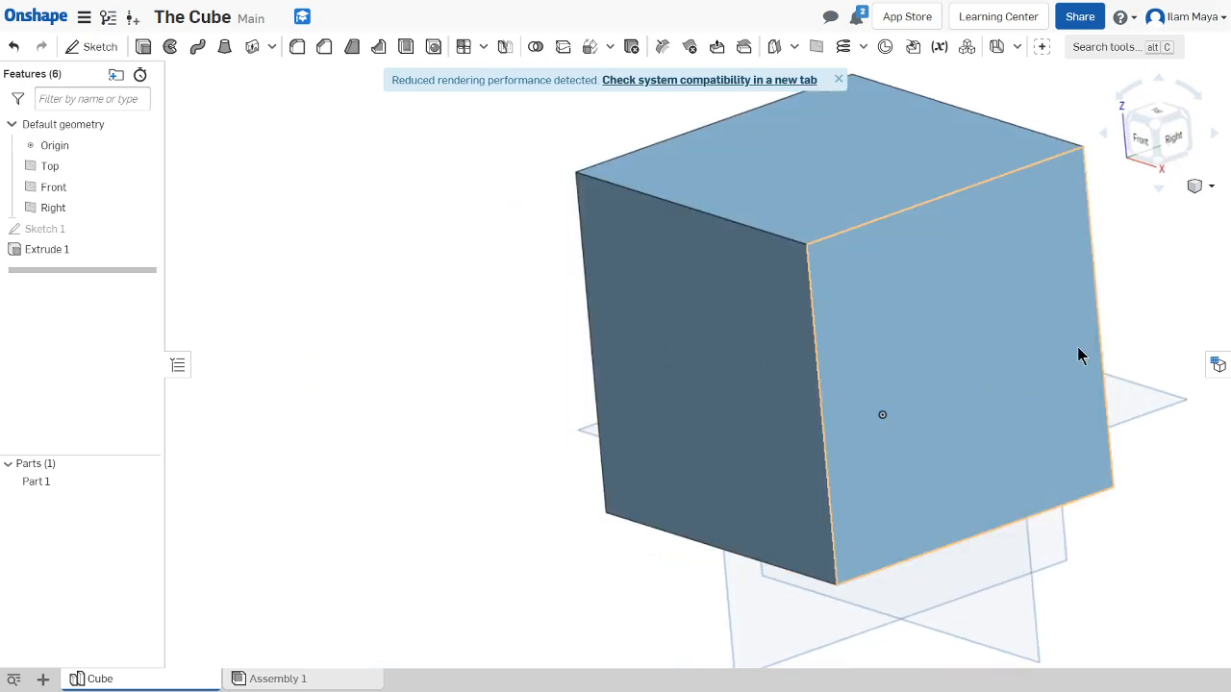
{"action": "right_click_drag", "start_coordinate": [739, 352], "coordinate": [805, 355]}
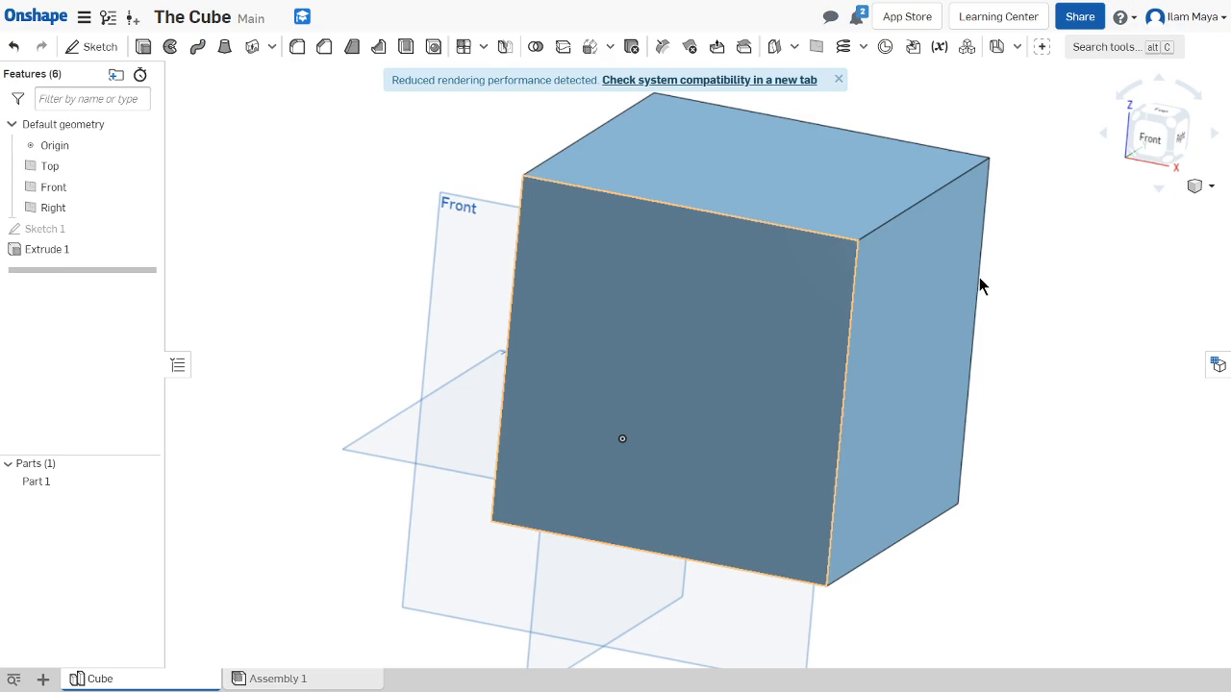
{"action": "left_click", "coordinate": [1145, 139]}
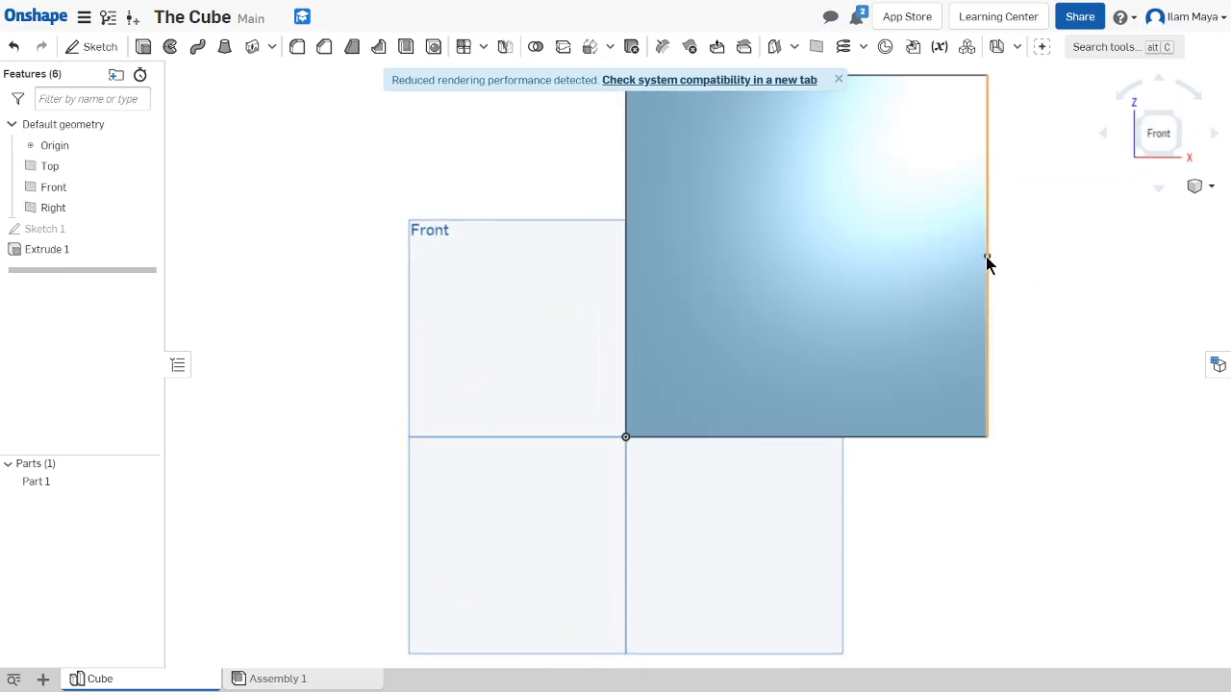
{"action": "middle_click_drag", "start_coordinate": [986, 263], "coordinate": [913, 324]}
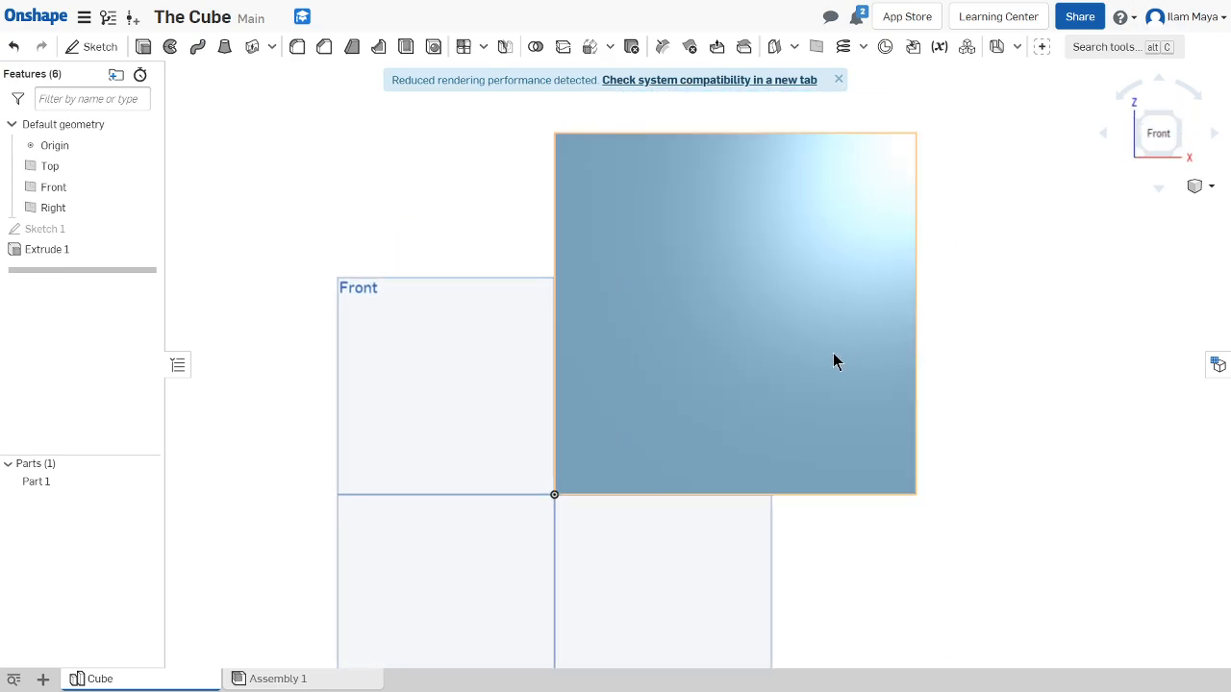
{"action": "middle_click_drag", "start_coordinate": [968, 388], "coordinate": [926, 436]}
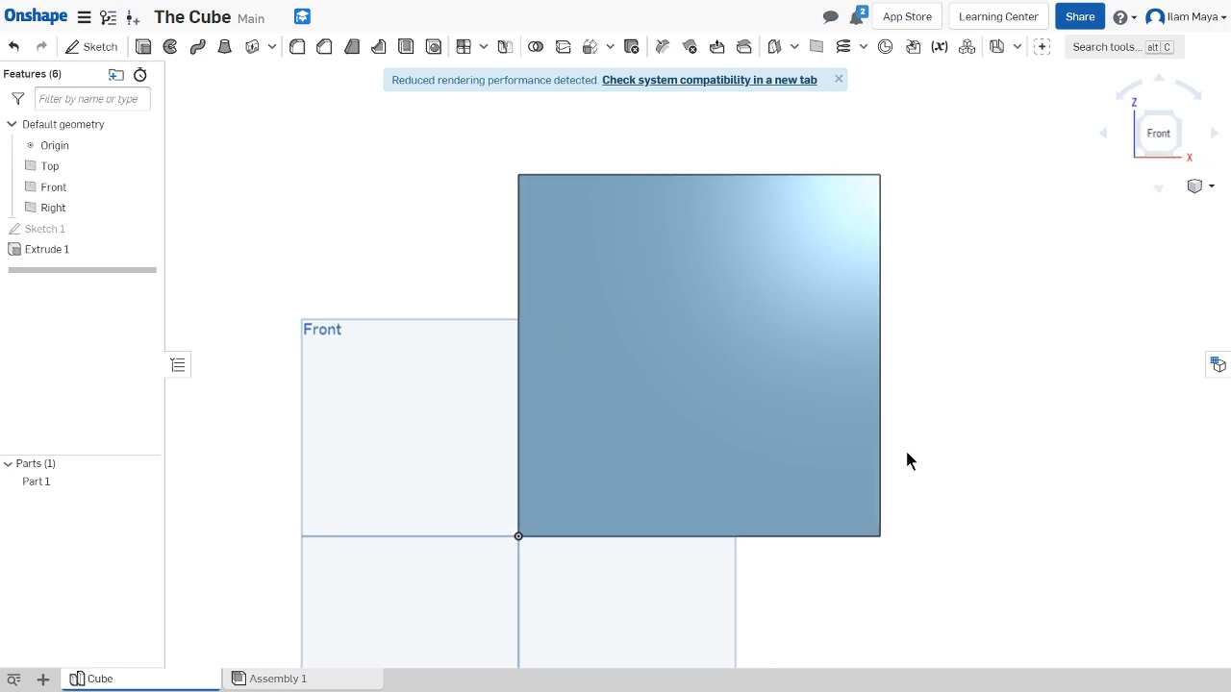
Start a new sketch on the cube's front face
{"action": "left_click", "coordinate": [581, 270]}
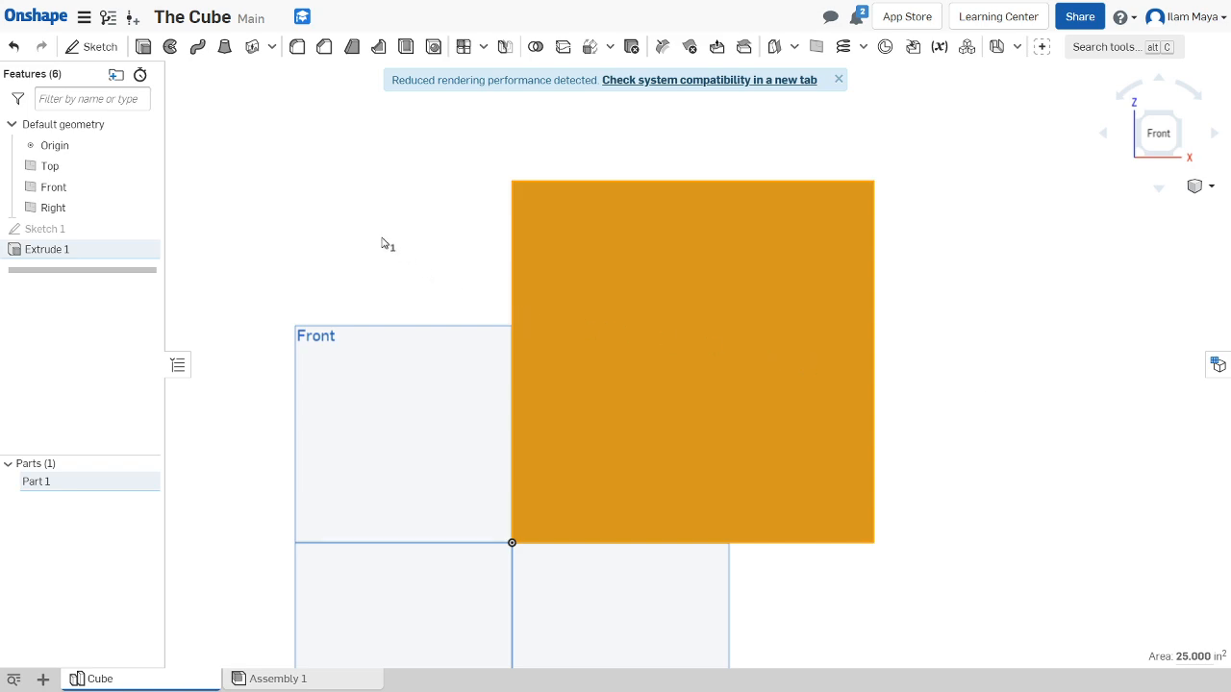
{"action": "left_click", "coordinate": [101, 48]}
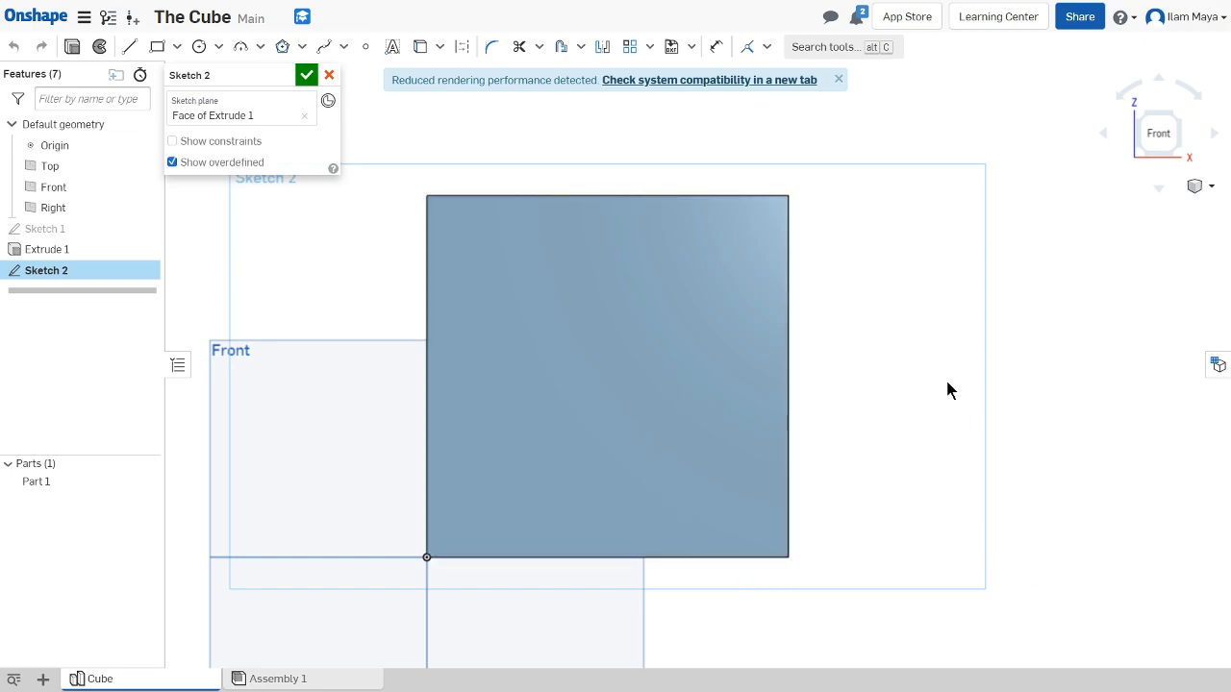
Sketch a trial circle about 1.44 in in diameter outside the cube, beside its front face, and delete it
{"action": "key", "text": "c"}
{"action": "left_click", "coordinate": [1023, 362]}
{"action": "left_click", "coordinate": [1075, 361]}
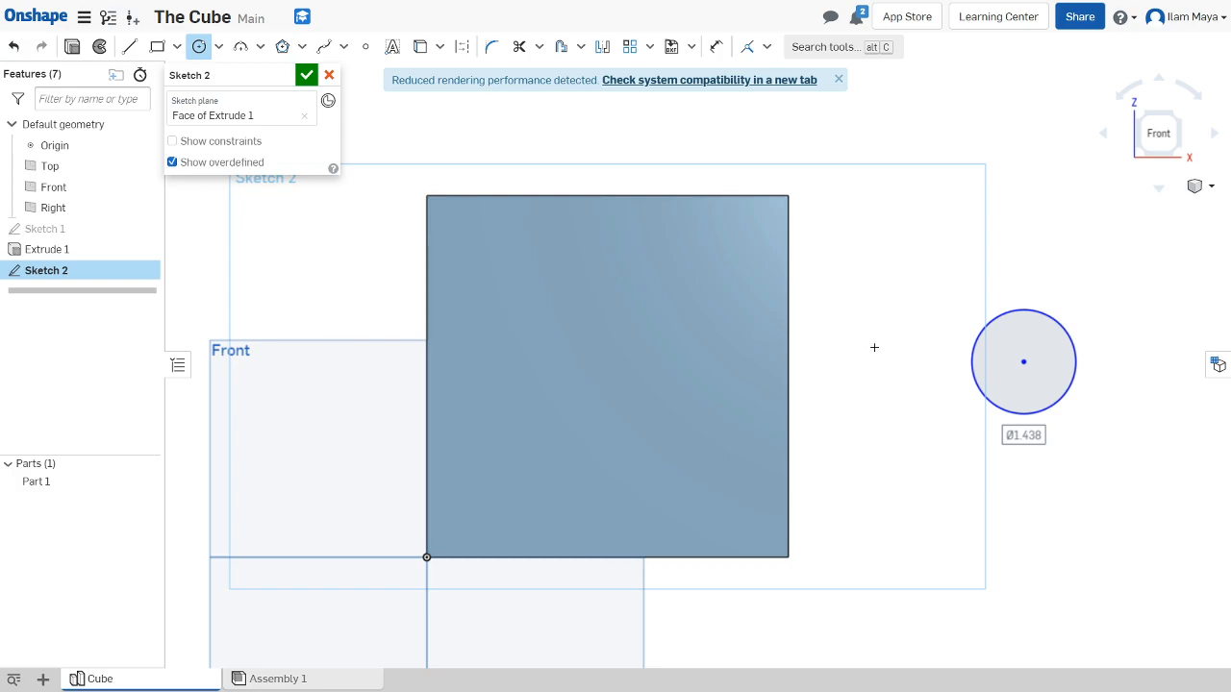
{"action": "key", "text": "Escape"}
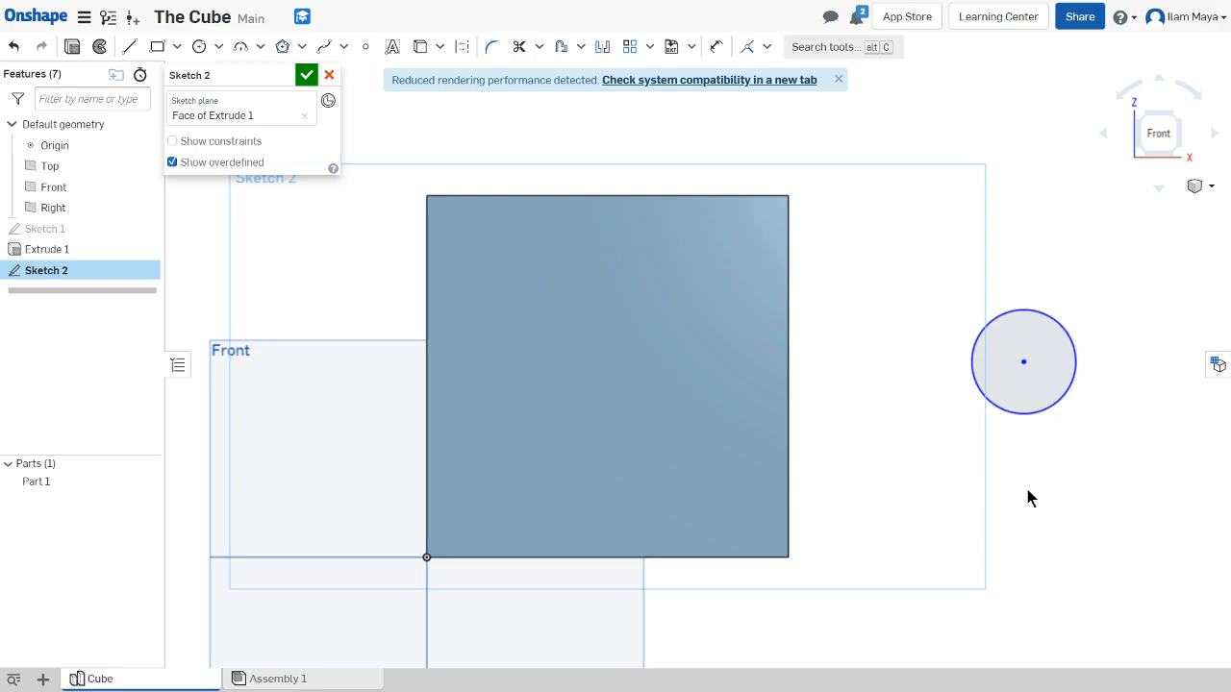
{"action": "right_click", "coordinate": [1053, 400]}
{"action": "left_click", "coordinate": [1123, 393]}
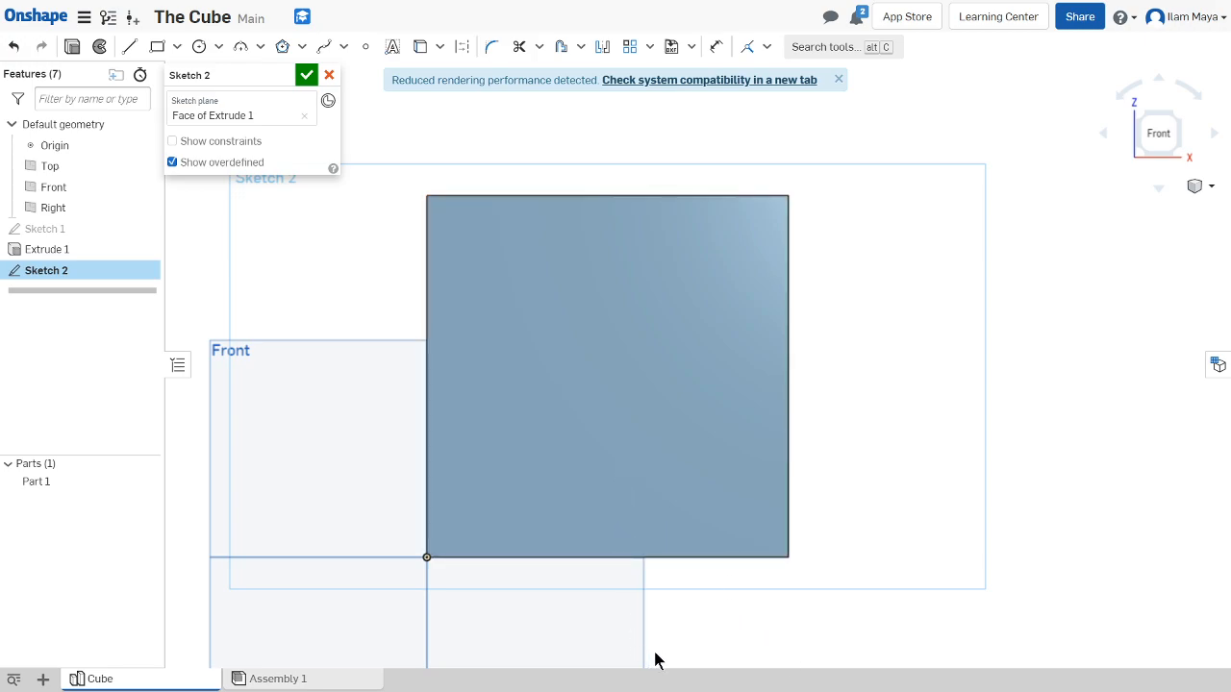
Sketch a circle about 2.33 in in diameter centred on the cube's front face, aligned with the edge midpoints
{"action": "left_click", "coordinate": [199, 46]}
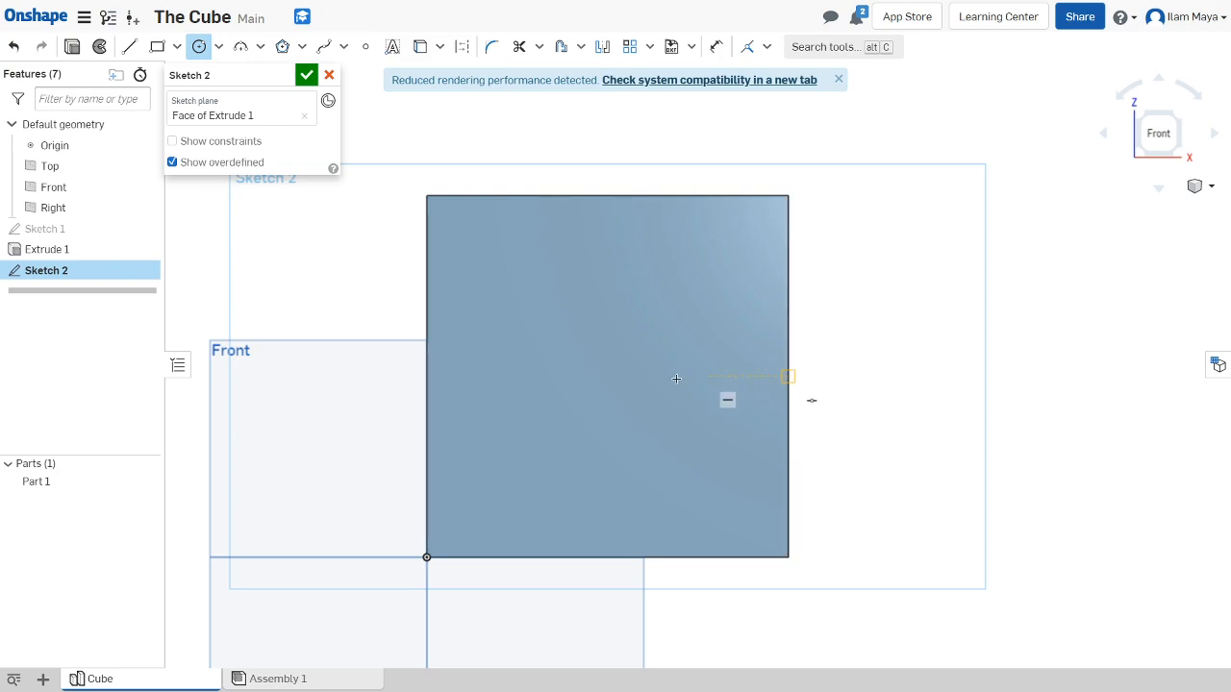
{"action": "left_click", "coordinate": [607, 376]}
{"action": "left_click", "coordinate": [666, 316]}
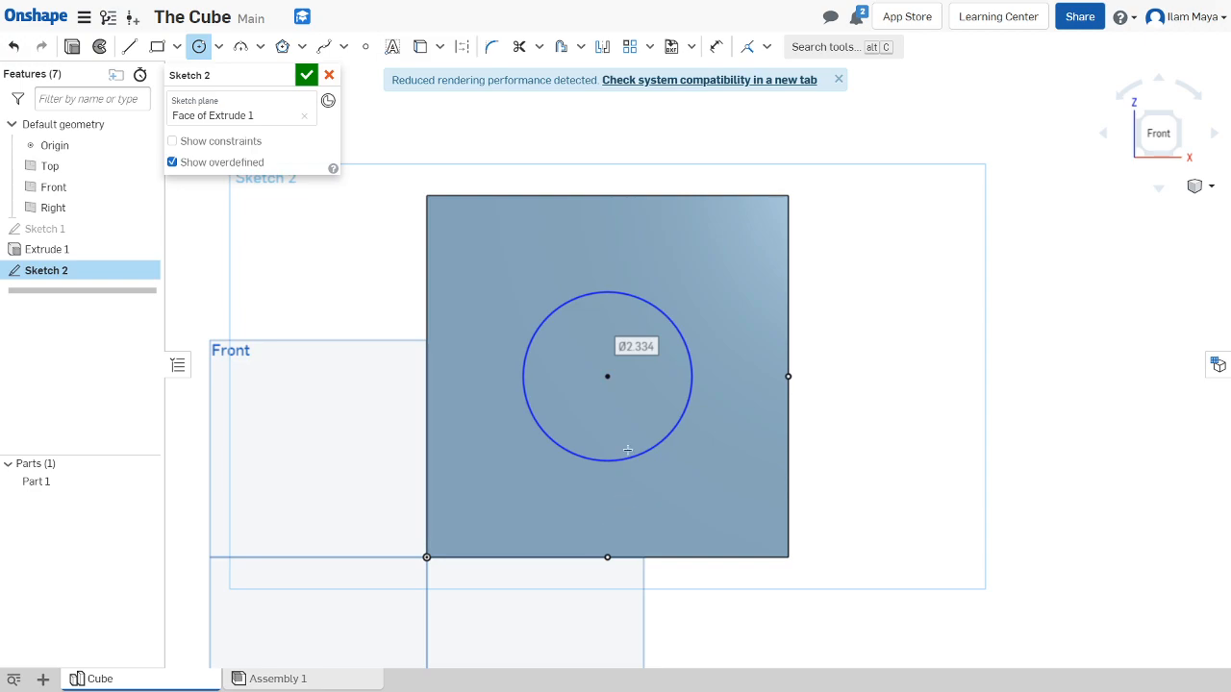
Dimension the centred circle's diameter to 2 in
{"action": "left_click", "coordinate": [717, 46]}
{"action": "left_click", "coordinate": [622, 291]}
{"action": "left_click", "coordinate": [649, 250]}
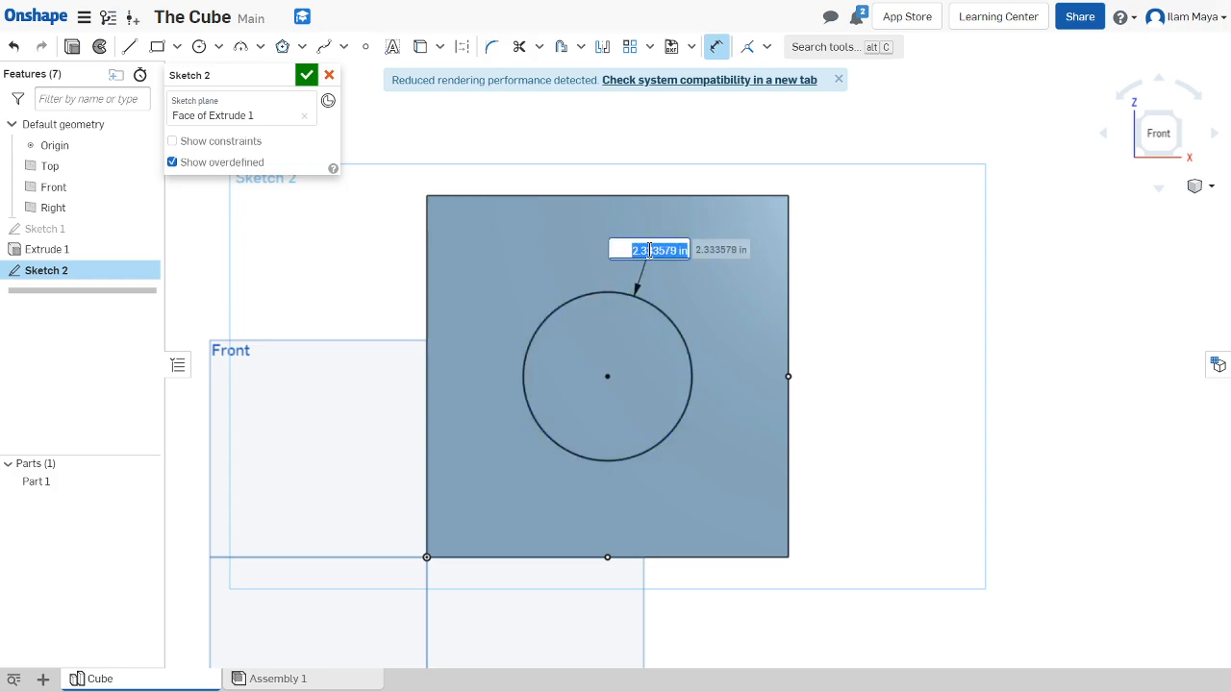
{"action": "type", "text": "2"}
{"action": "key", "text": "Return"}
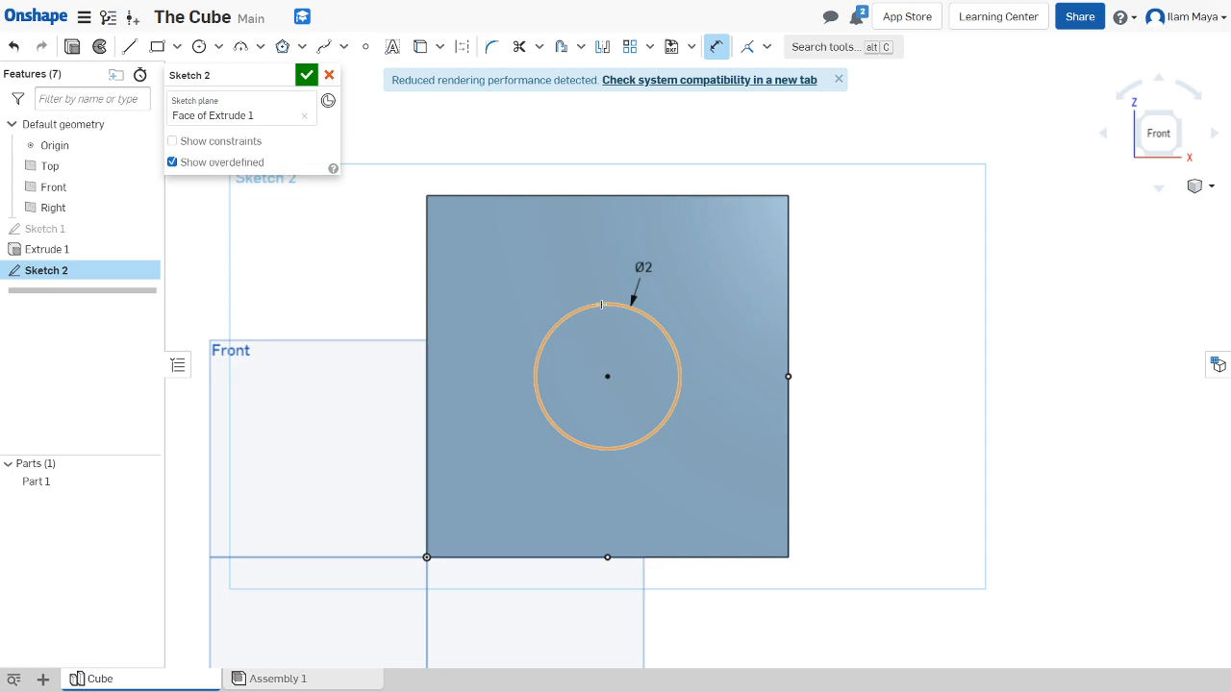
Try to dimension the distance between the circle and the face's upper edge to 2 in, and delete that dimension
{"action": "left_click", "coordinate": [669, 340]}
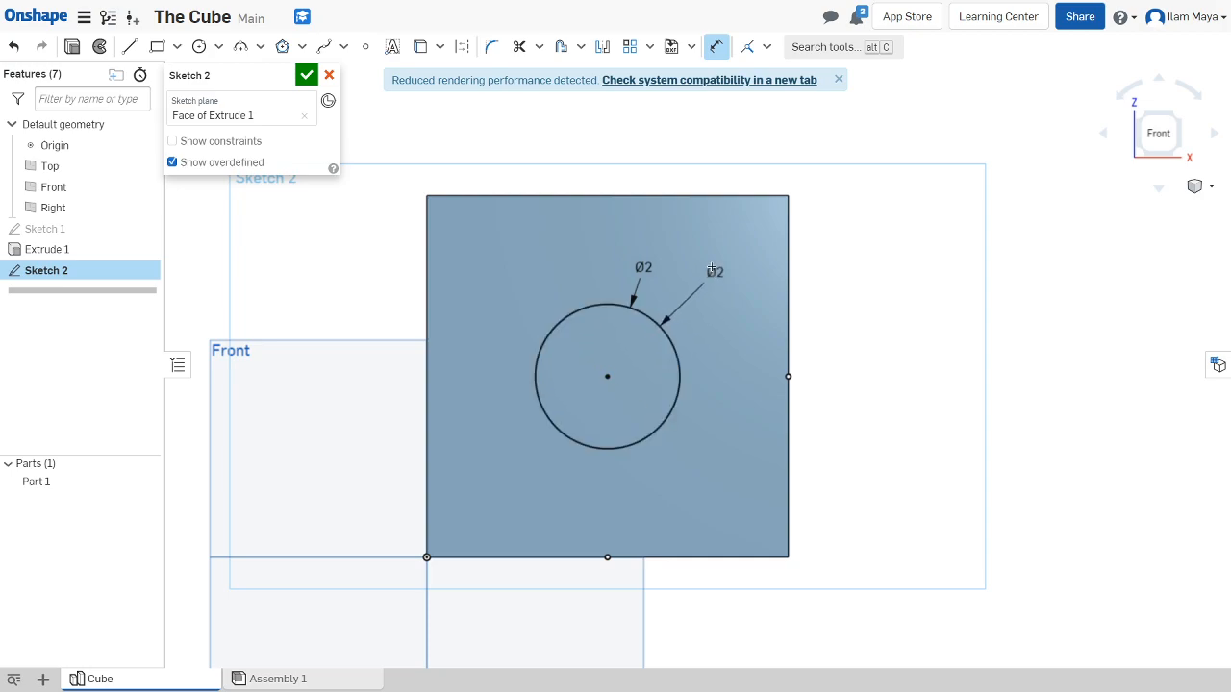
{"action": "left_click", "coordinate": [587, 196]}
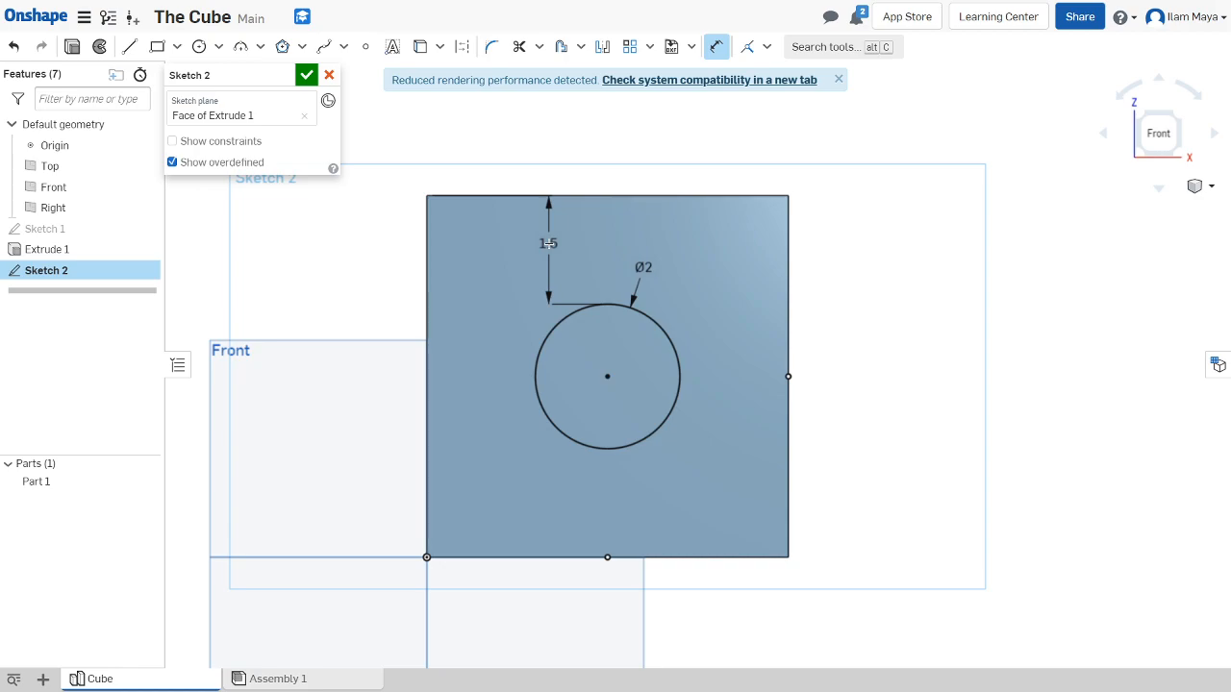
{"action": "left_click", "coordinate": [548, 243]}
{"action": "type", "text": "2"}
{"action": "key", "text": "Return"}
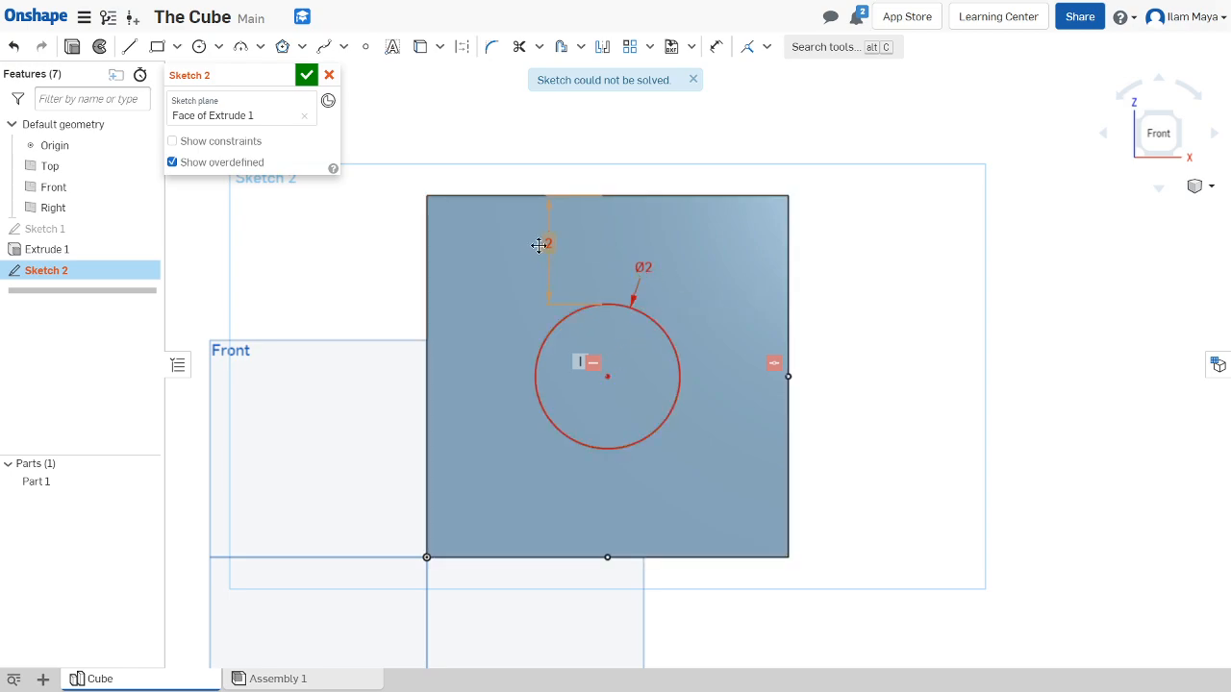
{"action": "right_click", "coordinate": [548, 240]}
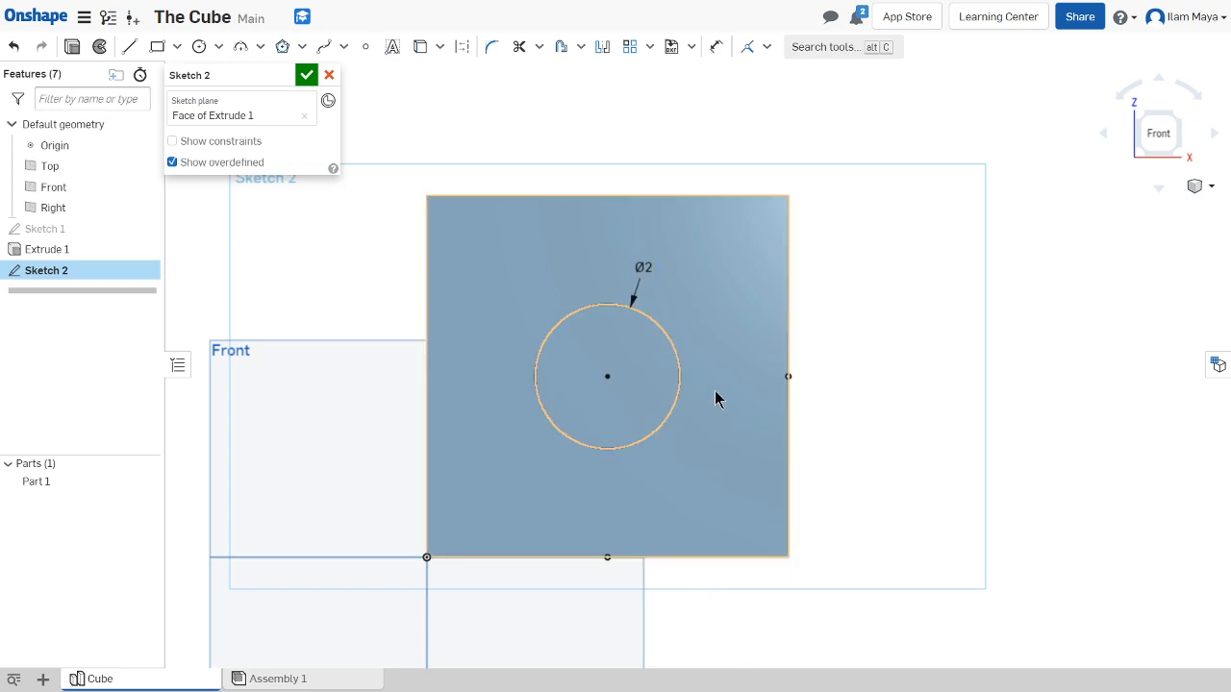
Sketch a trial circle about 0.72 in in diameter near the face's upper-left corner and delete it
{"action": "key", "text": "c"}
{"action": "left_click_drag", "start_coordinate": [530, 257], "coordinate": [555, 257]}
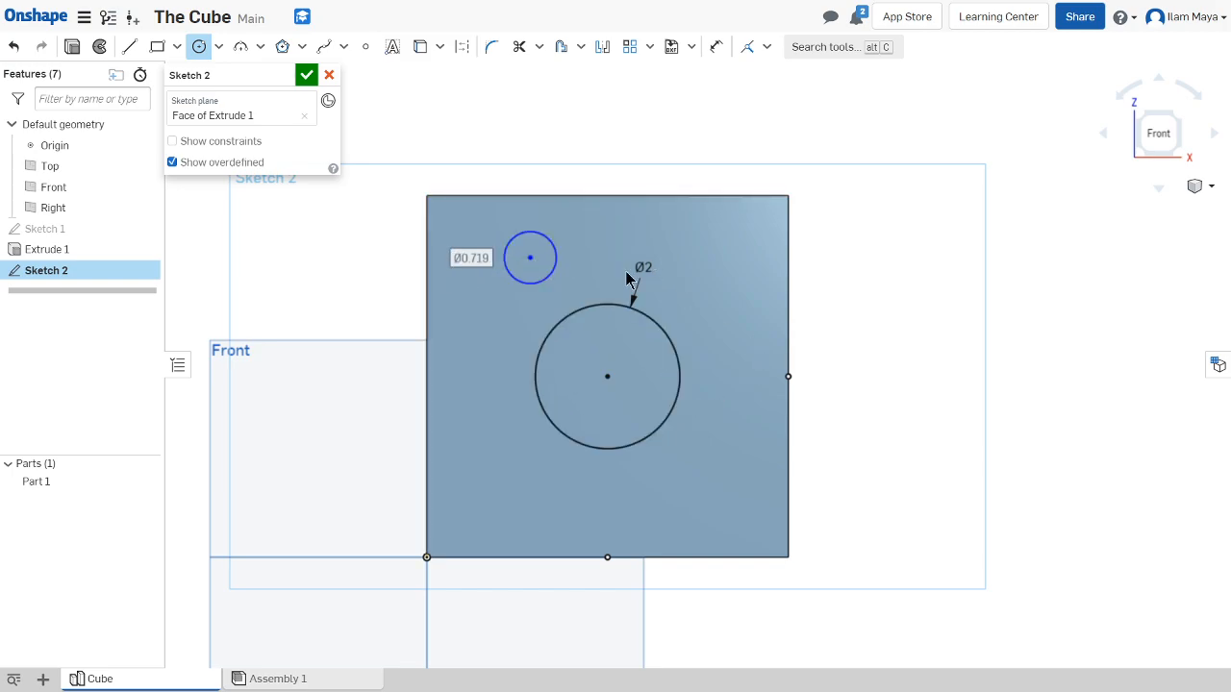
{"action": "key", "text": "Escape"}
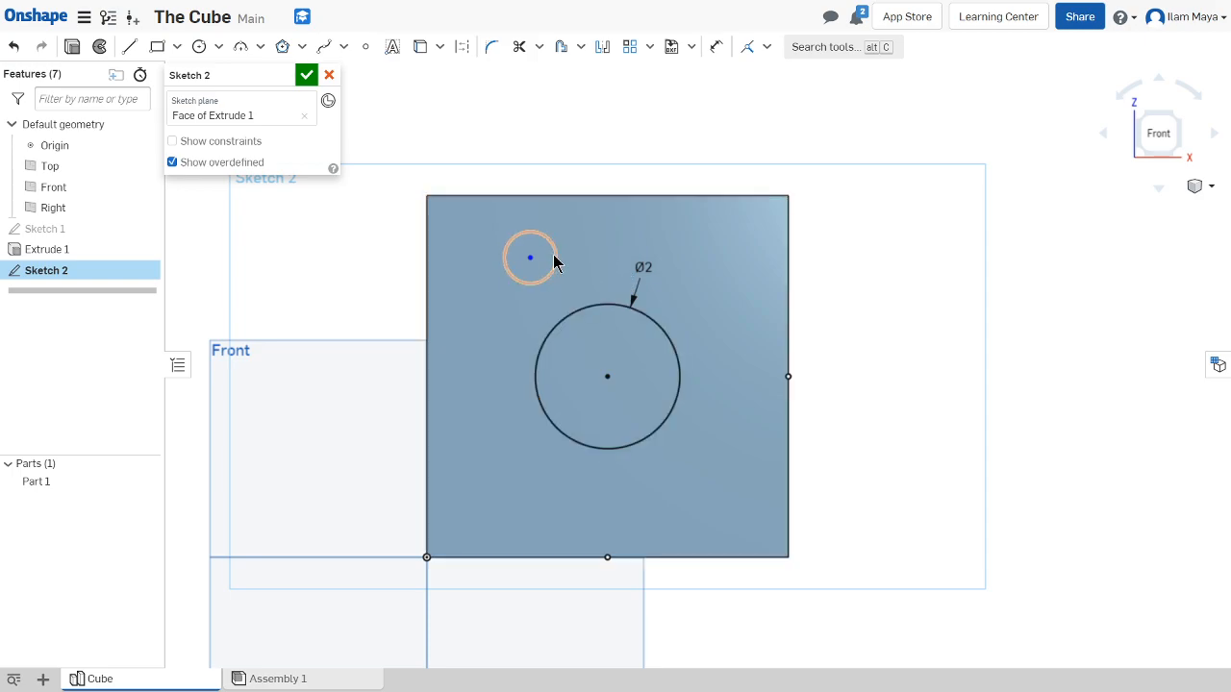
{"action": "right_click", "coordinate": [554, 264]}
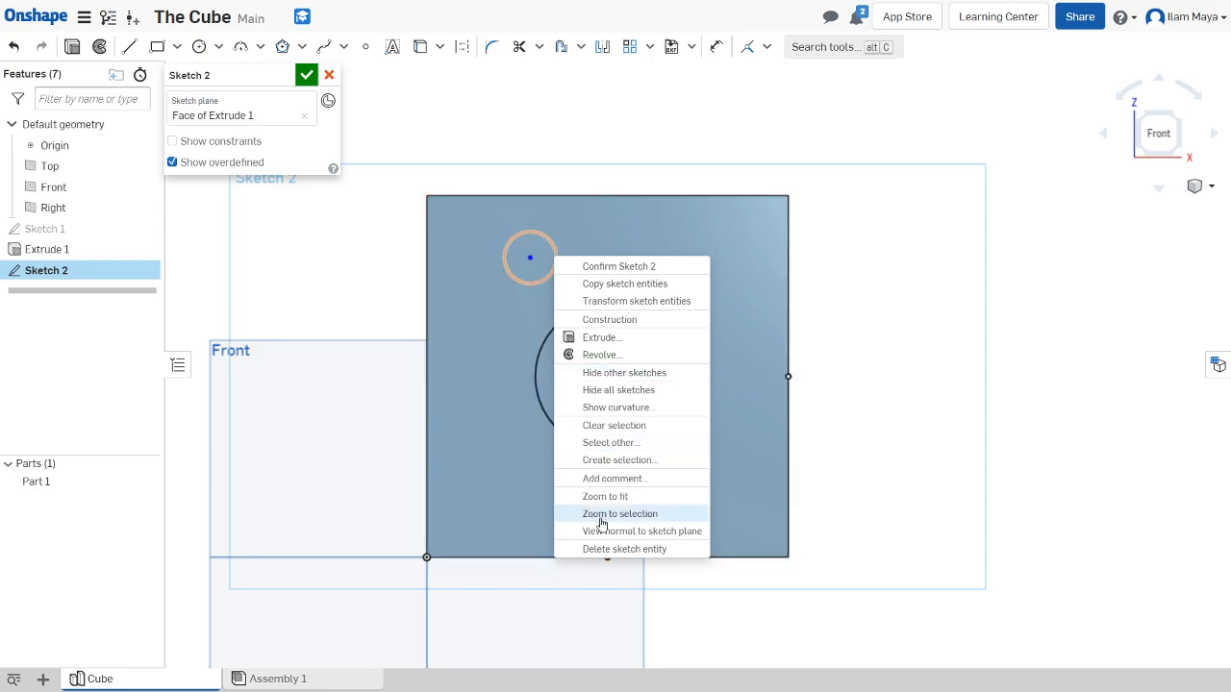
{"action": "left_click", "coordinate": [602, 554]}
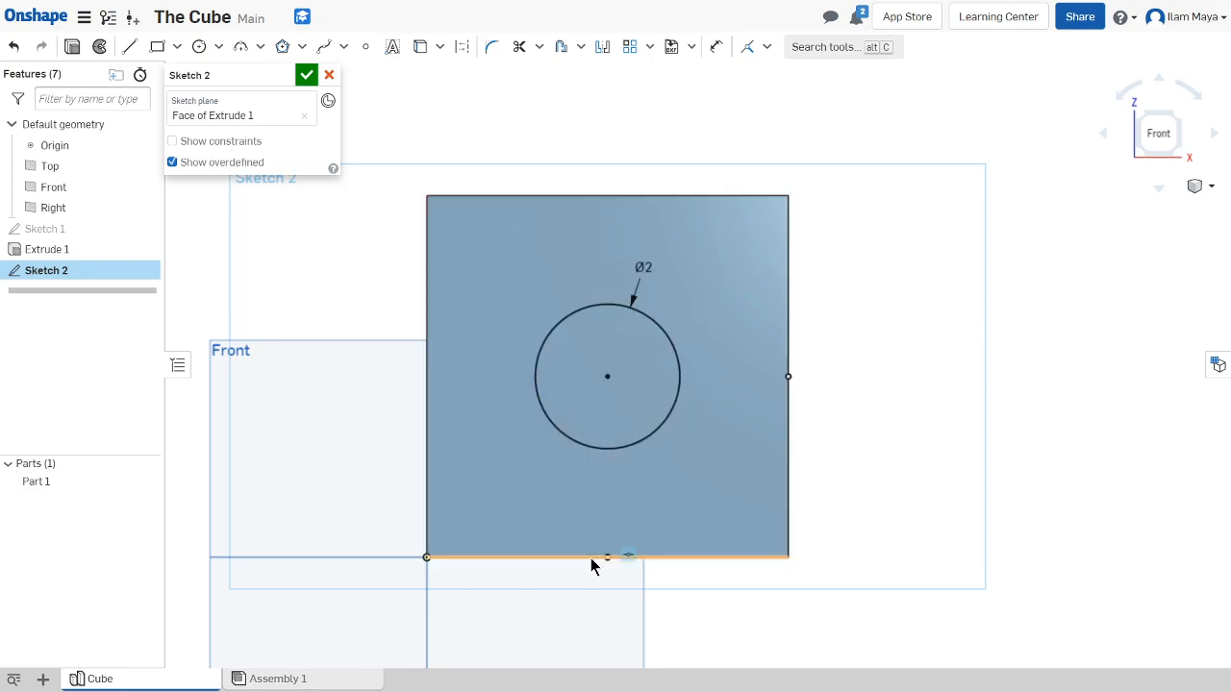
Sketch a closed trial quadrilateral from four lines beside the cube's right edge, with a closing side about 1.161 in long
{"action": "left_click", "coordinate": [128, 48]}
{"action": "left_click", "coordinate": [1032, 454]}
{"action": "left_click", "coordinate": [913, 347]}
{"action": "left_click", "coordinate": [1048, 318]}
{"action": "left_click", "coordinate": [1093, 395]}
{"action": "key", "text": "Escape"}
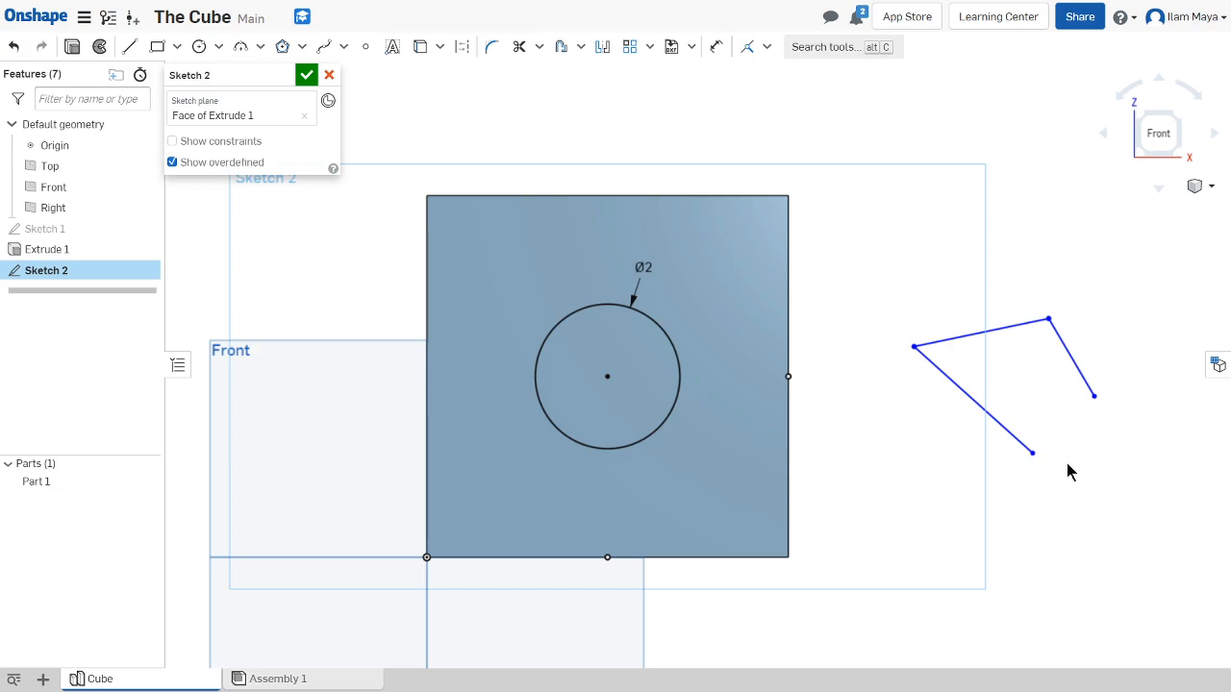
{"action": "key", "text": "l"}
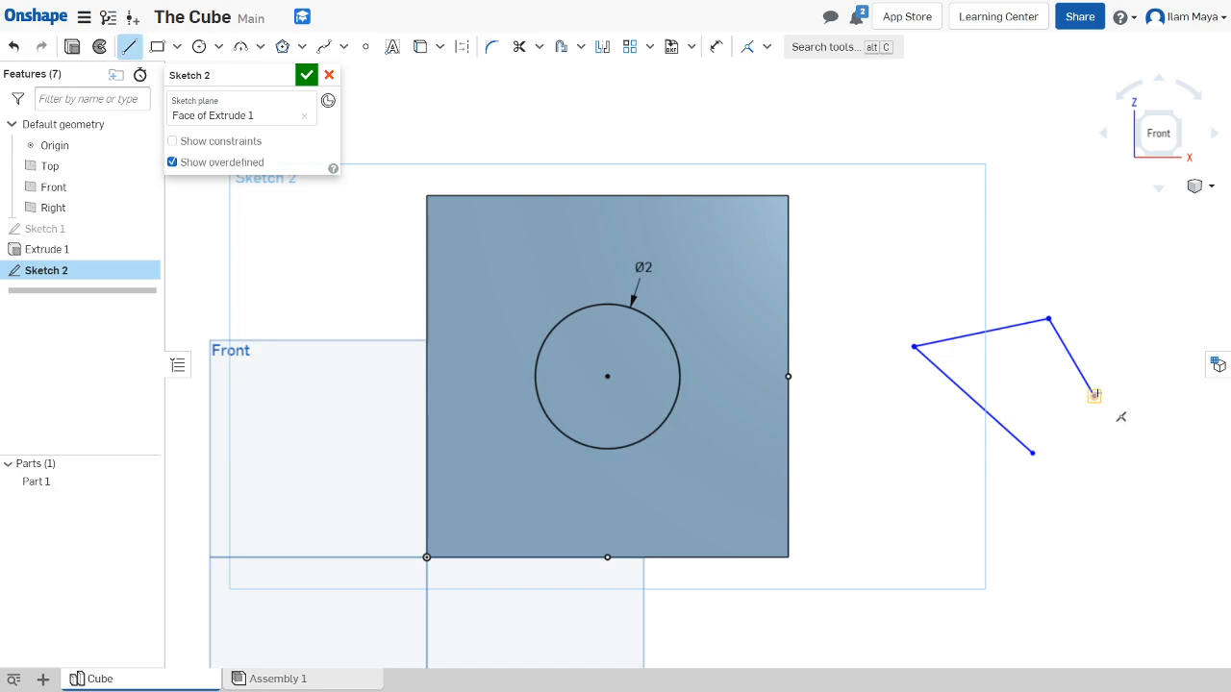
{"action": "left_click", "coordinate": [1093, 397]}
{"action": "left_click", "coordinate": [1032, 452]}
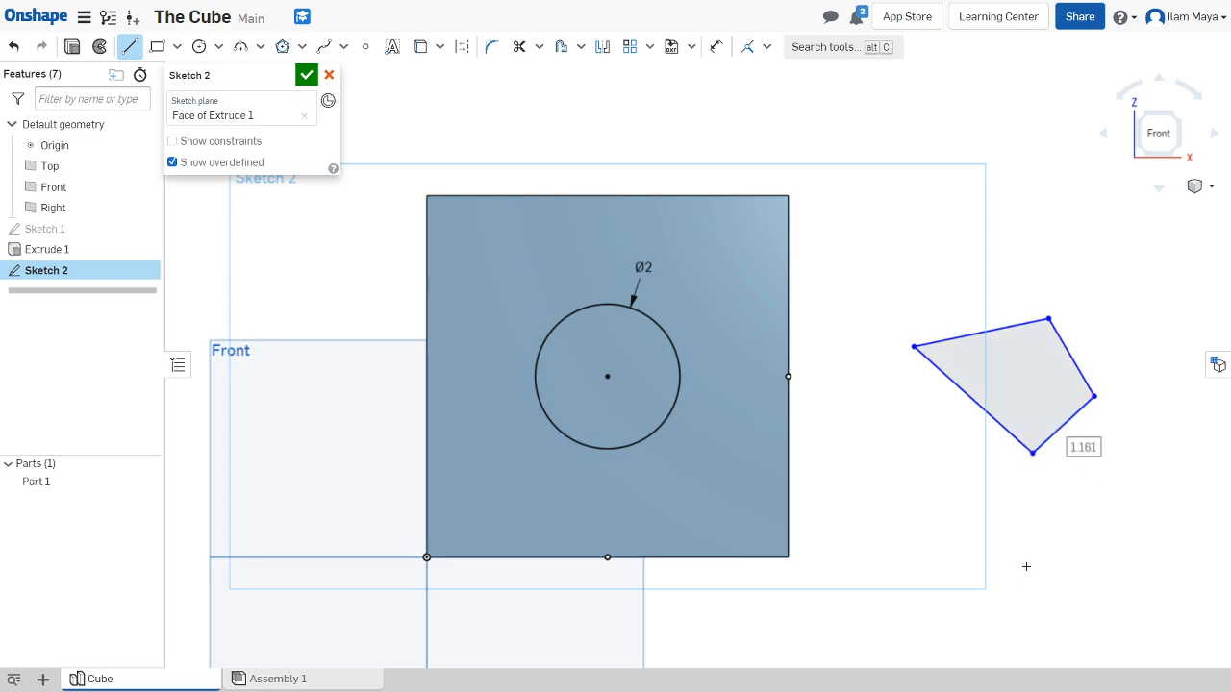
{"action": "scroll", "coordinate": [1025, 438], "scroll_direction": "up", "scroll_amount": 4}
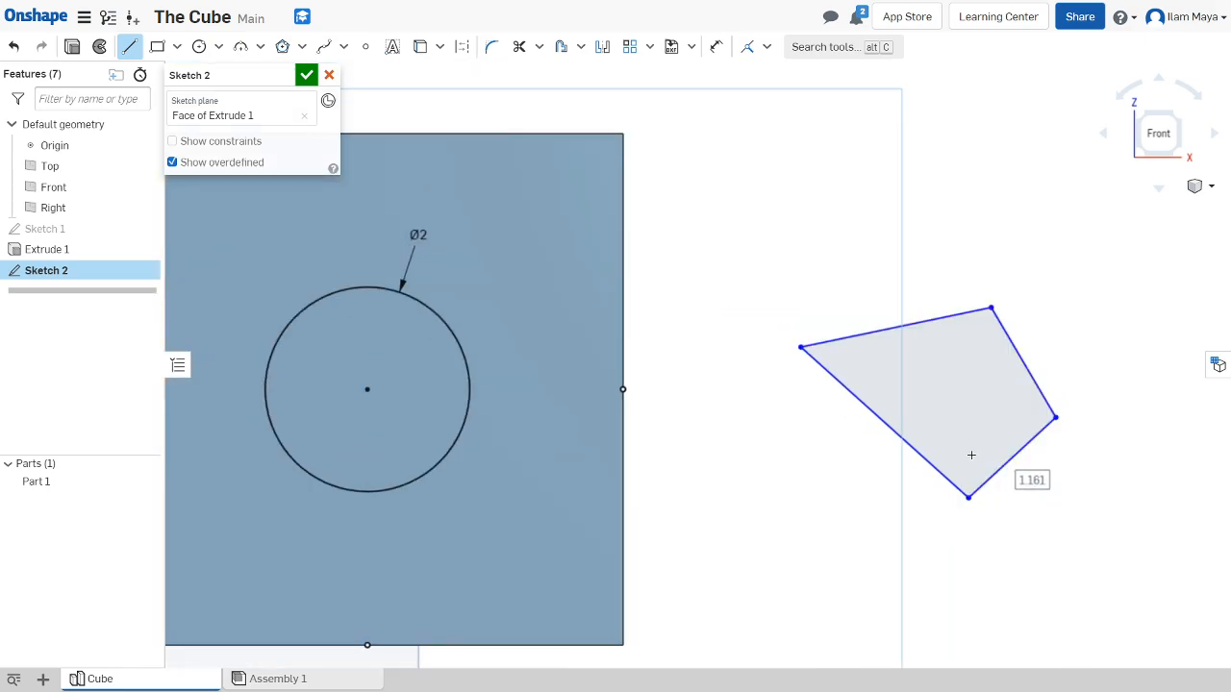
{"action": "scroll", "coordinate": [969, 458], "scroll_direction": "down", "scroll_amount": 1}
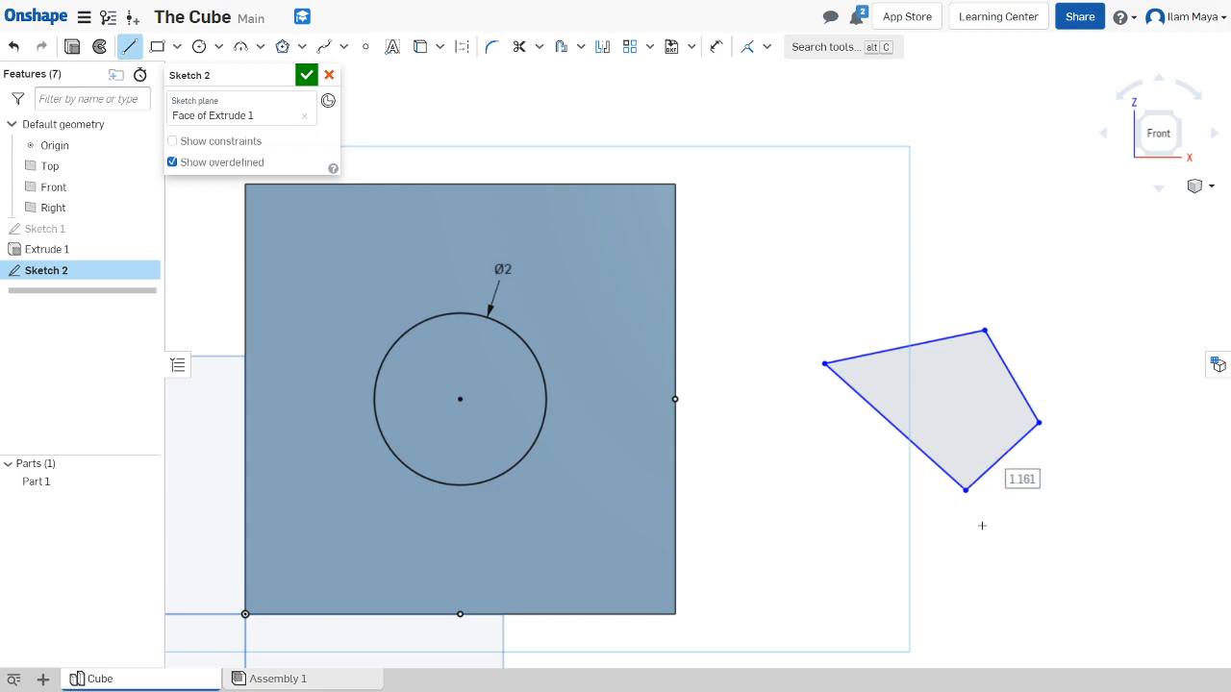
Delete the four trial lines beside the cube
{"action": "key", "text": "Escape"}
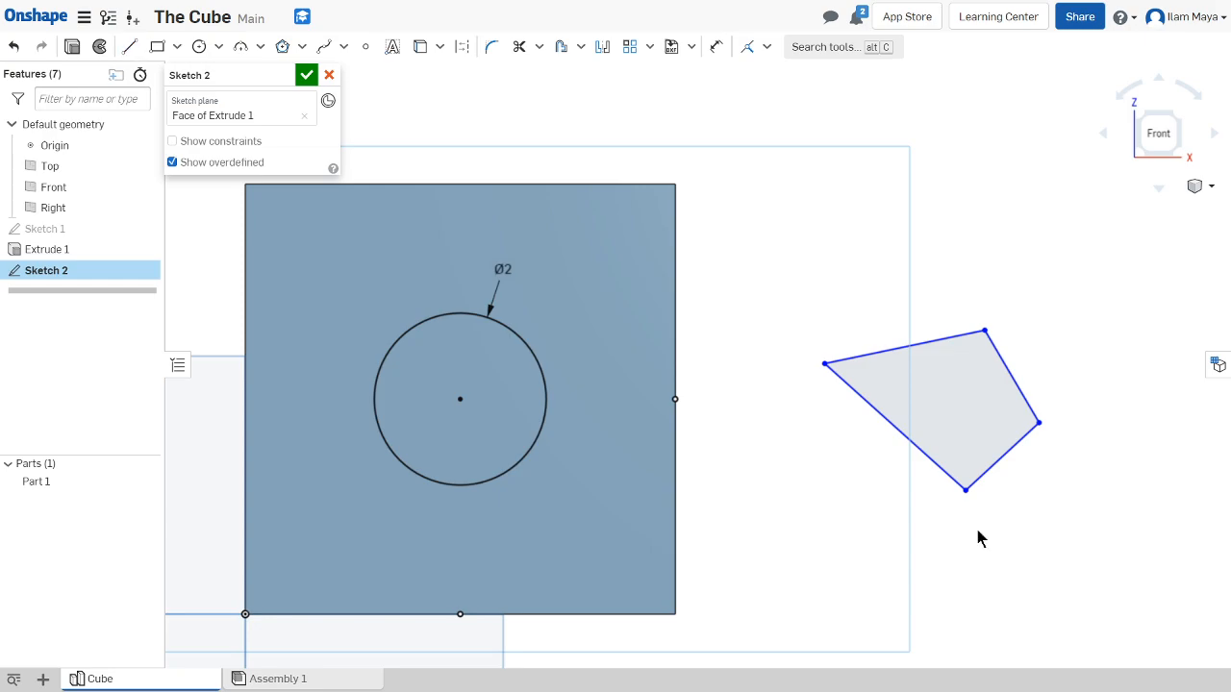
{"action": "mouse_move", "coordinate": [1113, 556]}
{"action": "left_mouse_down"}
{"action": "mouse_move", "coordinate": [1049, 542]}
{"action": "mouse_move", "coordinate": [784, 316]}
{"action": "mouse_move", "coordinate": [778, 288]}
{"action": "left_mouse_up"}
{"action": "key", "text": "Delete"}
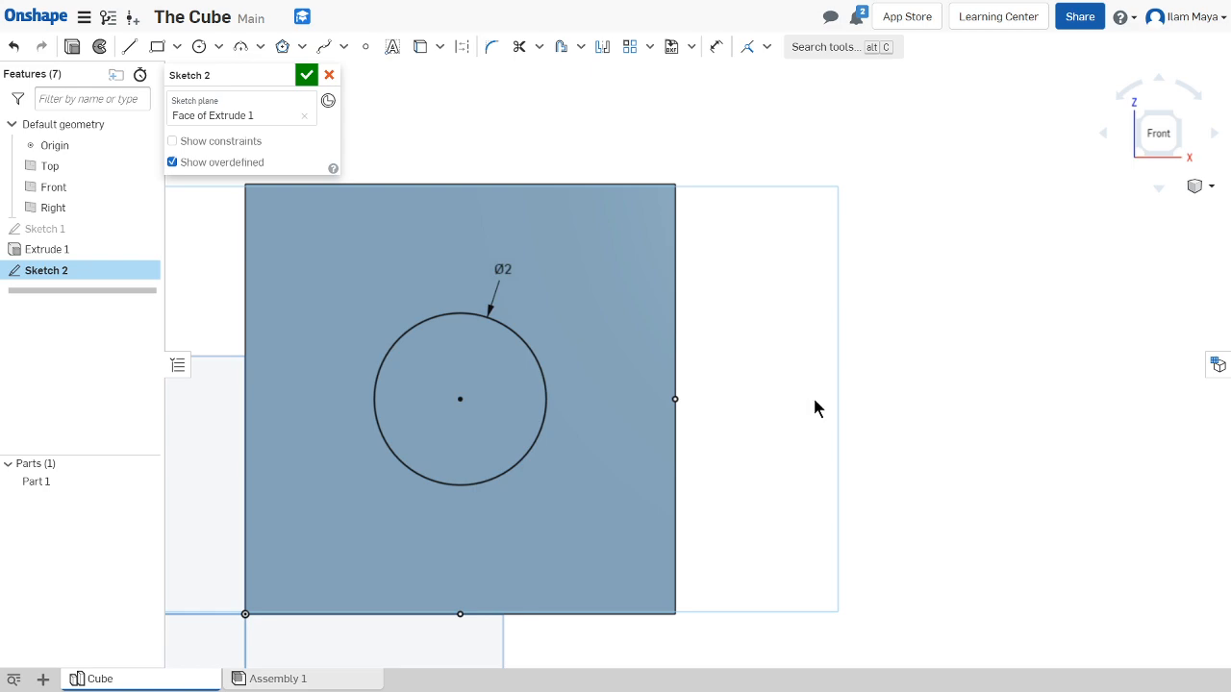
Start a blind extrusion of the 2 in circle from the cube's front face and check its preview
{"action": "middle_click_drag", "start_coordinate": [804, 402], "coordinate": [1037, 394]}
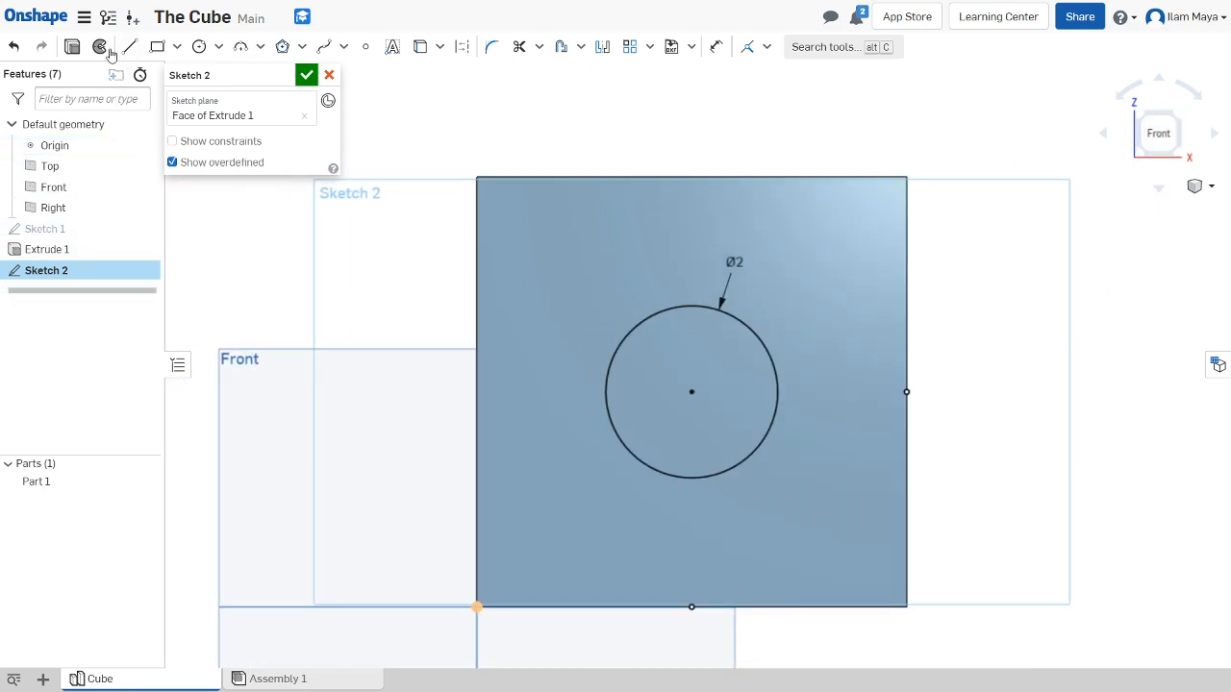
{"action": "left_click", "coordinate": [73, 47]}
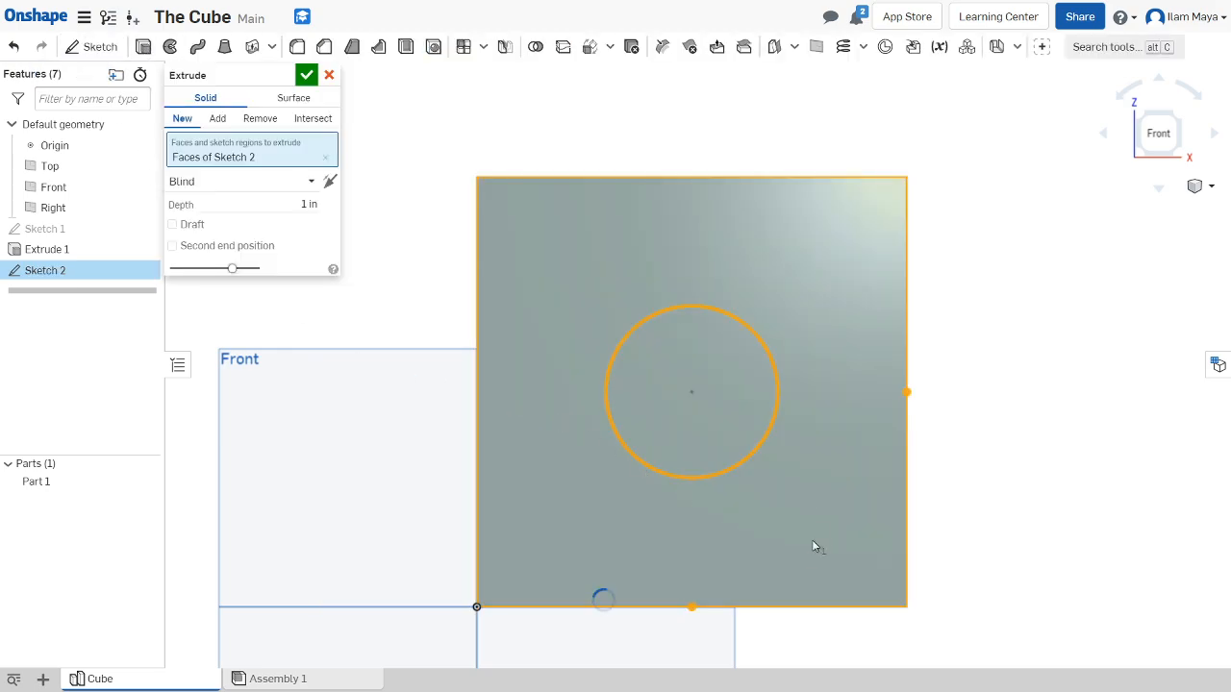
{"action": "mouse_move", "coordinate": [774, 551]}
{"action": "right_mouse_down"}
{"action": "mouse_move", "coordinate": [763, 512]}
{"action": "mouse_move", "coordinate": [785, 497]}
{"action": "mouse_move", "coordinate": [778, 445]}
{"action": "mouse_move", "coordinate": [772, 479]}
{"action": "right_mouse_up"}
{"action": "middle_click_drag", "start_coordinate": [797, 487], "coordinate": [773, 465]}
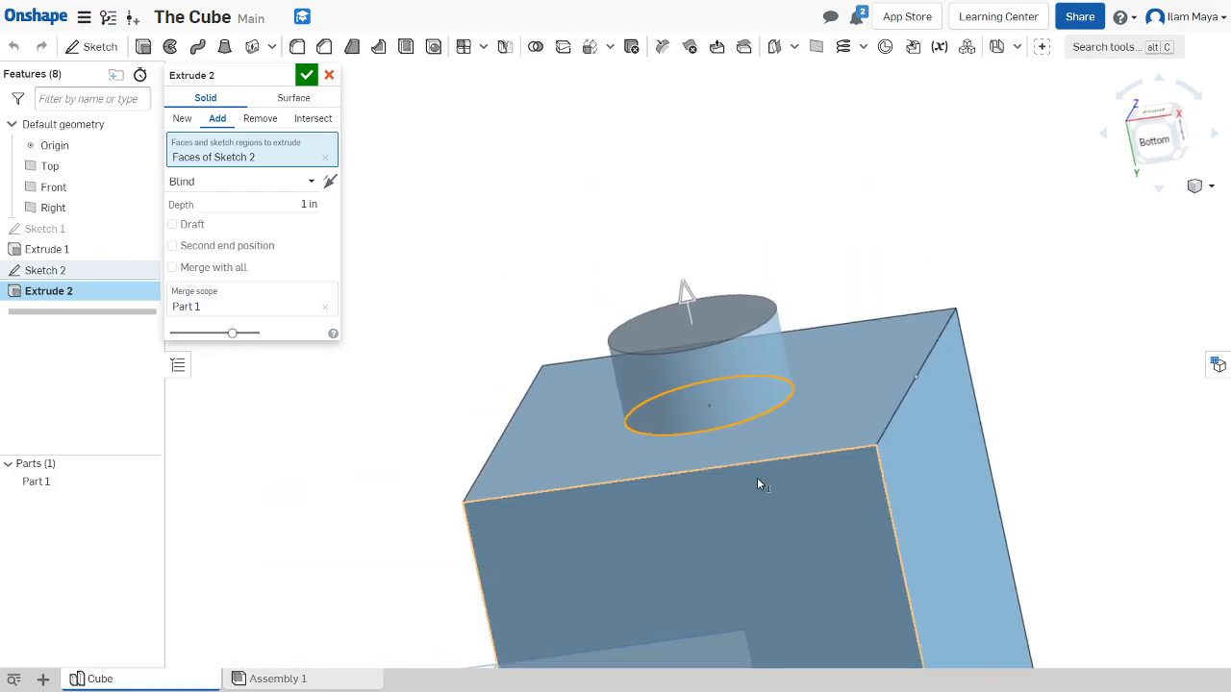
{"action": "right_click_drag", "start_coordinate": [777, 449], "coordinate": [945, 338]}
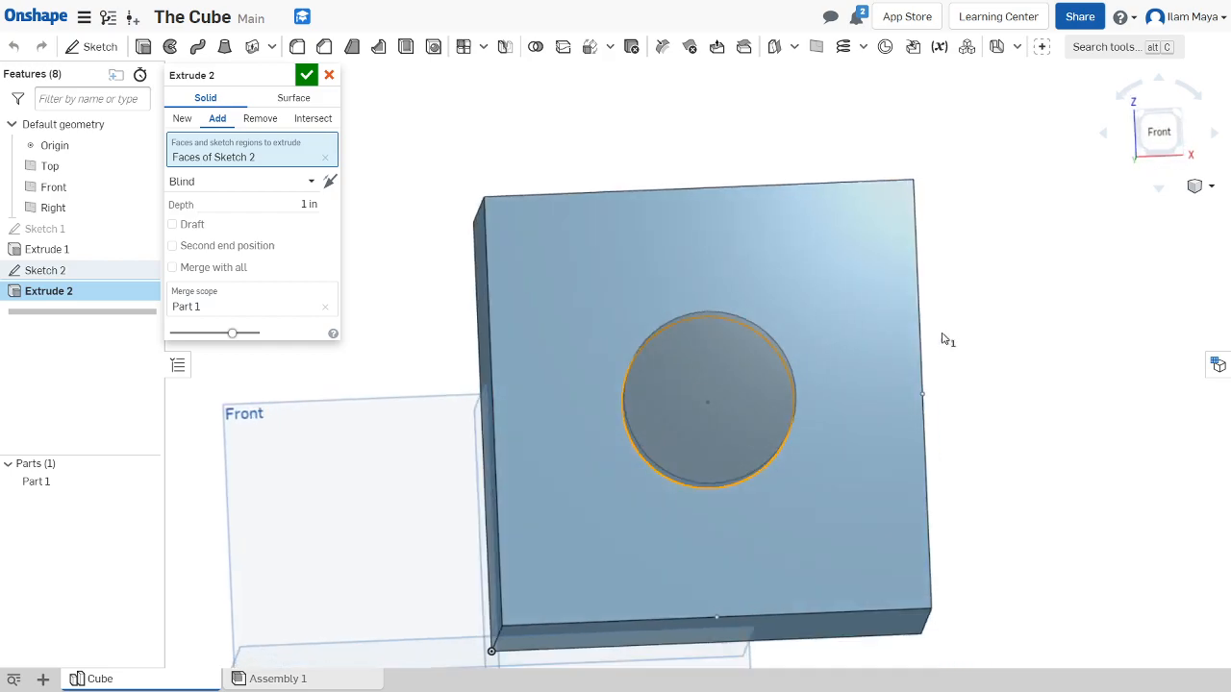
{"action": "left_click", "coordinate": [1157, 130]}
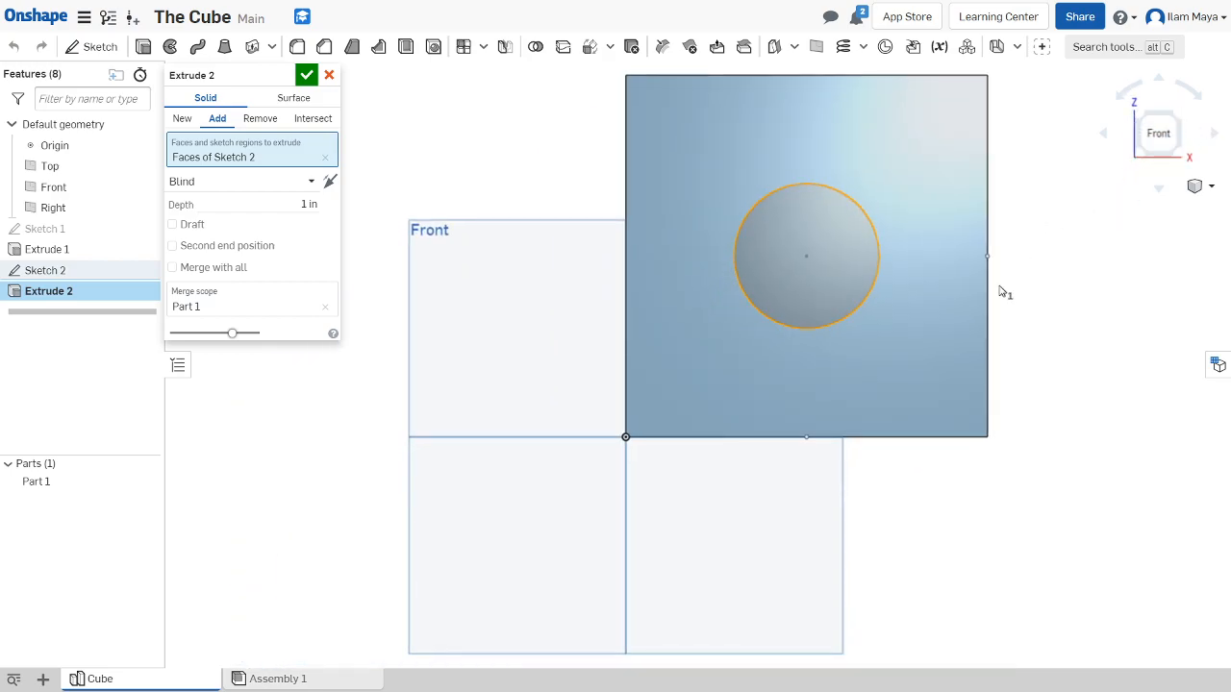
Make the circle's extrusion remove material from the cube and inspect the cut preview
{"action": "left_click", "coordinate": [261, 122]}
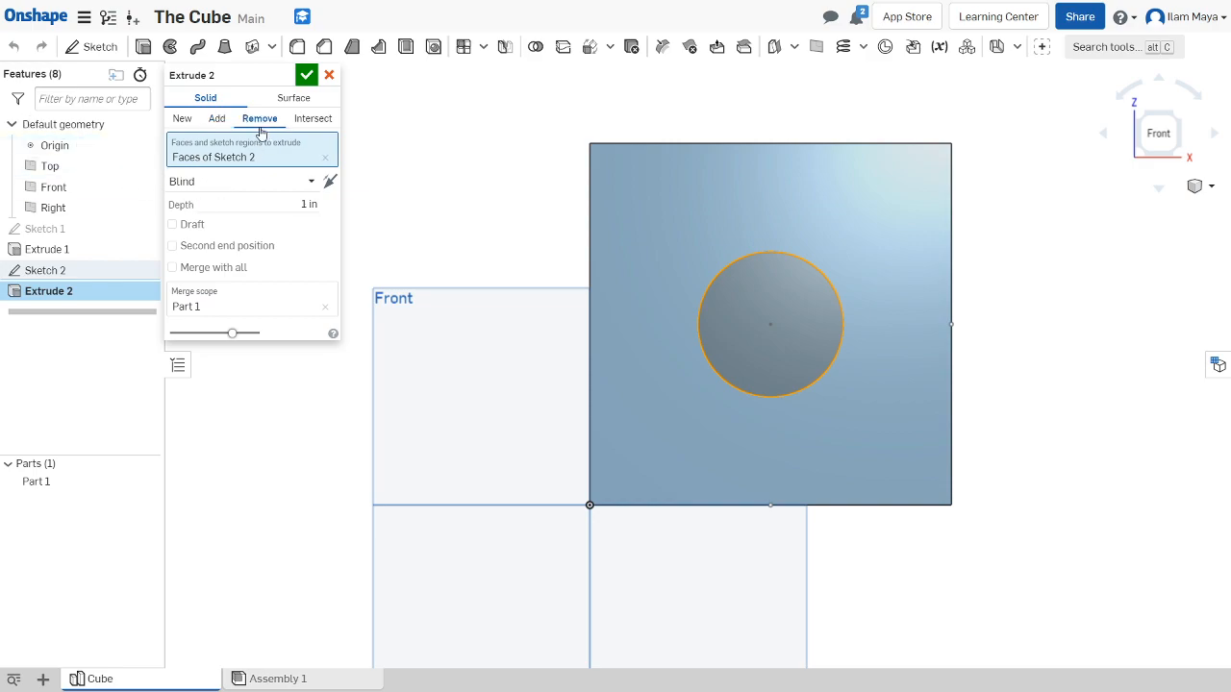
{"action": "right_click_drag", "start_coordinate": [892, 598], "coordinate": [888, 590]}
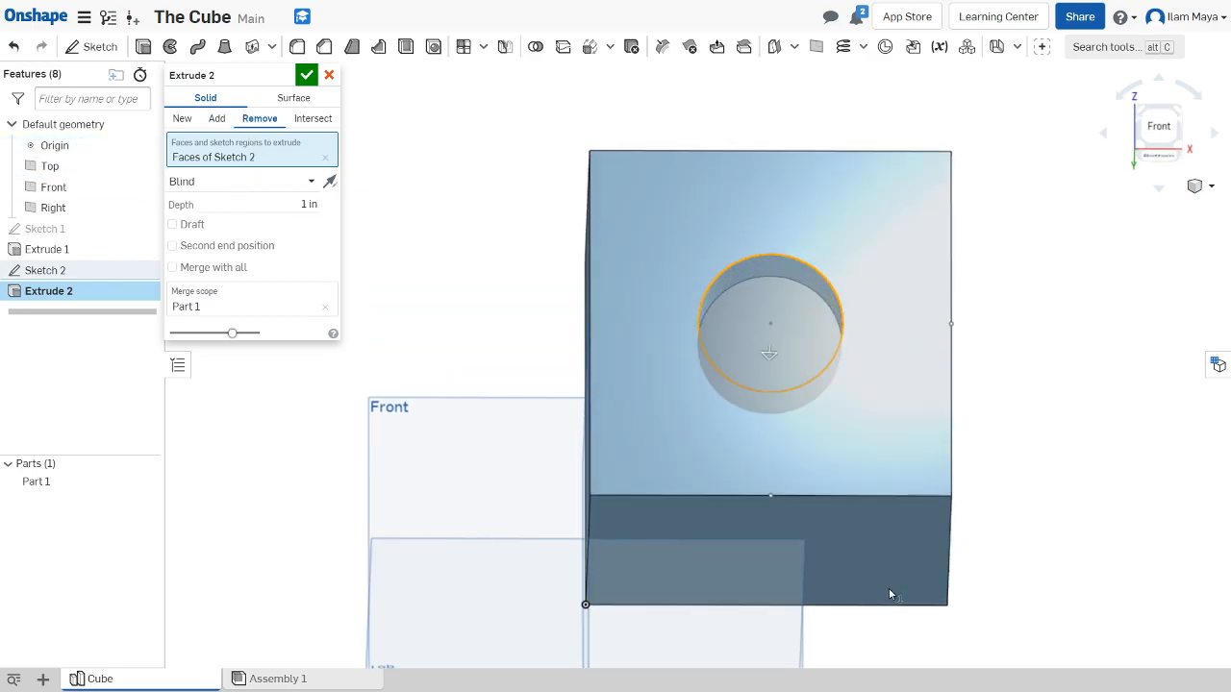
{"action": "scroll", "coordinate": [788, 346], "scroll_direction": "up", "scroll_amount": 5}
{"action": "scroll", "coordinate": [799, 327], "scroll_direction": "down", "scroll_amount": 3}
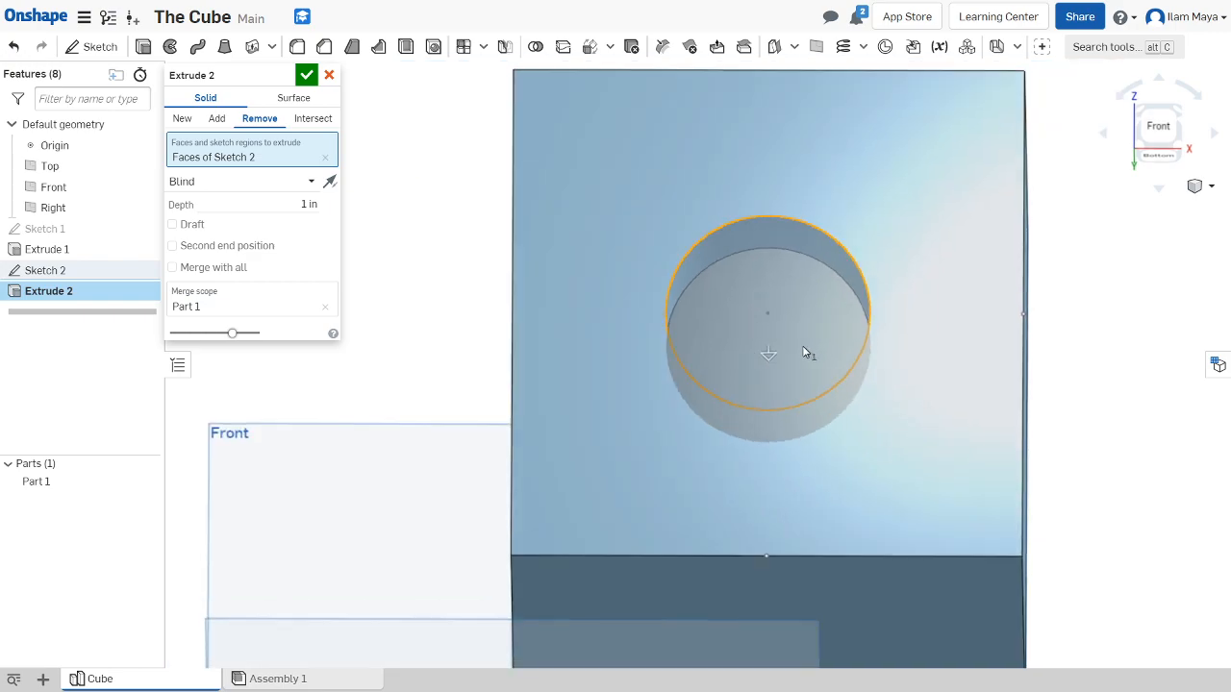
{"action": "right_click_drag", "start_coordinate": [808, 350], "coordinate": [874, 346]}
{"action": "left_click", "coordinate": [1163, 139]}
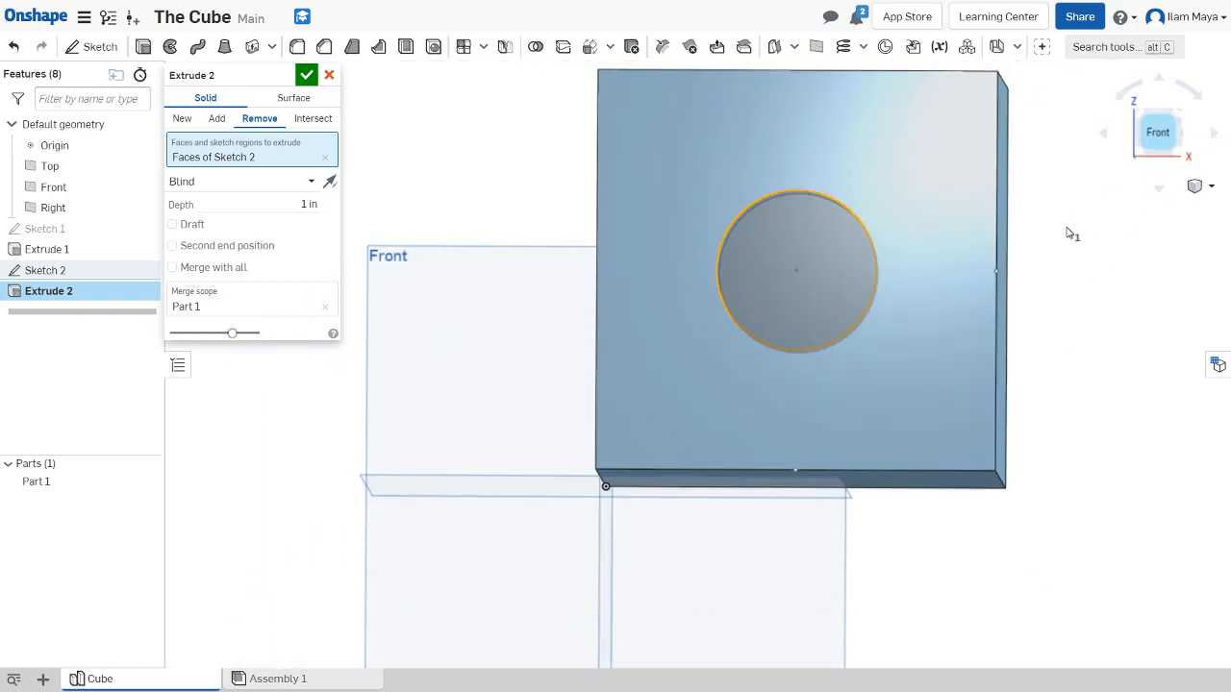
Try the circular cut at a depth of 5 in, inspect it, and set the depth back to 1 in
{"action": "left_click", "coordinate": [262, 206]}
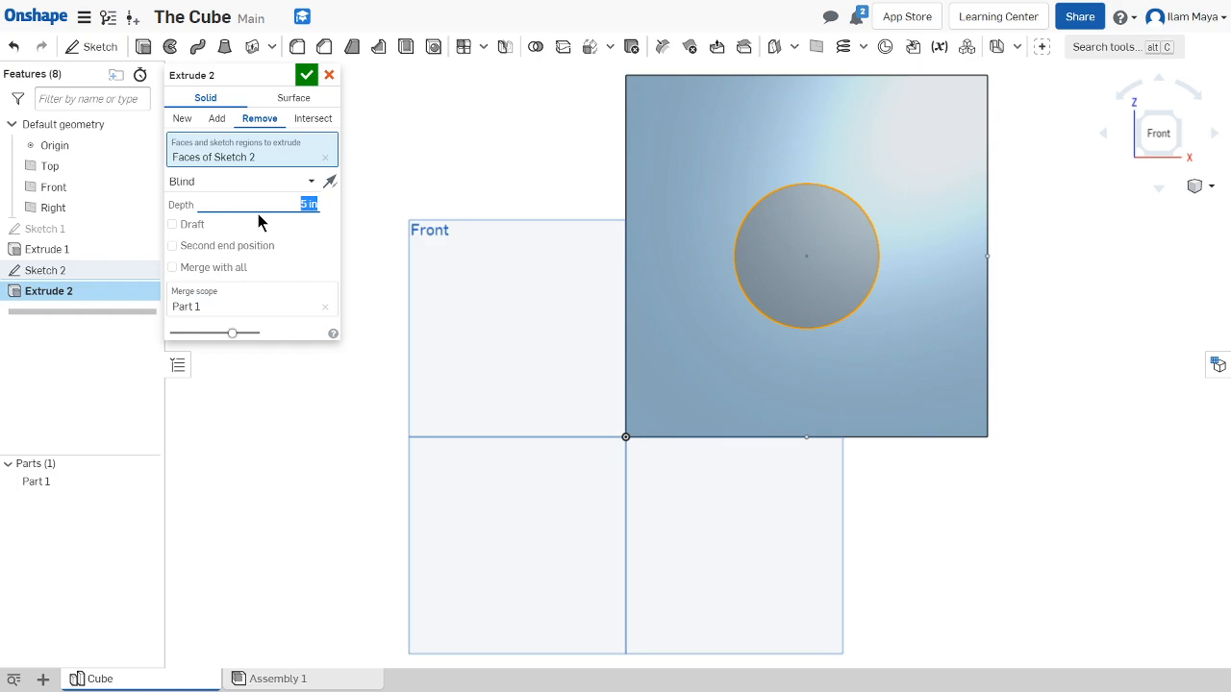
{"action": "right_click_drag", "start_coordinate": [874, 483], "coordinate": [962, 346]}
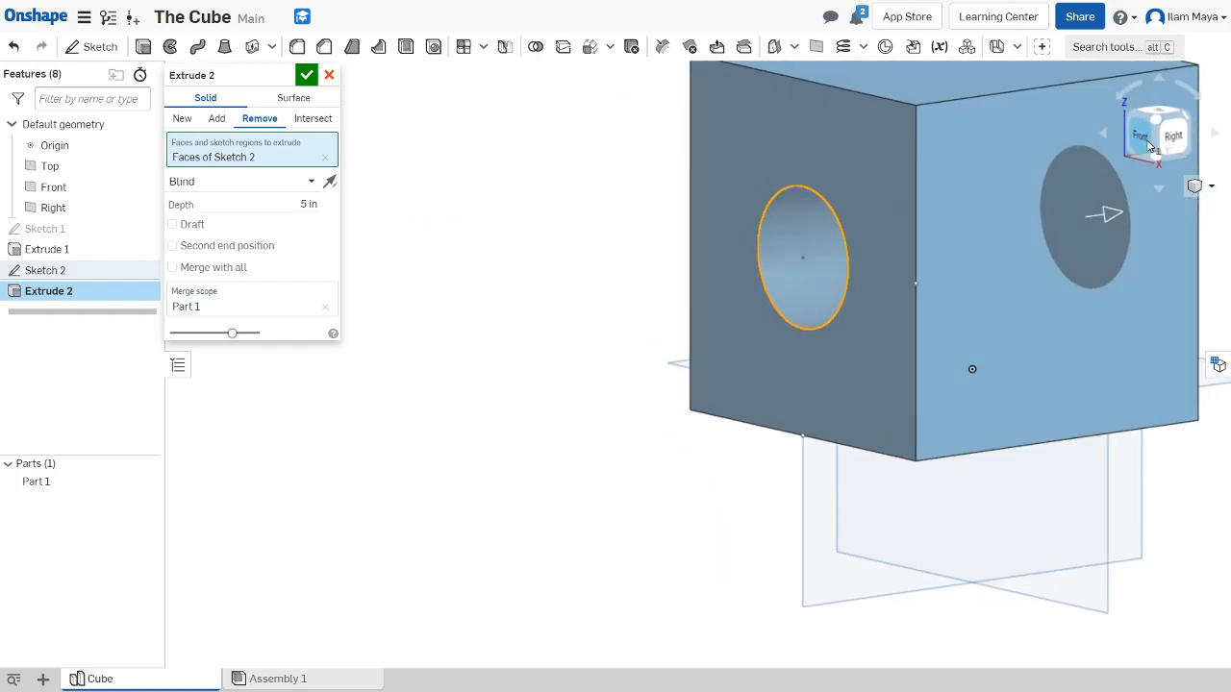
{"action": "left_click", "coordinate": [1143, 138]}
{"action": "left_click", "coordinate": [260, 205]}
{"action": "type", "text": "1"}
{"action": "key", "text": "Return"}
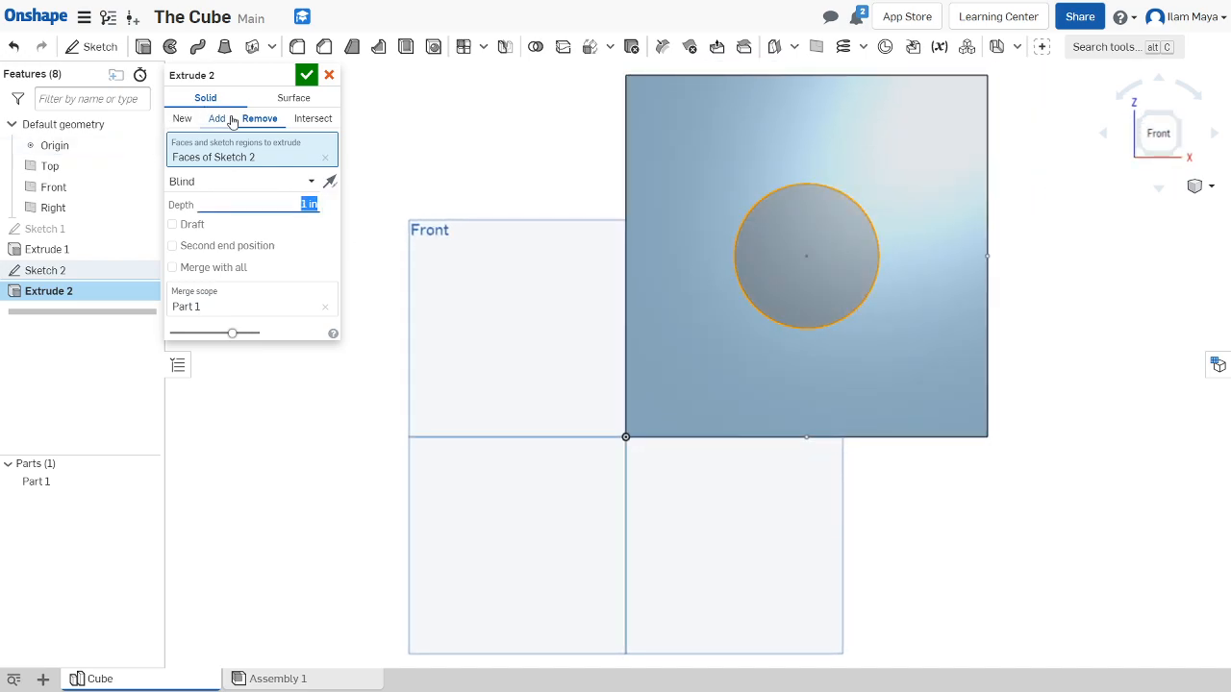
Set the circular cut's end type to Through all and accept the extrusion
{"action": "left_click", "coordinate": [263, 182]}
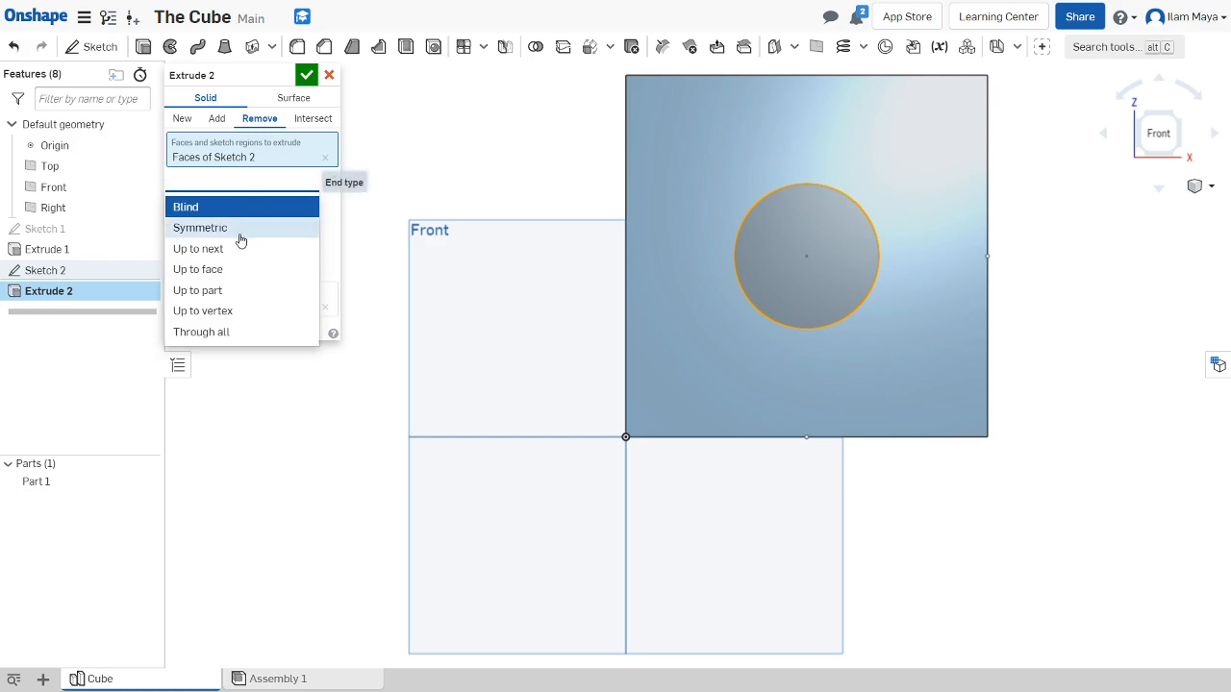
{"action": "left_click", "coordinate": [205, 333]}
{"action": "mouse_move", "coordinate": [782, 311]}
{"action": "right_mouse_down"}
{"action": "mouse_move", "coordinate": [633, 320]}
{"action": "mouse_move", "coordinate": [732, 342]}
{"action": "mouse_move", "coordinate": [783, 331]}
{"action": "right_mouse_up"}
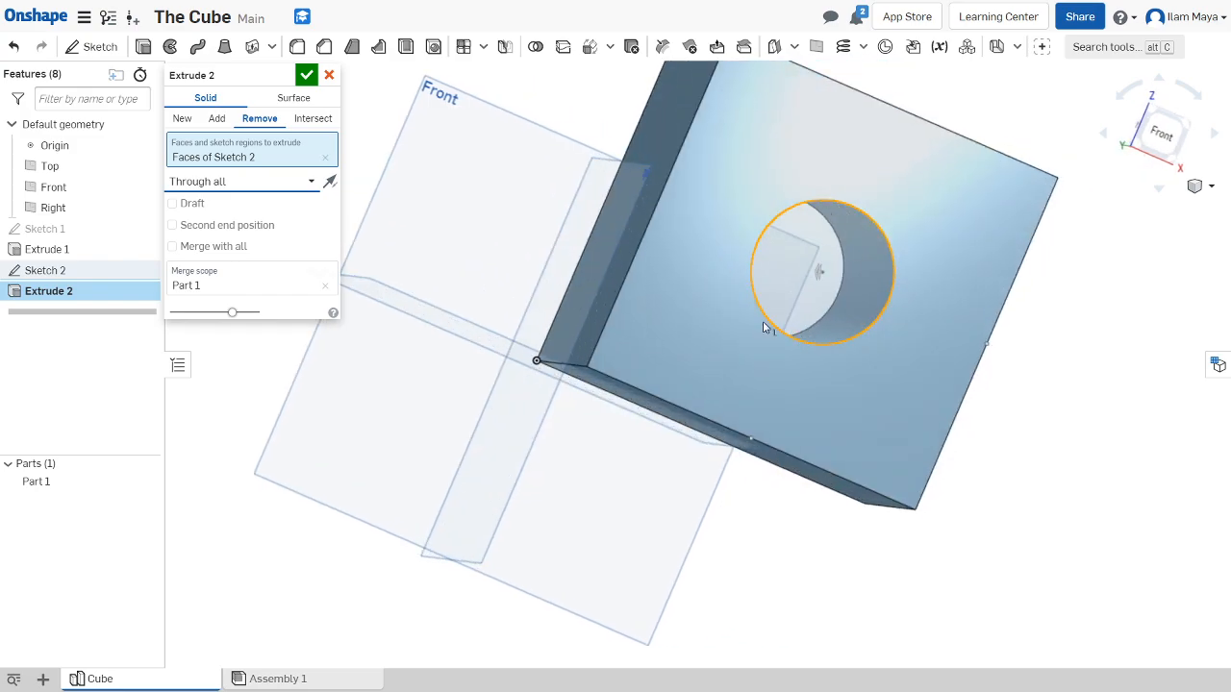
{"action": "left_click", "coordinate": [306, 75]}
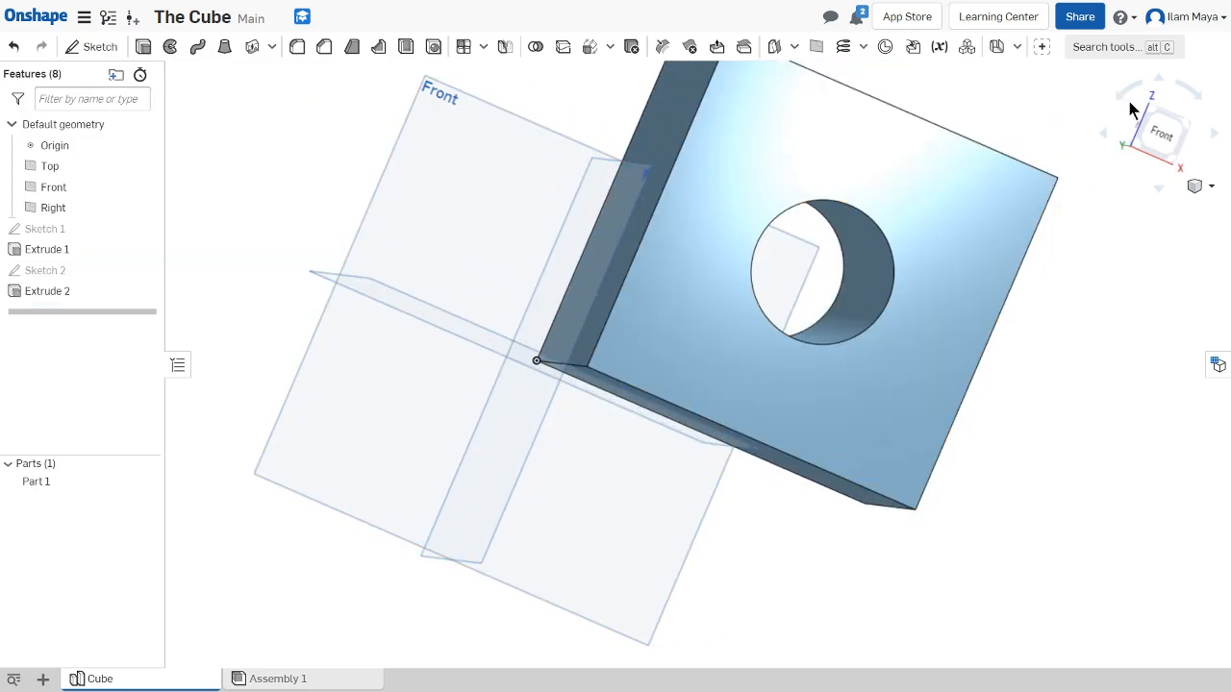
Start a circular fillet on the vertical edge between the cube's front and right faces
{"action": "left_click", "coordinate": [1161, 132]}
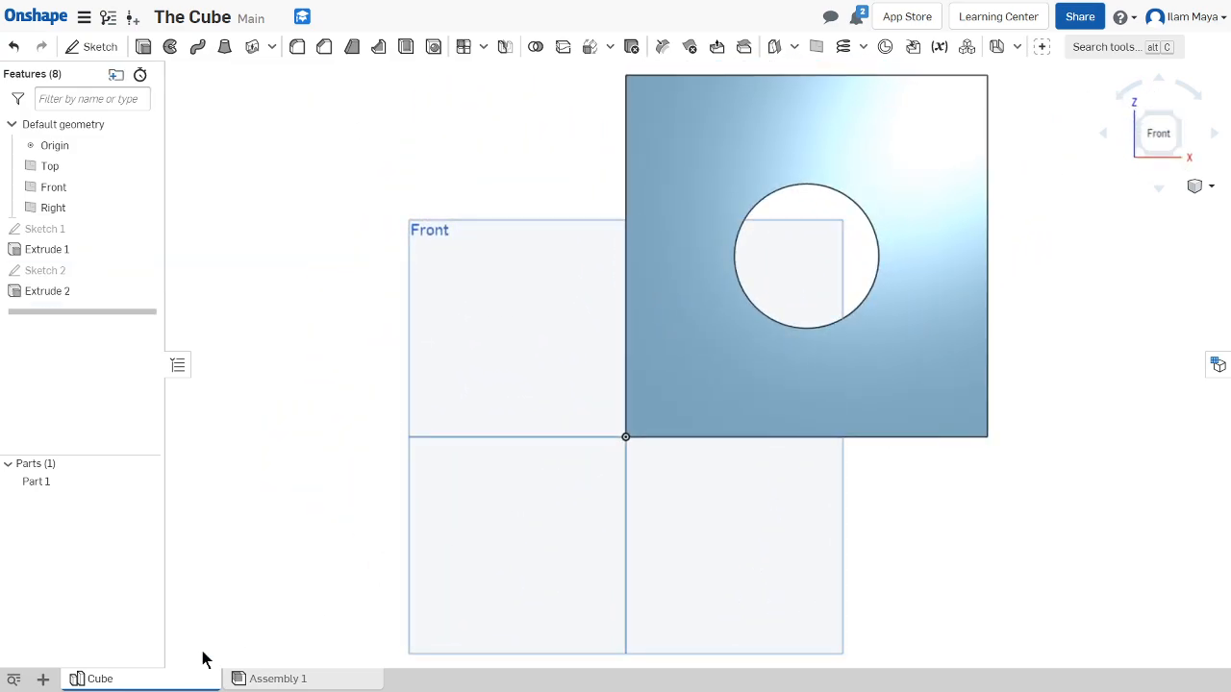
{"action": "middle_click_drag", "start_coordinate": [857, 355], "coordinate": [797, 389]}
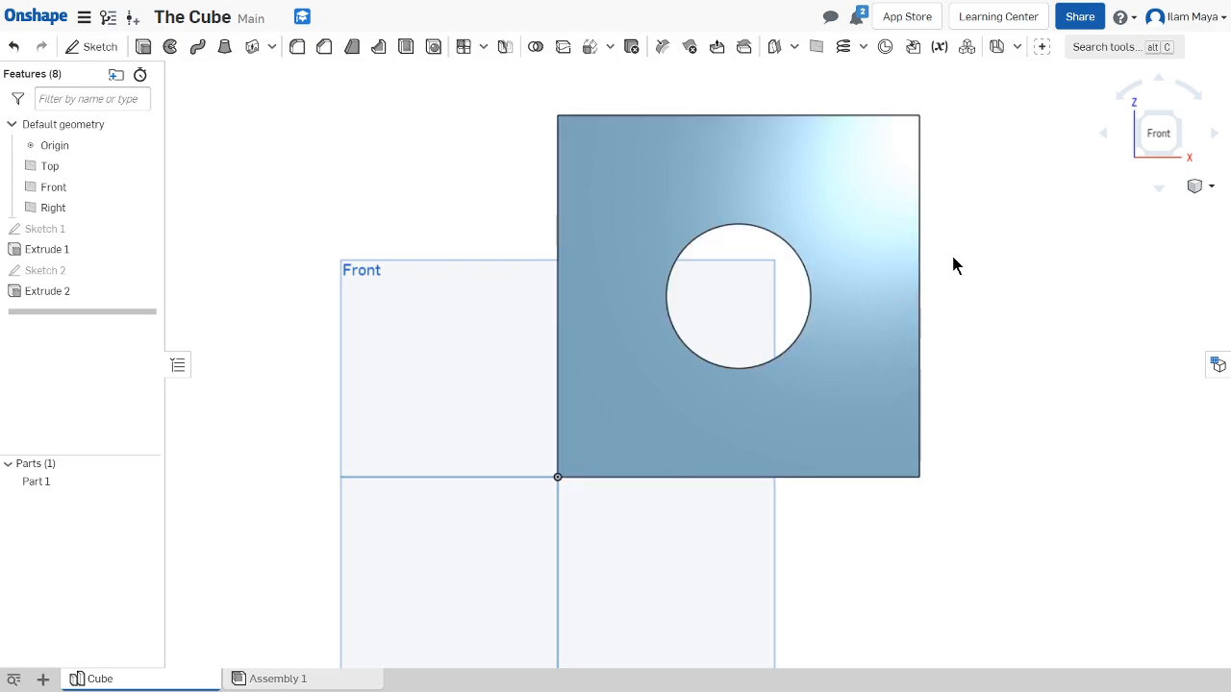
{"action": "right_click_drag", "start_coordinate": [952, 258], "coordinate": [943, 257]}
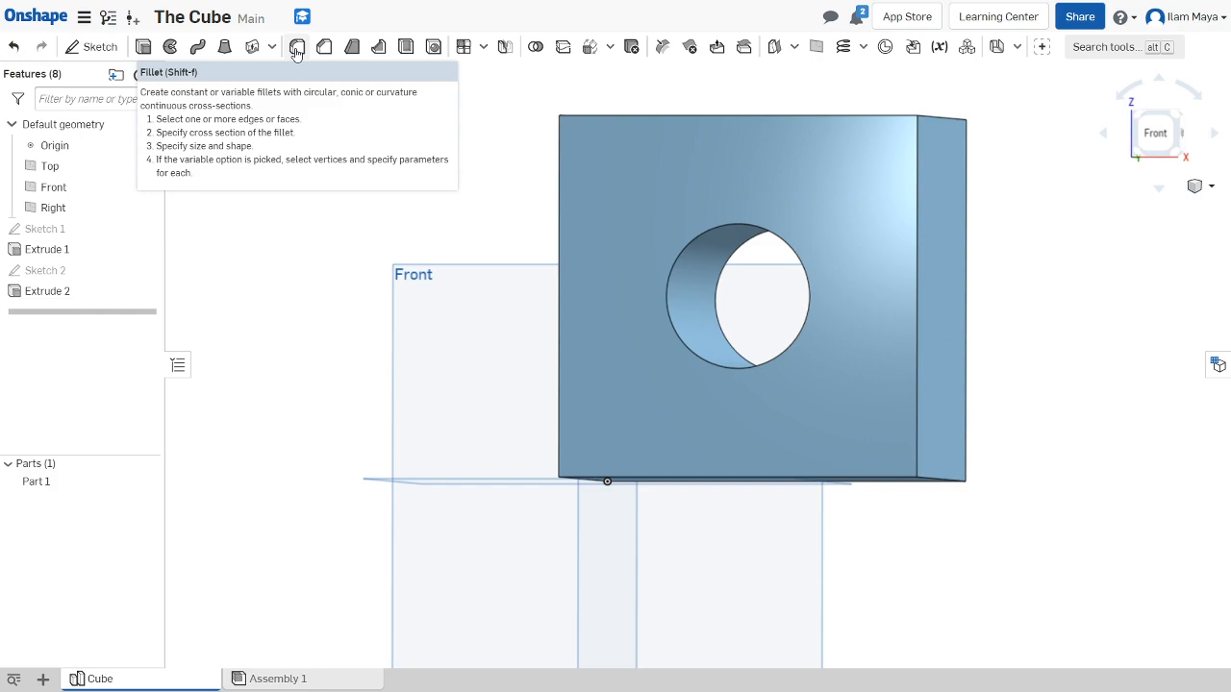
{"action": "left_click", "coordinate": [297, 48]}
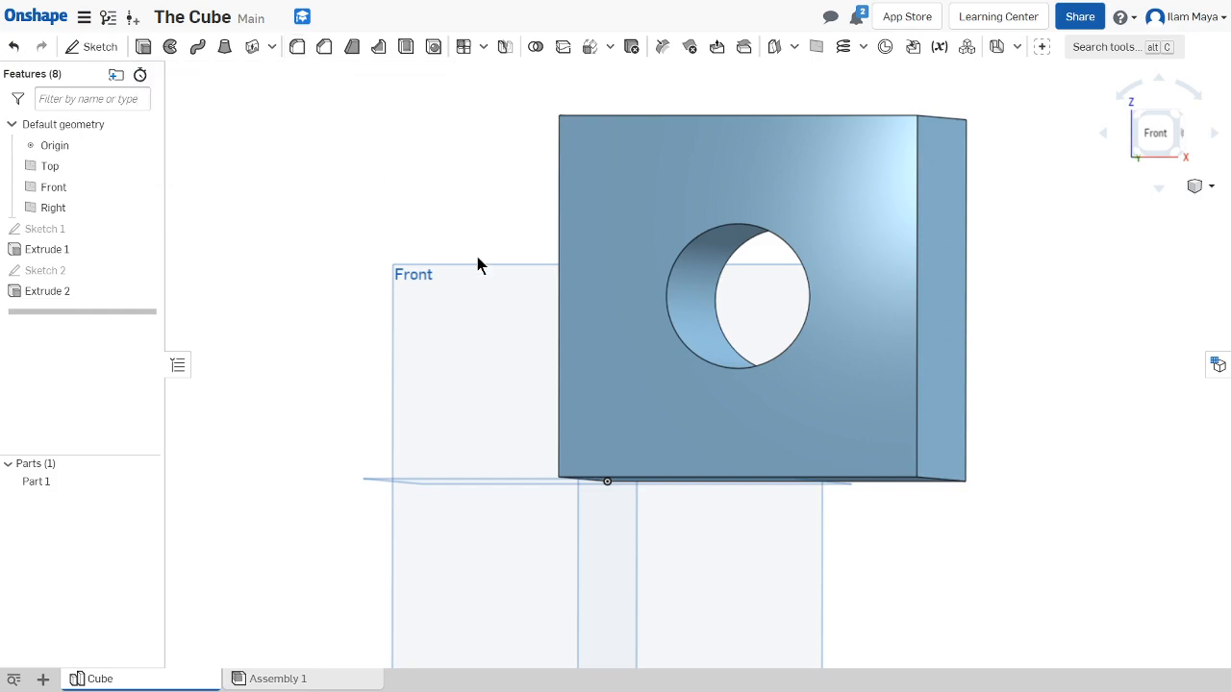
{"action": "middle_click_drag", "start_coordinate": [1006, 371], "coordinate": [990, 384]}
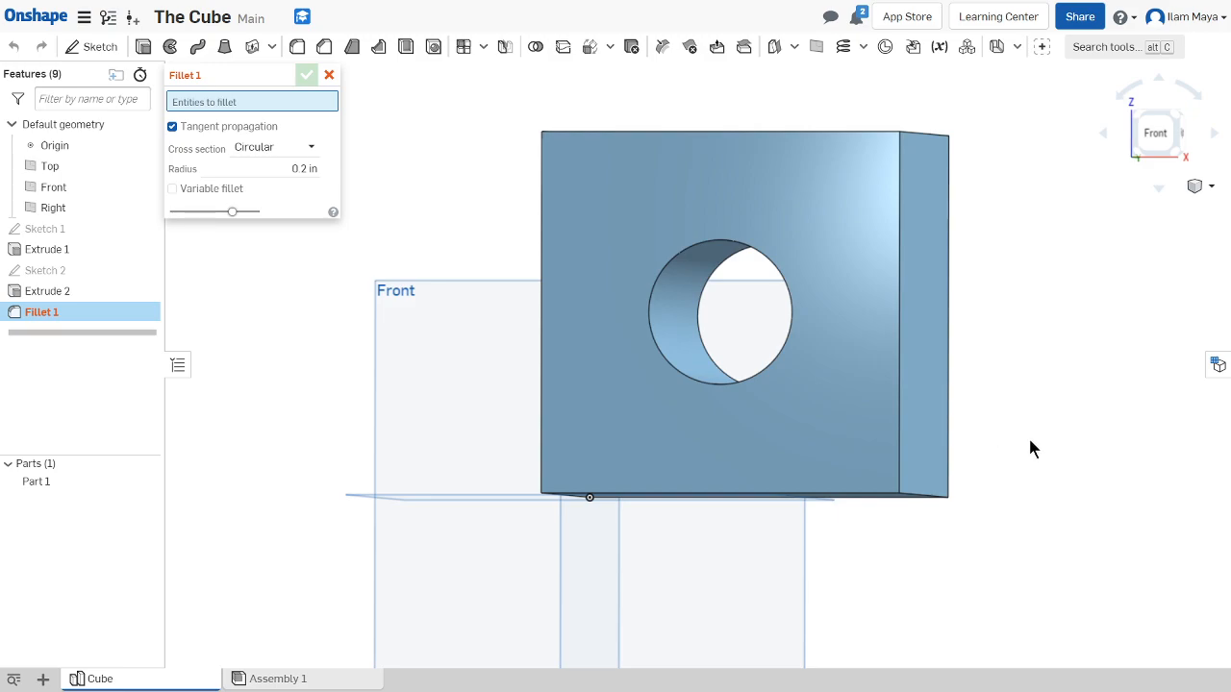
{"action": "left_click", "coordinate": [901, 303]}
{"action": "right_click_drag", "start_coordinate": [964, 491], "coordinate": [886, 411]}
Set the edge fillet's radius to 0.5 in
{"action": "scroll", "coordinate": [887, 412], "scroll_direction": "up", "scroll_amount": 5}
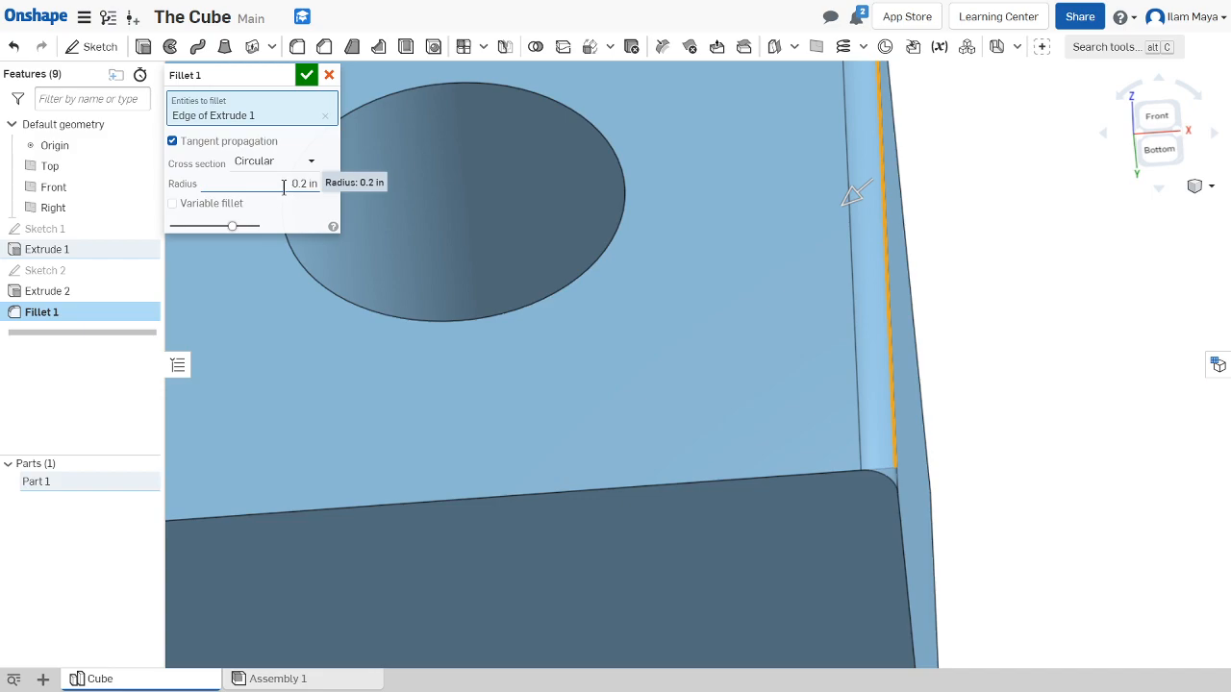
{"action": "mouse_move", "coordinate": [1096, 566]}
{"action": "right_mouse_down"}
{"action": "mouse_move", "coordinate": [1077, 565]}
{"action": "mouse_move", "coordinate": [1080, 553]}
{"action": "right_mouse_up"}
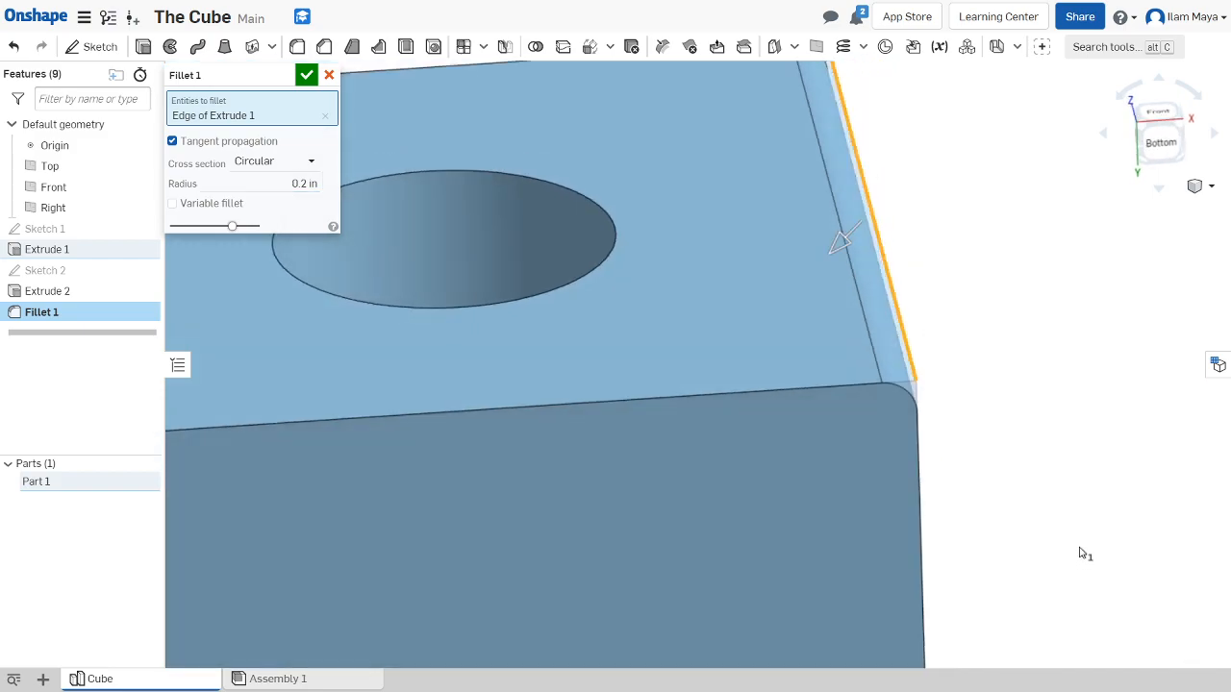
{"action": "scroll", "coordinate": [870, 428], "scroll_direction": "up", "scroll_amount": 3}
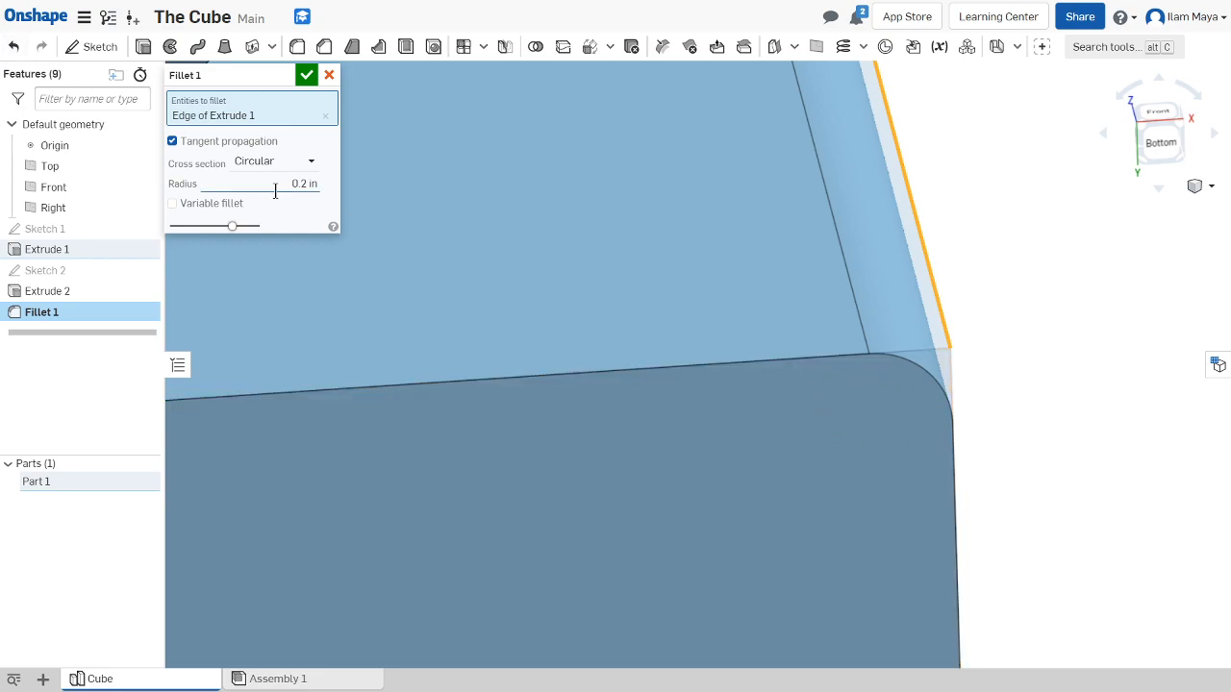
{"action": "left_click", "coordinate": [231, 185]}
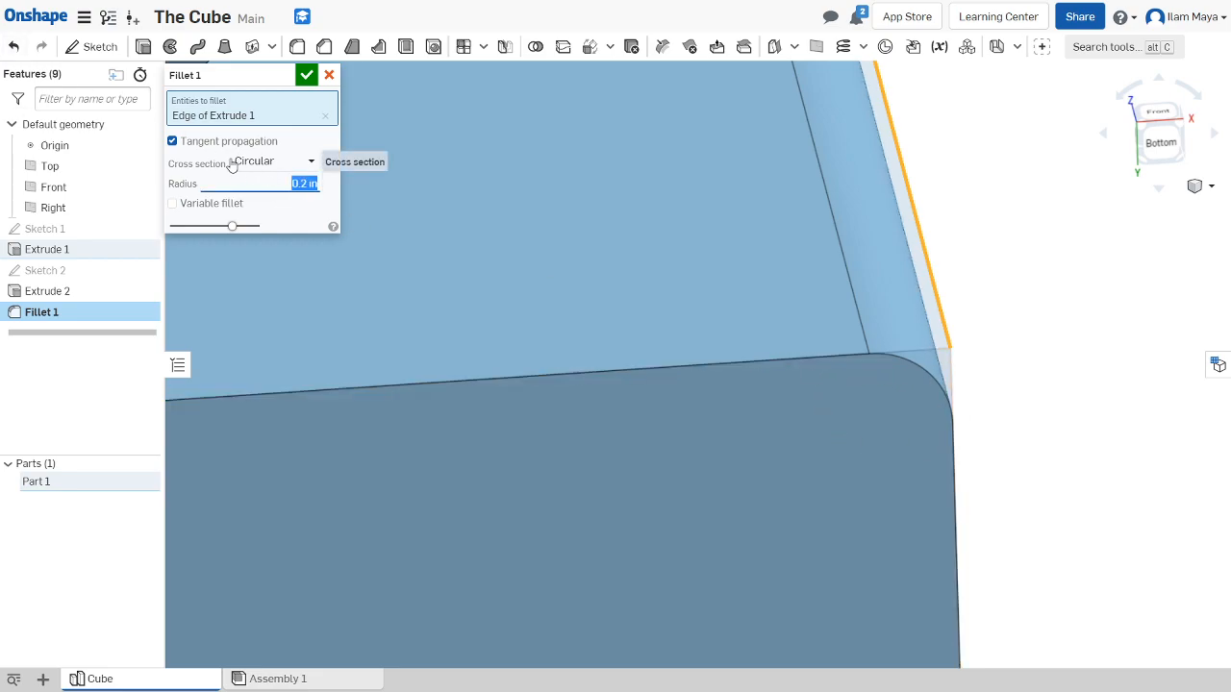
{"action": "type", "text": "0.5"}
{"action": "key", "text": "Return"}
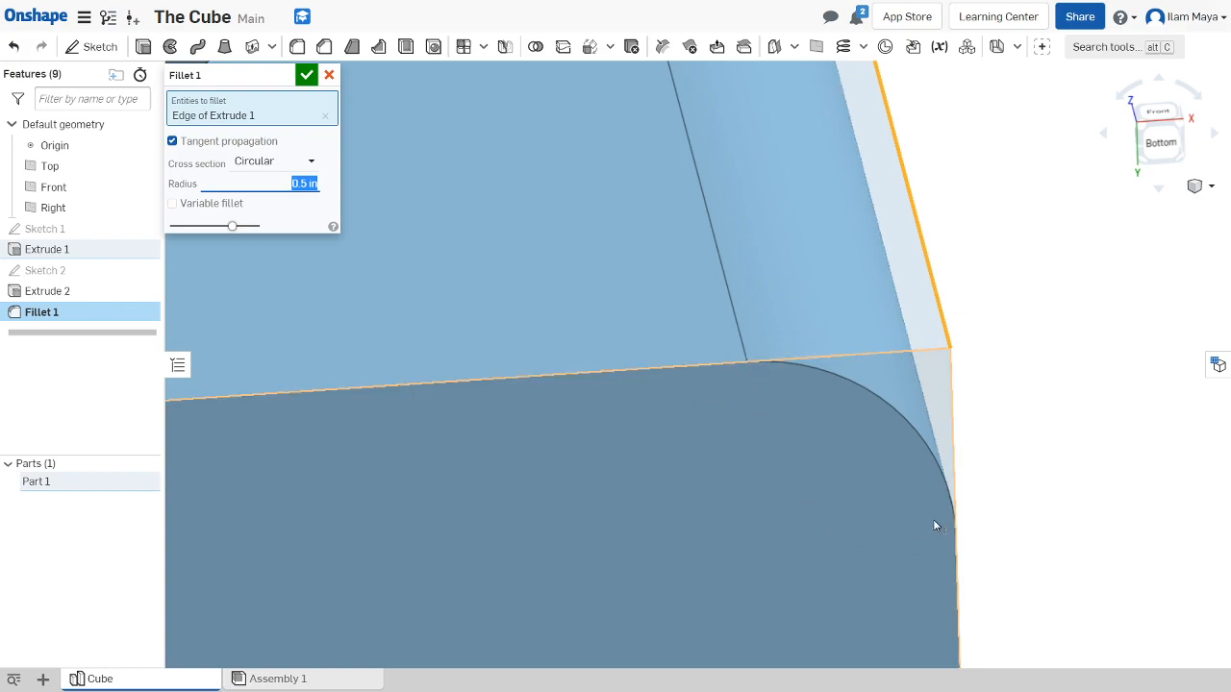
Remove the selected vertical edge from the fillet's entities
{"action": "scroll", "coordinate": [696, 266], "scroll_direction": "down", "scroll_amount": 5}
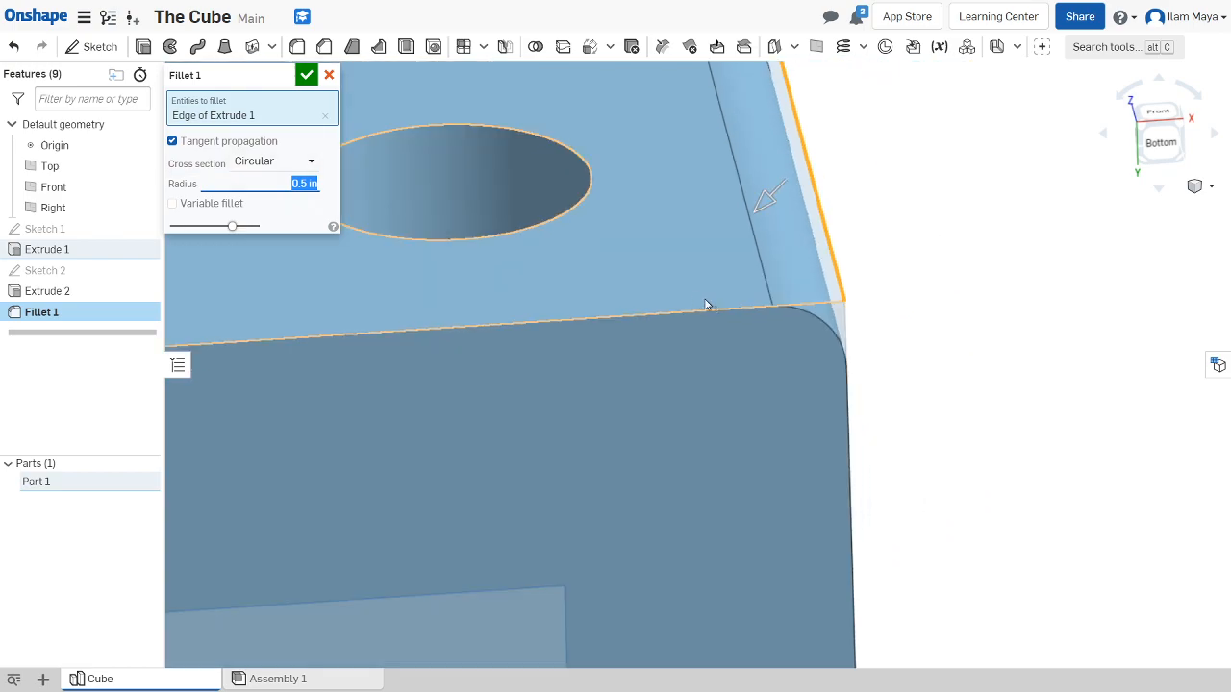
{"action": "middle_click_drag", "start_coordinate": [819, 360], "coordinate": [902, 435]}
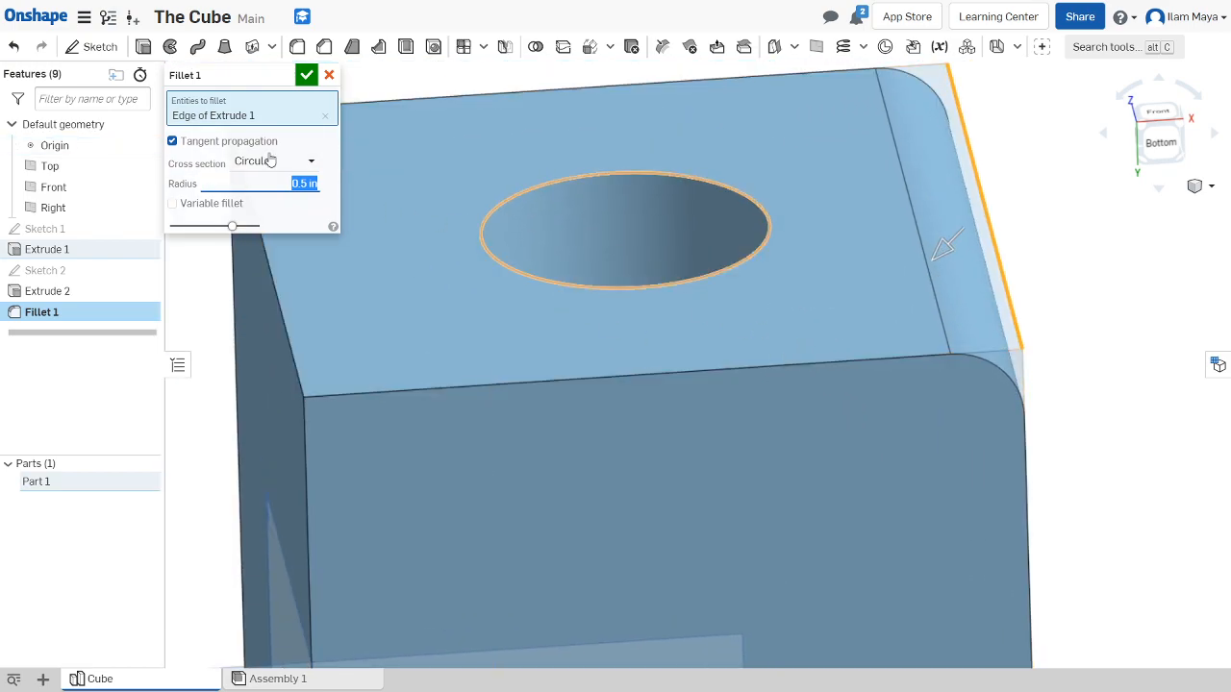
{"action": "left_click", "coordinate": [324, 116]}
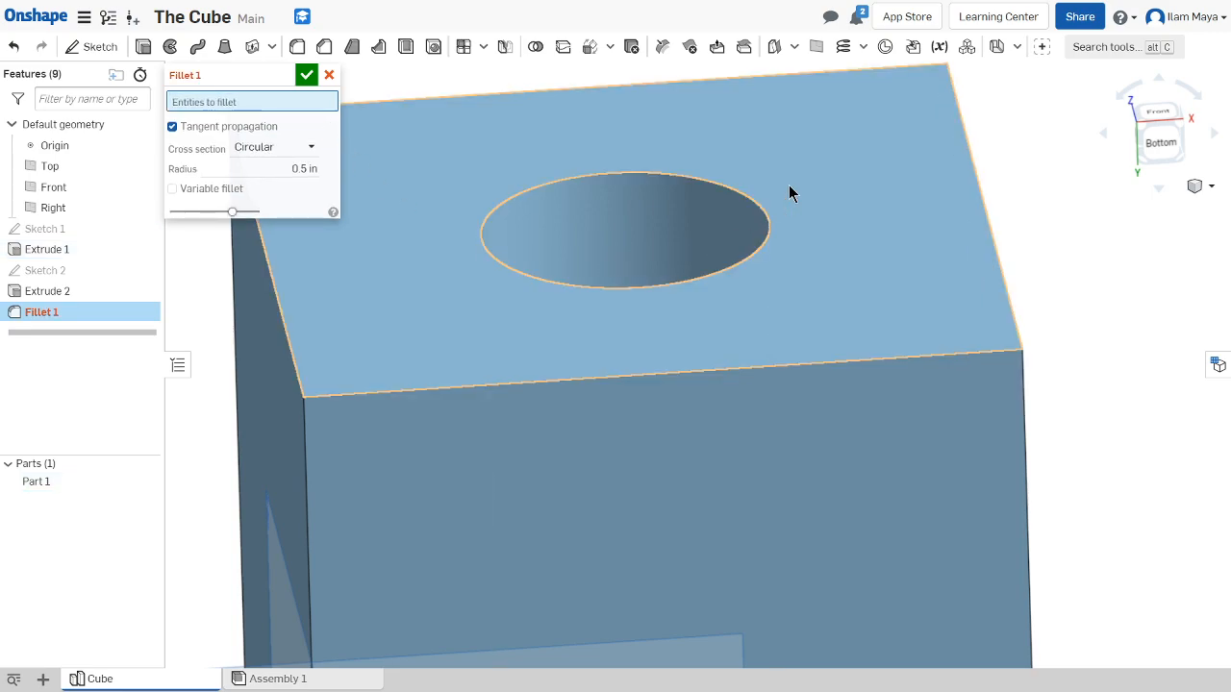
Apply the 0.5 in circular fillet to the cube's front and back faces, including the hole rims, and accept it
{"action": "left_click", "coordinate": [806, 151]}
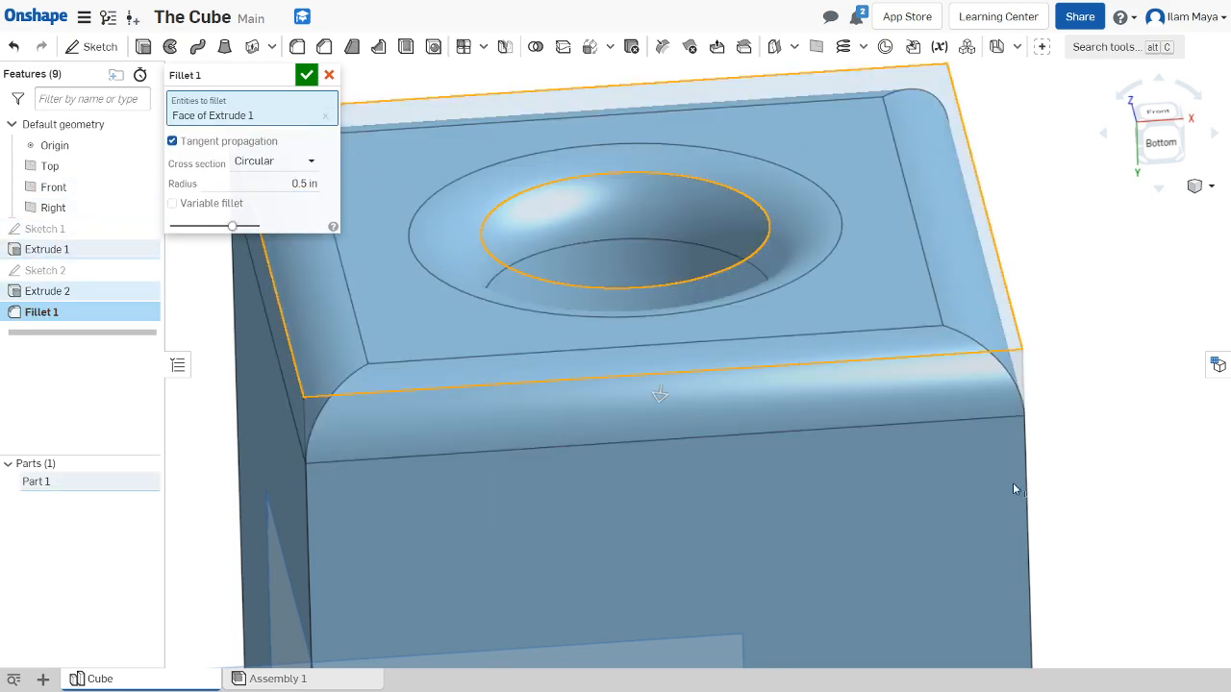
{"action": "right_click_drag", "start_coordinate": [659, 394], "coordinate": [793, 524]}
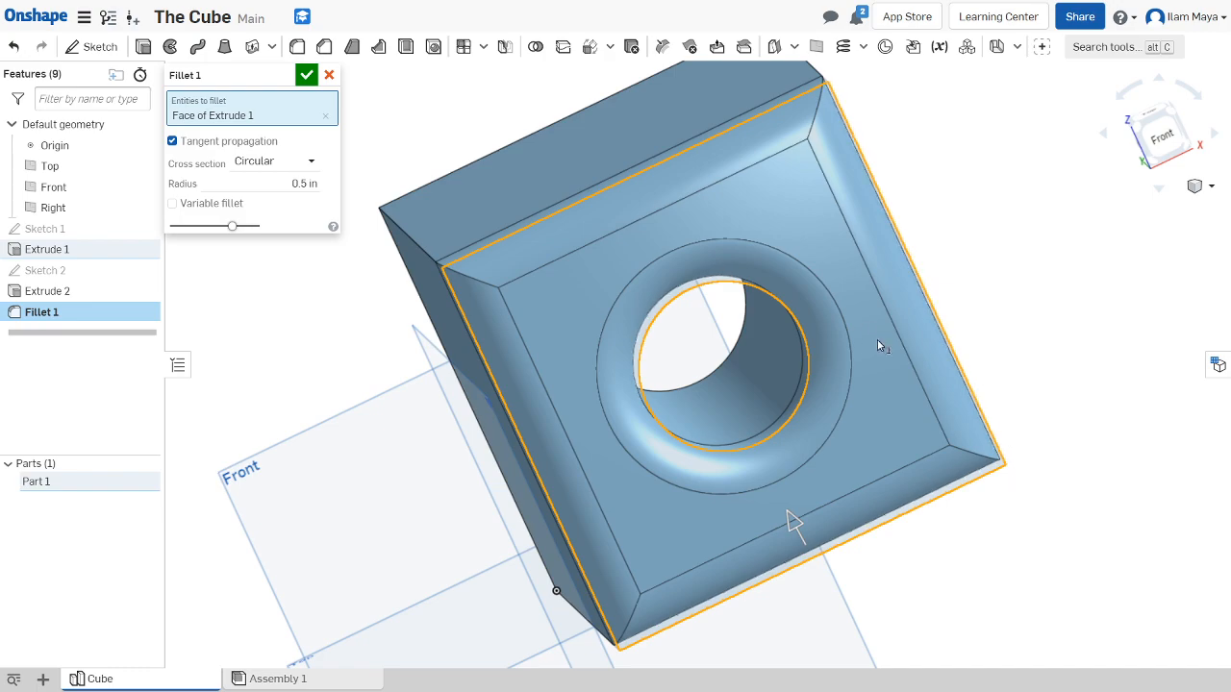
{"action": "right_click_drag", "start_coordinate": [793, 524], "coordinate": [735, 358]}
{"action": "right_click_drag", "start_coordinate": [916, 429], "coordinate": [938, 475]}
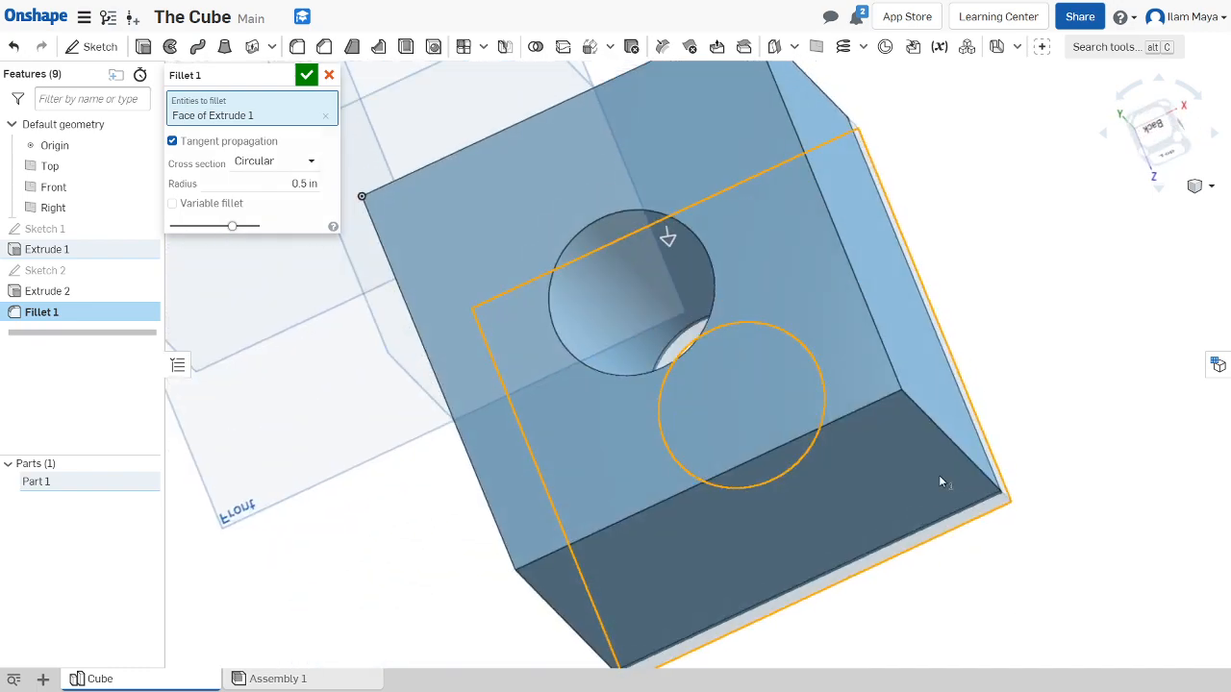
{"action": "left_click", "coordinate": [744, 289]}
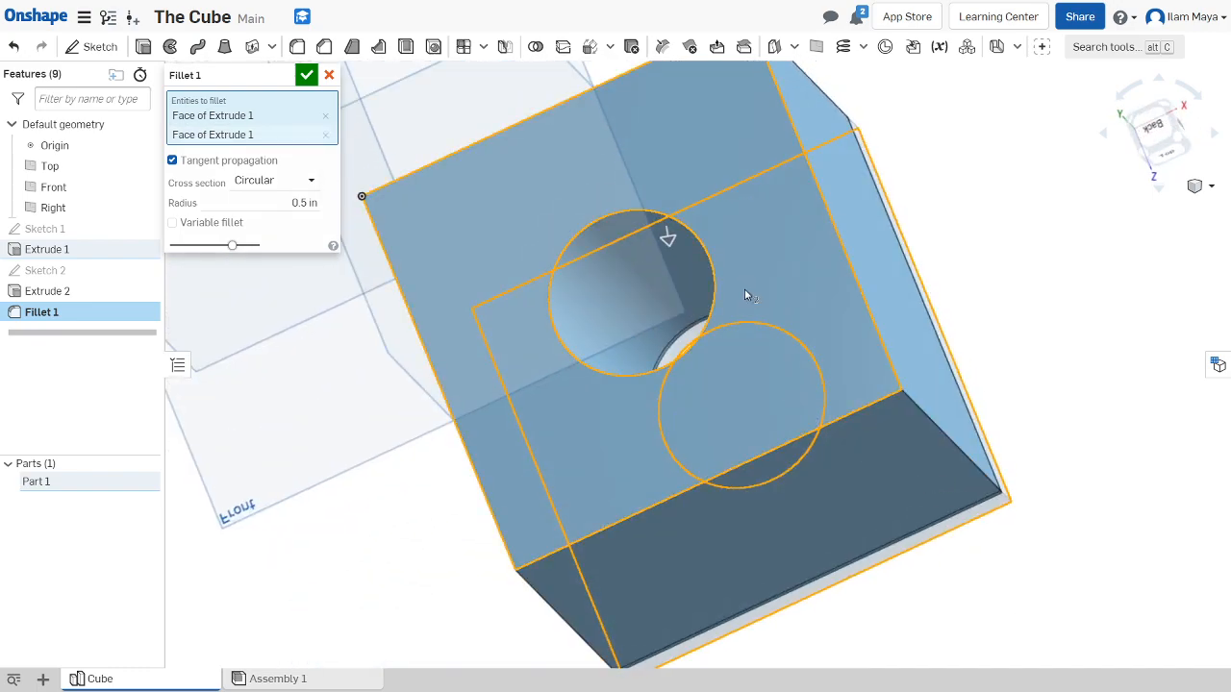
{"action": "left_click", "coordinate": [308, 79]}
Examine the rounded outer edges and hole rim of the filleted cube from the front and at an angle
{"action": "right_click_drag", "start_coordinate": [963, 439], "coordinate": [766, 362]}
{"action": "left_click", "coordinate": [1163, 142]}
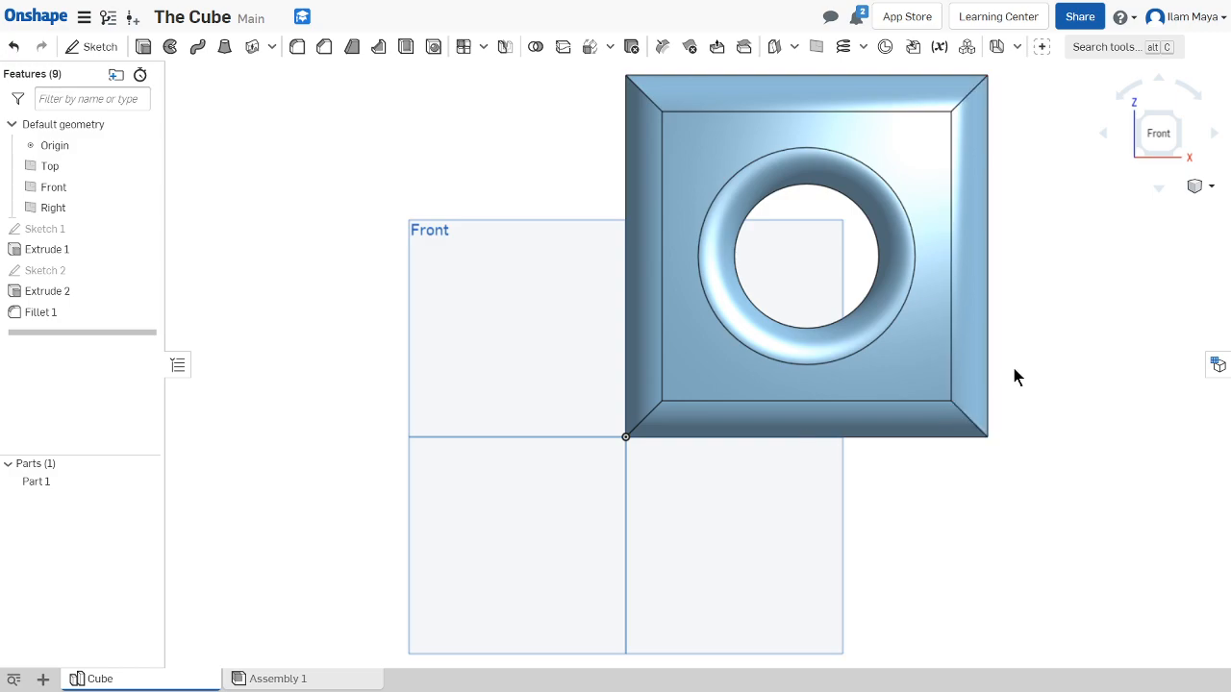
{"action": "right_click_drag", "start_coordinate": [1027, 363], "coordinate": [981, 442]}
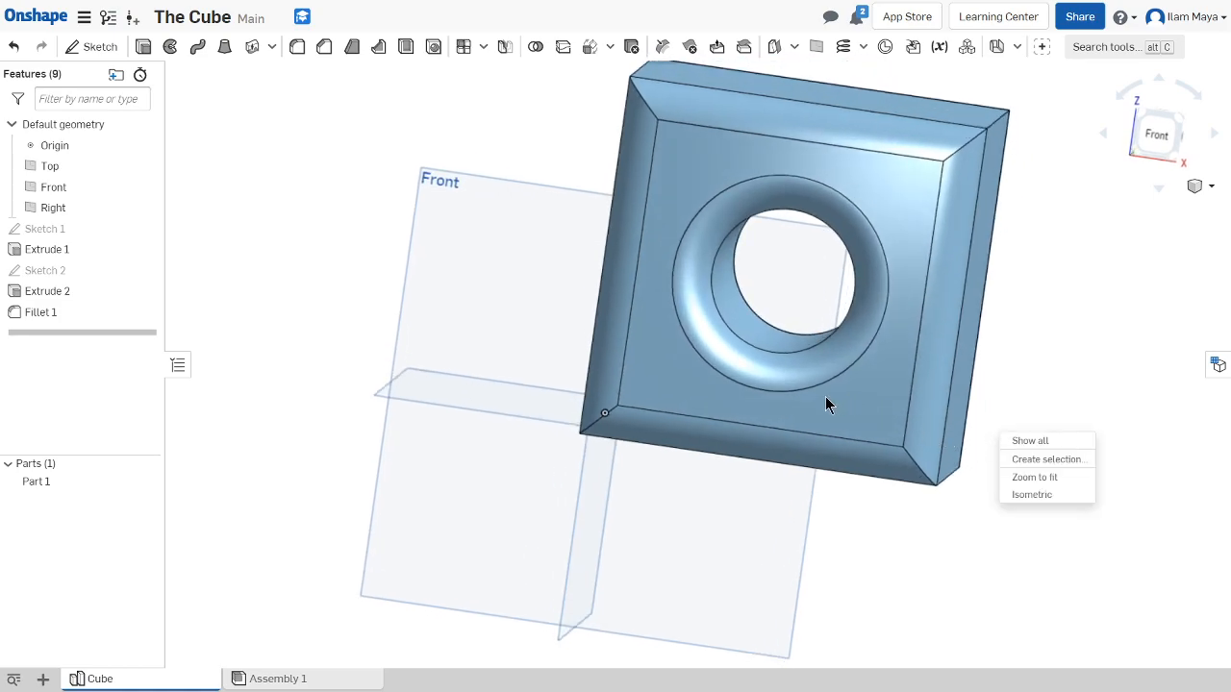
{"action": "left_click", "coordinate": [1053, 342]}
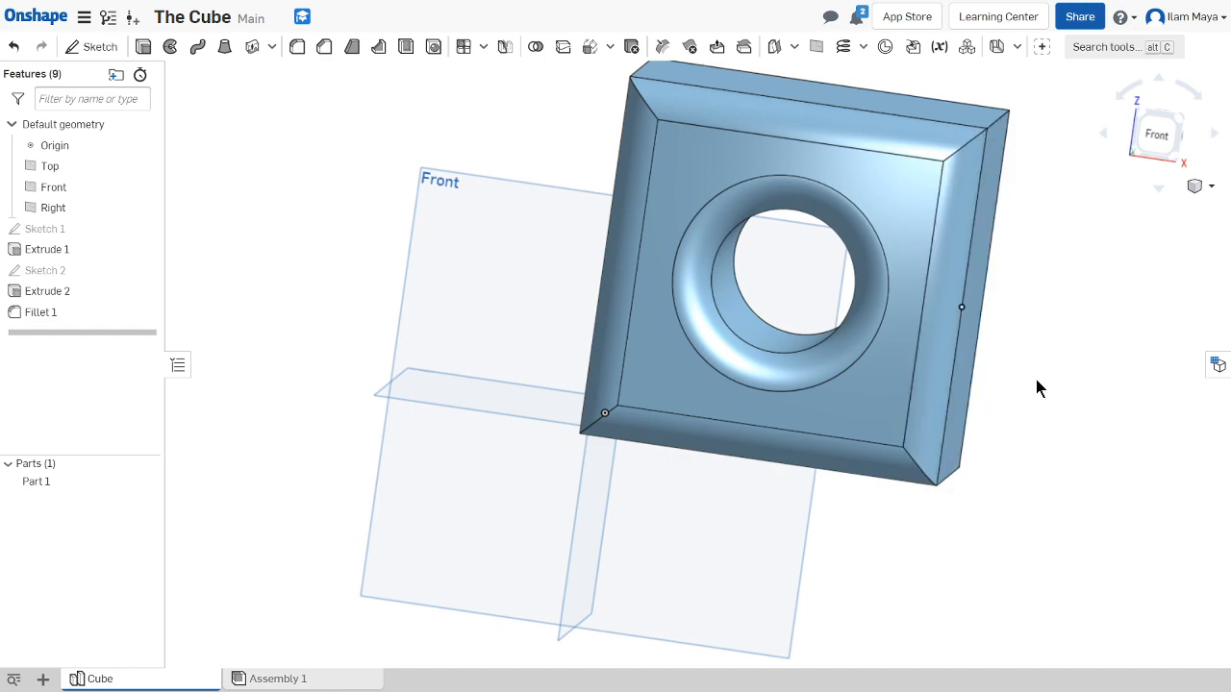
{"action": "scroll", "coordinate": [1042, 387], "scroll_direction": "up", "scroll_amount": 2}
{"action": "middle_click_drag", "start_coordinate": [1042, 392], "coordinate": [1014, 432]}
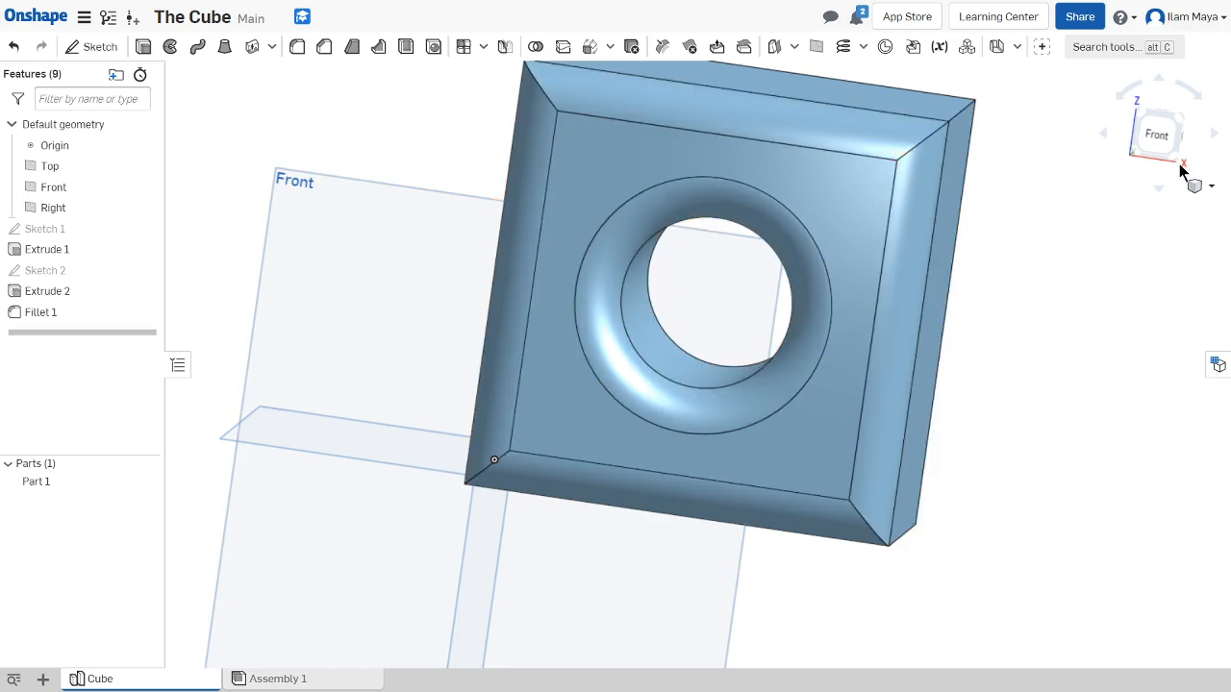
{"action": "left_click", "coordinate": [1157, 134]}
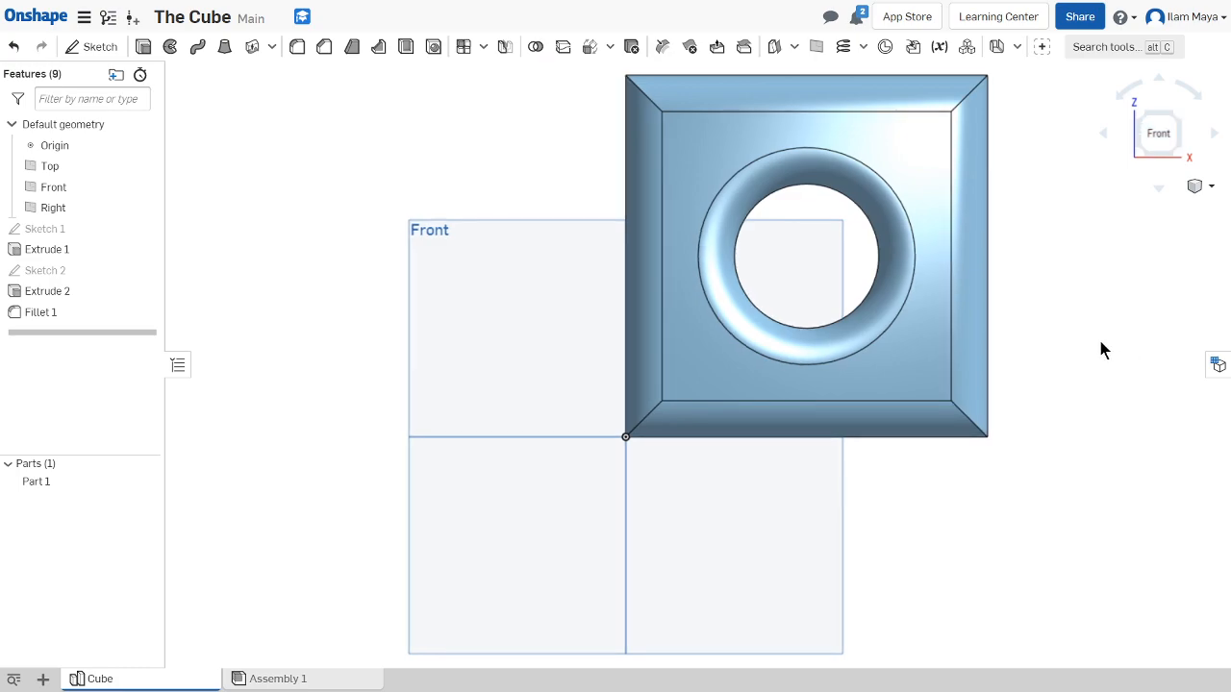
{"action": "middle_click_drag", "start_coordinate": [1102, 343], "coordinate": [1075, 443]}
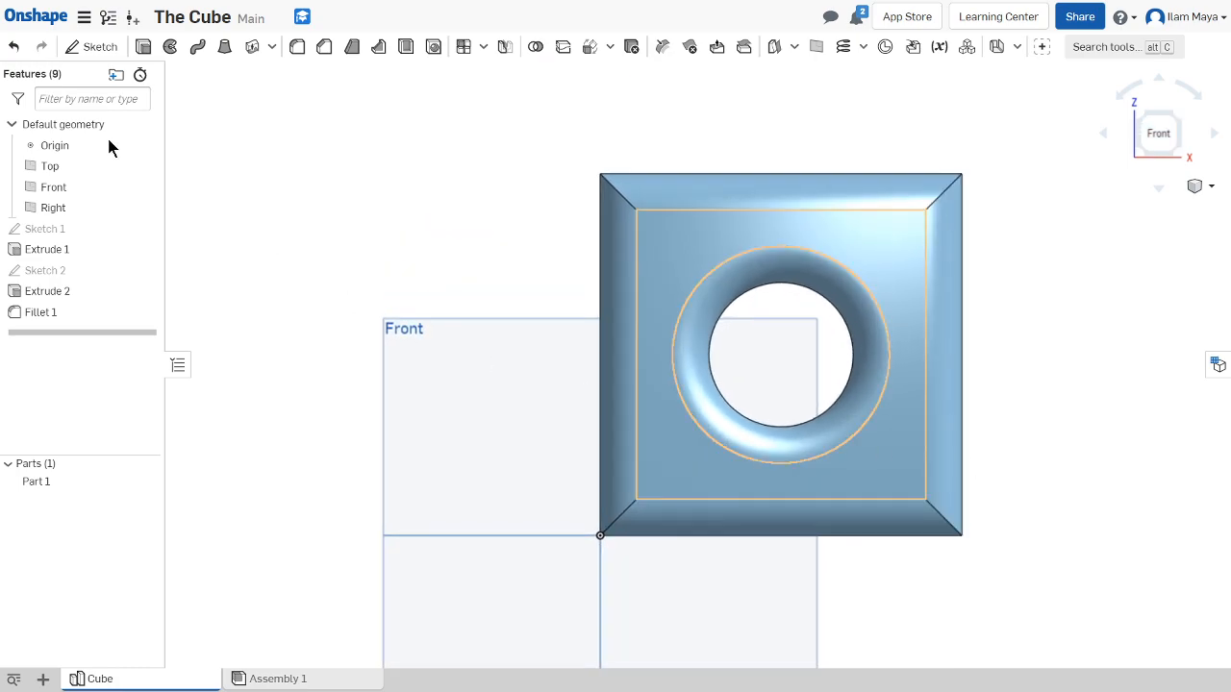
Start an equal distance chamfer on the cube's four outer edges running from front to back
{"action": "left_click", "coordinate": [324, 46]}
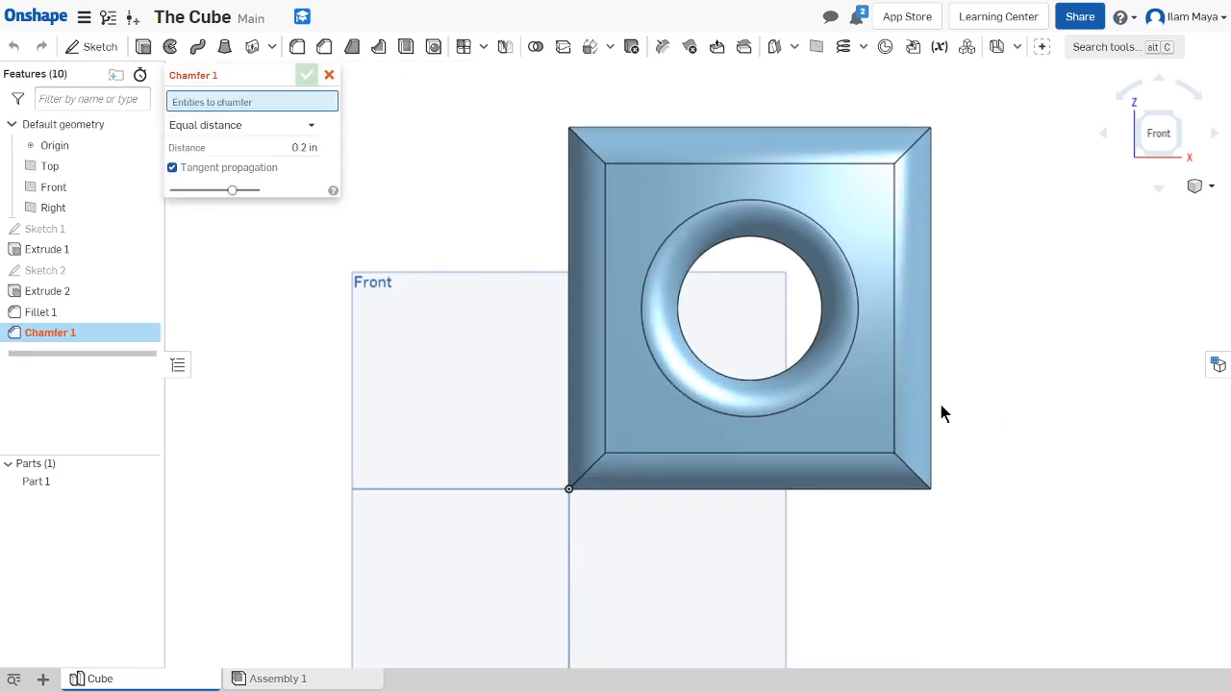
{"action": "right_click_drag", "start_coordinate": [975, 483], "coordinate": [886, 414]}
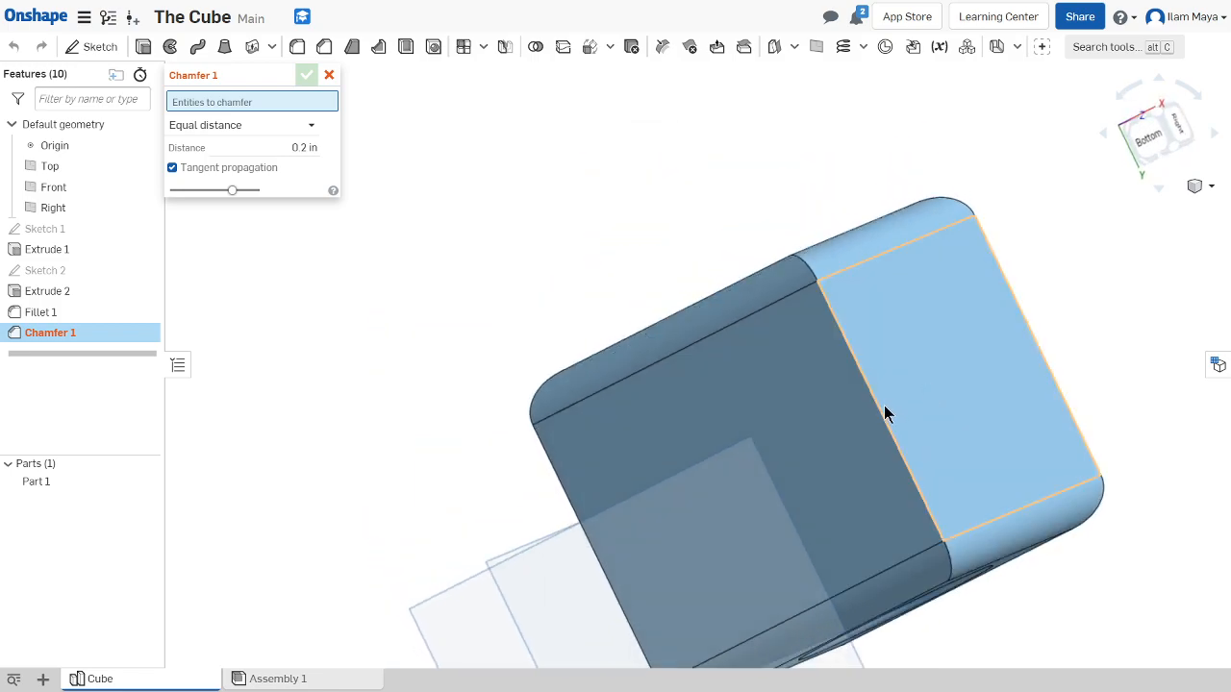
{"action": "left_click", "coordinate": [883, 419]}
{"action": "right_click_drag", "start_coordinate": [1030, 308], "coordinate": [838, 252]}
{"action": "left_click", "coordinate": [981, 358]}
{"action": "left_click", "coordinate": [990, 293]}
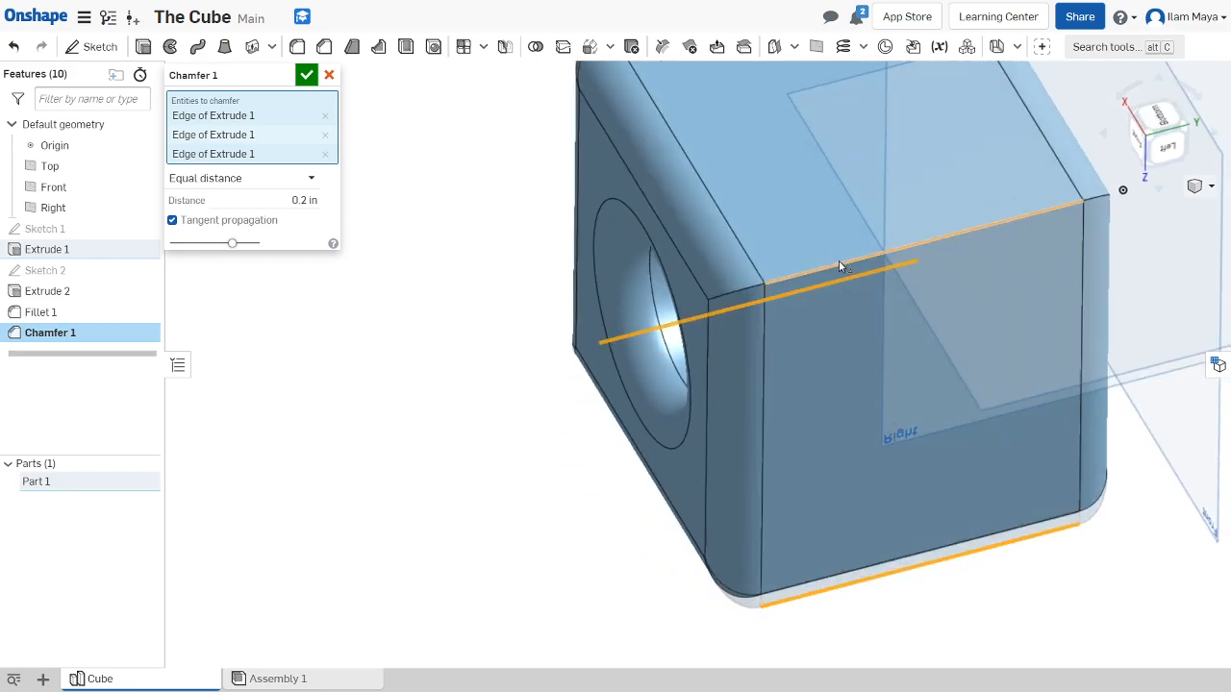
{"action": "left_click", "coordinate": [839, 260]}
{"action": "right_click_drag", "start_coordinate": [848, 415], "coordinate": [577, 366]}
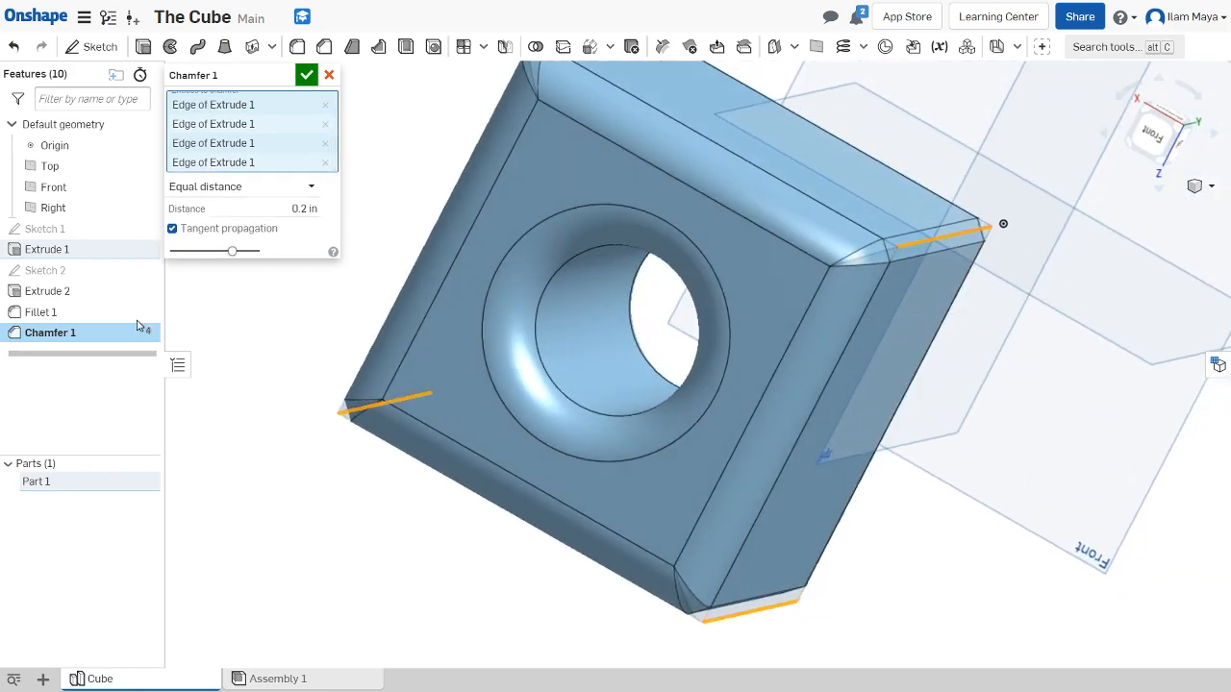
Set the chamfer distance to 0.5 in, check the corners and accept the chamfer
{"action": "left_click", "coordinate": [296, 204]}
{"action": "type", "text": ".5"}
{"action": "key", "text": "Return"}
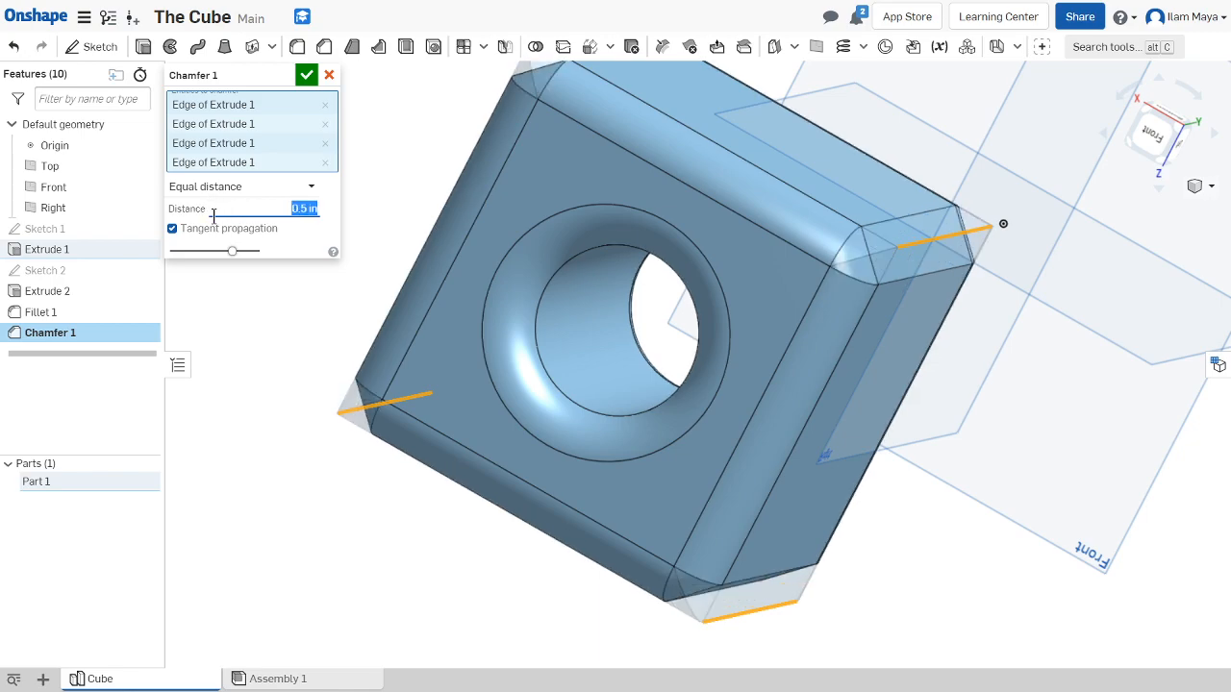
{"action": "scroll", "coordinate": [873, 324], "scroll_direction": "up", "scroll_amount": 5}
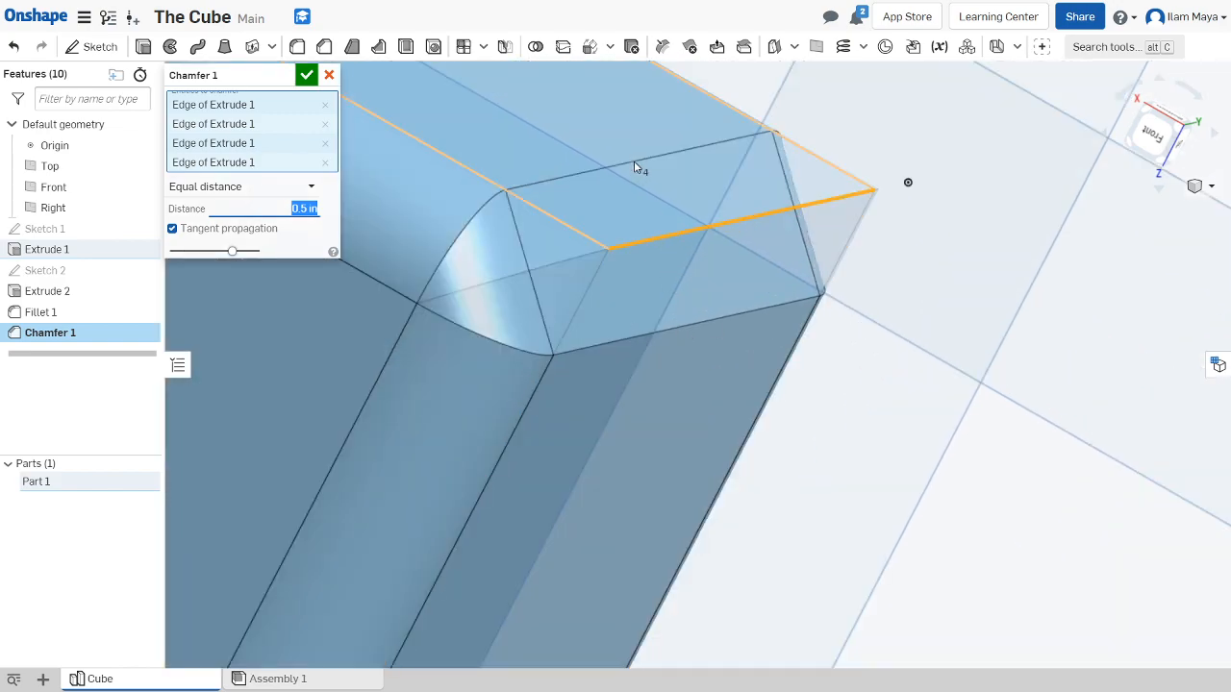
{"action": "scroll", "coordinate": [708, 286], "scroll_direction": "down", "scroll_amount": 4}
{"action": "right_click_drag", "start_coordinate": [784, 317], "coordinate": [827, 327]}
{"action": "middle_click_drag", "start_coordinate": [831, 317], "coordinate": [1020, 296]}
{"action": "left_click", "coordinate": [1157, 133]}
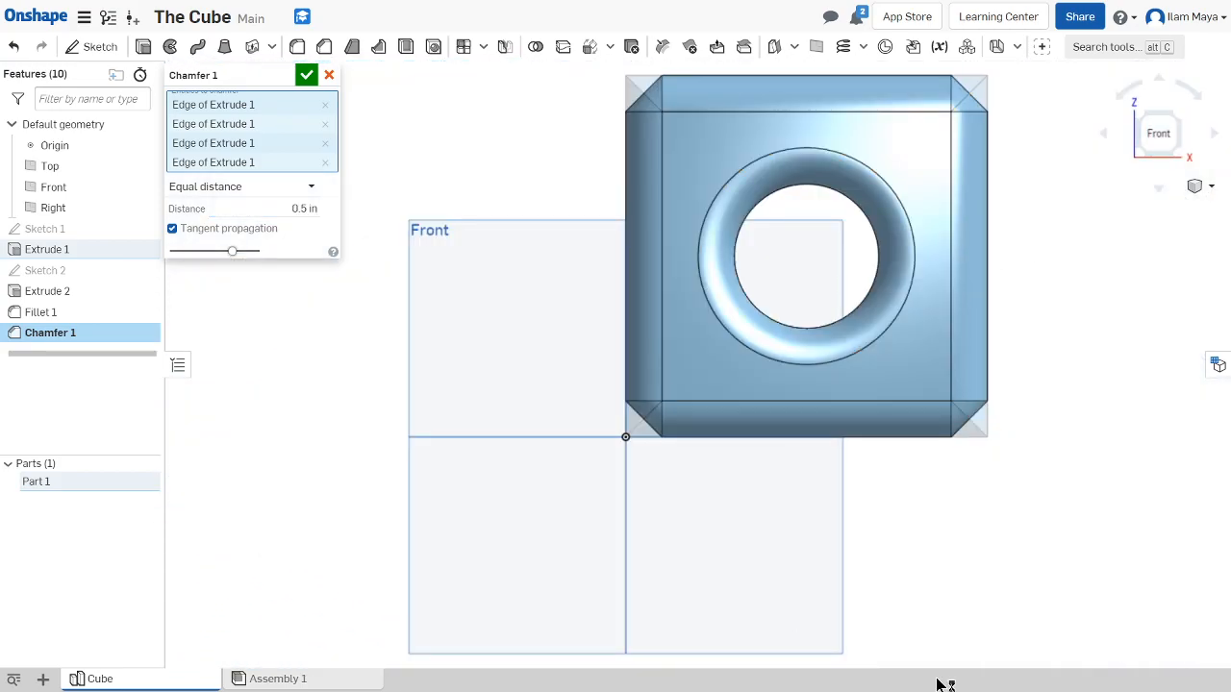
{"action": "left_click", "coordinate": [305, 75]}
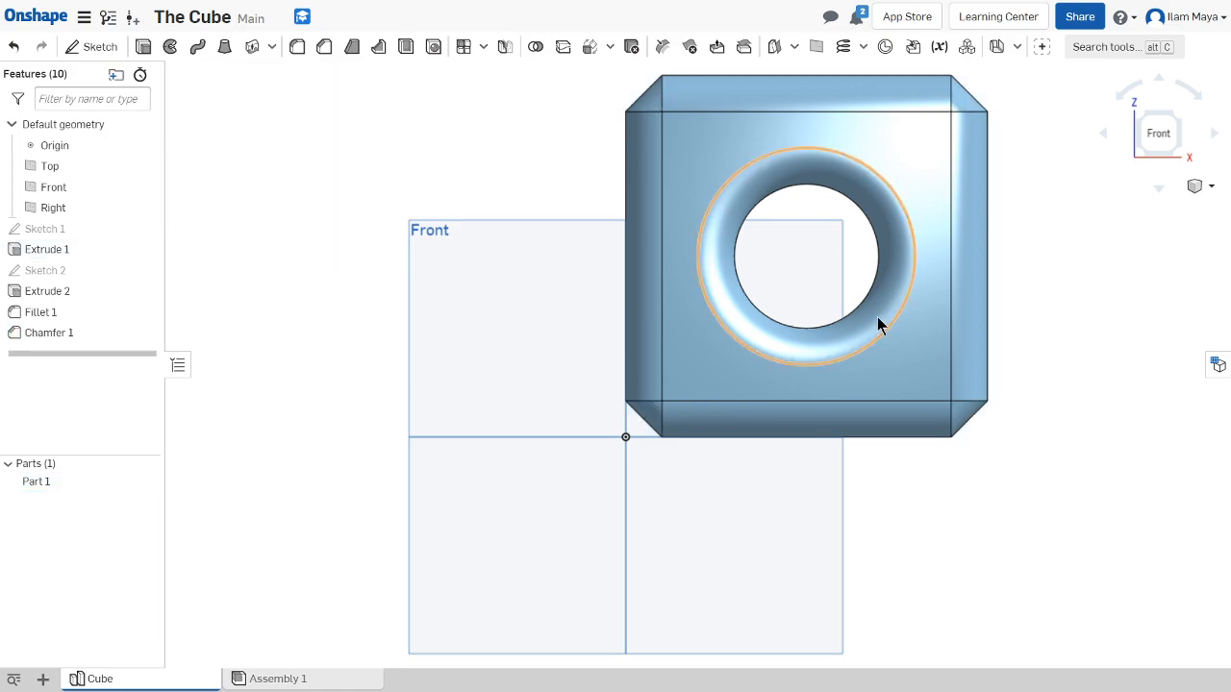
Open the appearance settings of Part 1
{"action": "mouse_move", "coordinate": [984, 263]}
{"action": "right_mouse_down"}
{"action": "mouse_move", "coordinate": [948, 270]}
{"action": "mouse_move", "coordinate": [1184, 344]}
{"action": "mouse_move", "coordinate": [1113, 381]}
{"action": "mouse_move", "coordinate": [1041, 394]}
{"action": "mouse_move", "coordinate": [950, 387]}
{"action": "mouse_move", "coordinate": [662, 415]}
{"action": "mouse_move", "coordinate": [462, 384]}
{"action": "right_mouse_up"}
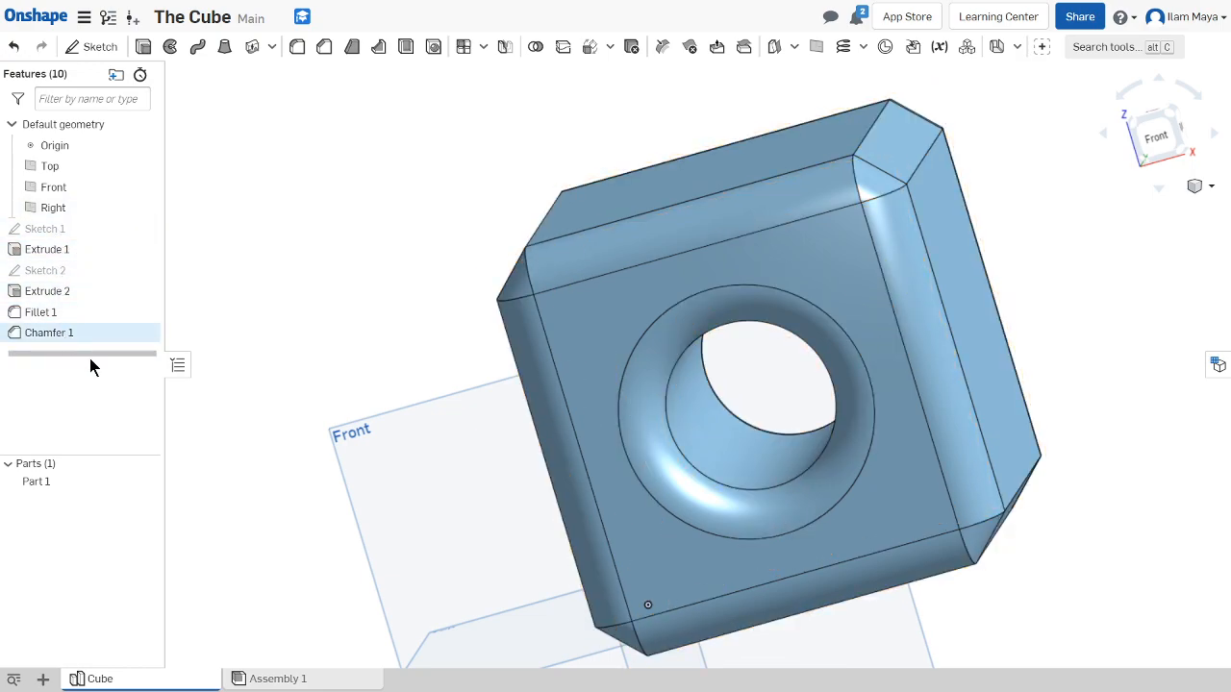
{"action": "left_click", "coordinate": [1169, 137]}
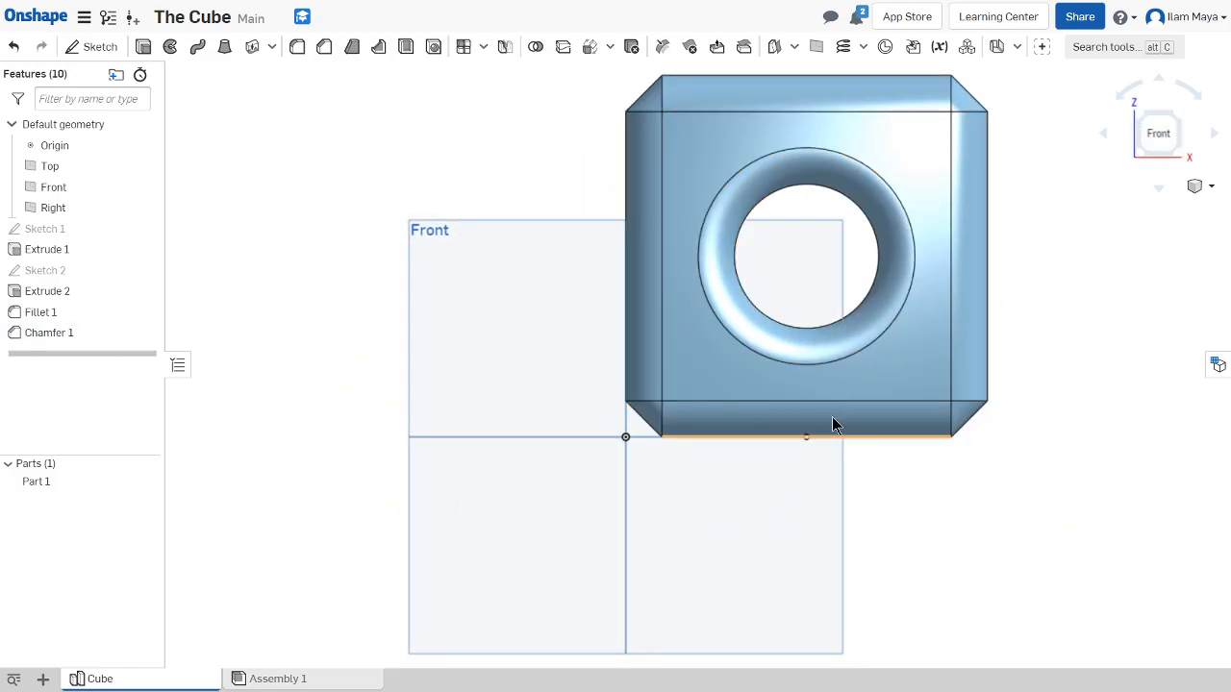
{"action": "right_click", "coordinate": [58, 488]}
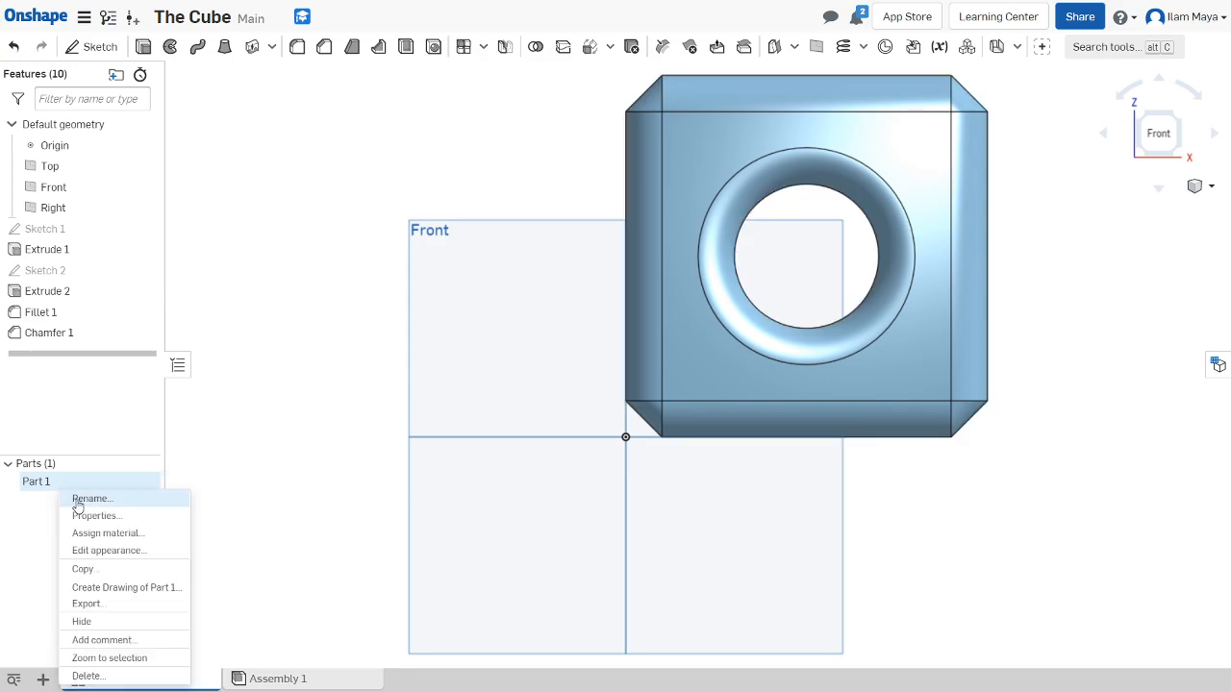
{"action": "left_click", "coordinate": [91, 553]}
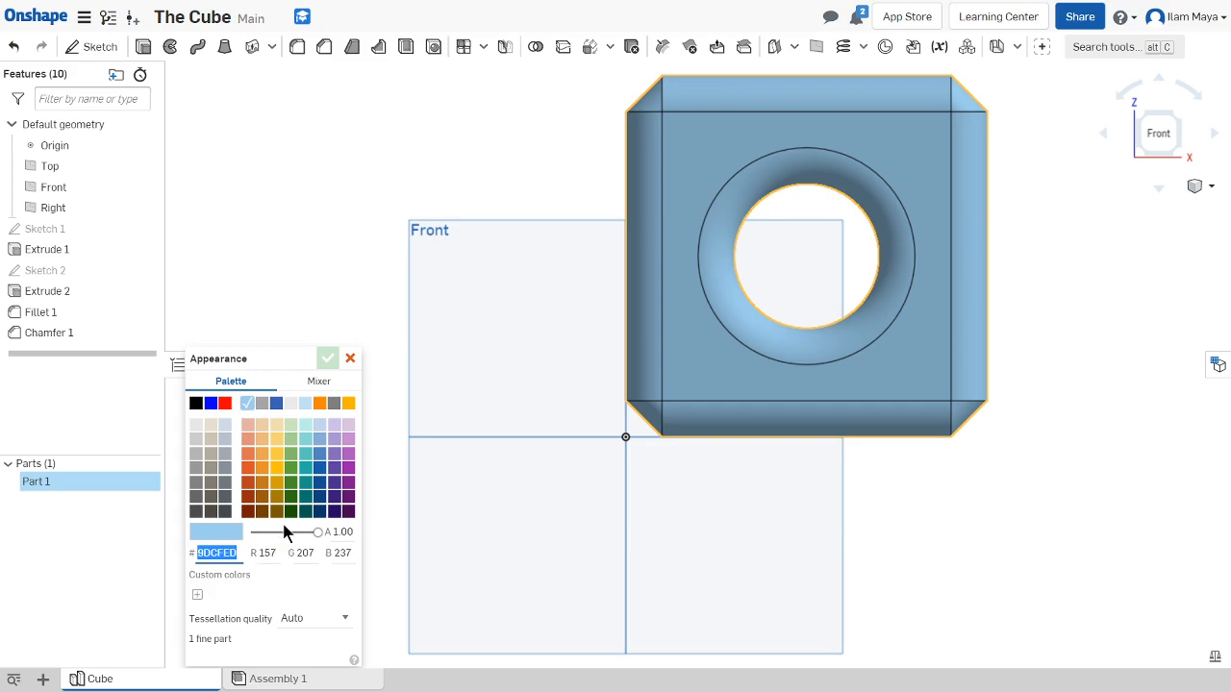
Try several palette colours on the part, including brown 995A0E, dark purple 371B7A and dark yellow D29F09
{"action": "left_click", "coordinate": [304, 494]}
{"action": "left_click", "coordinate": [262, 497]}
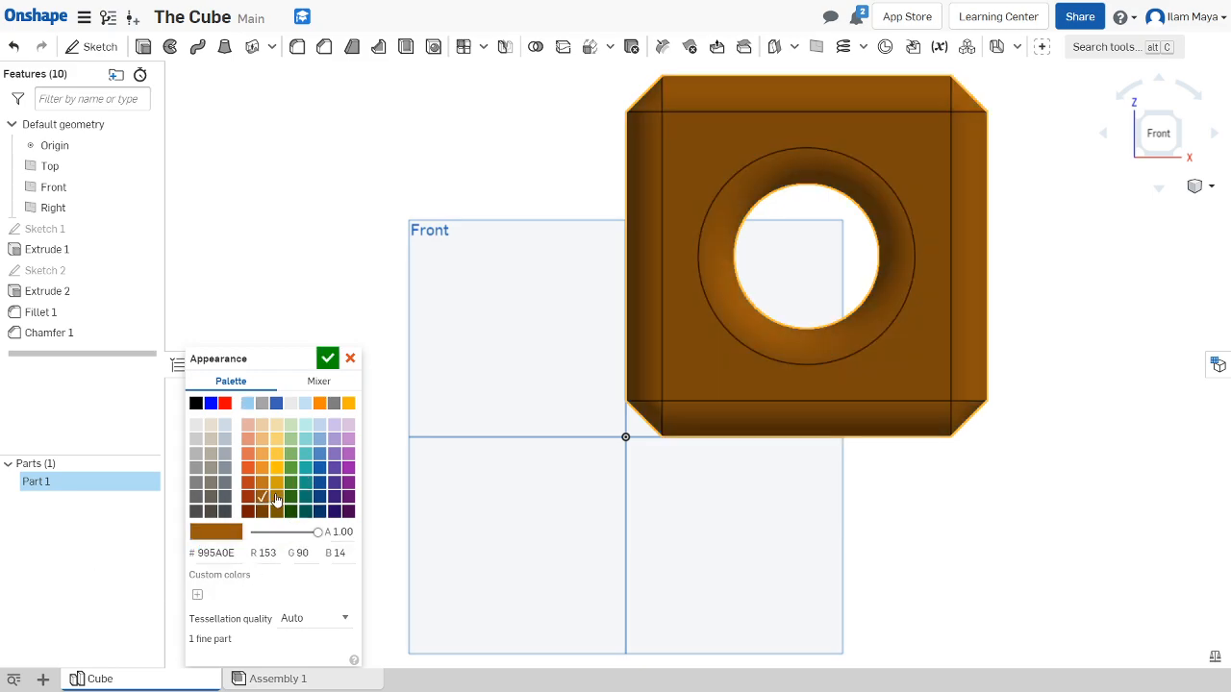
{"action": "left_click", "coordinate": [277, 481]}
{"action": "left_click", "coordinate": [334, 496]}
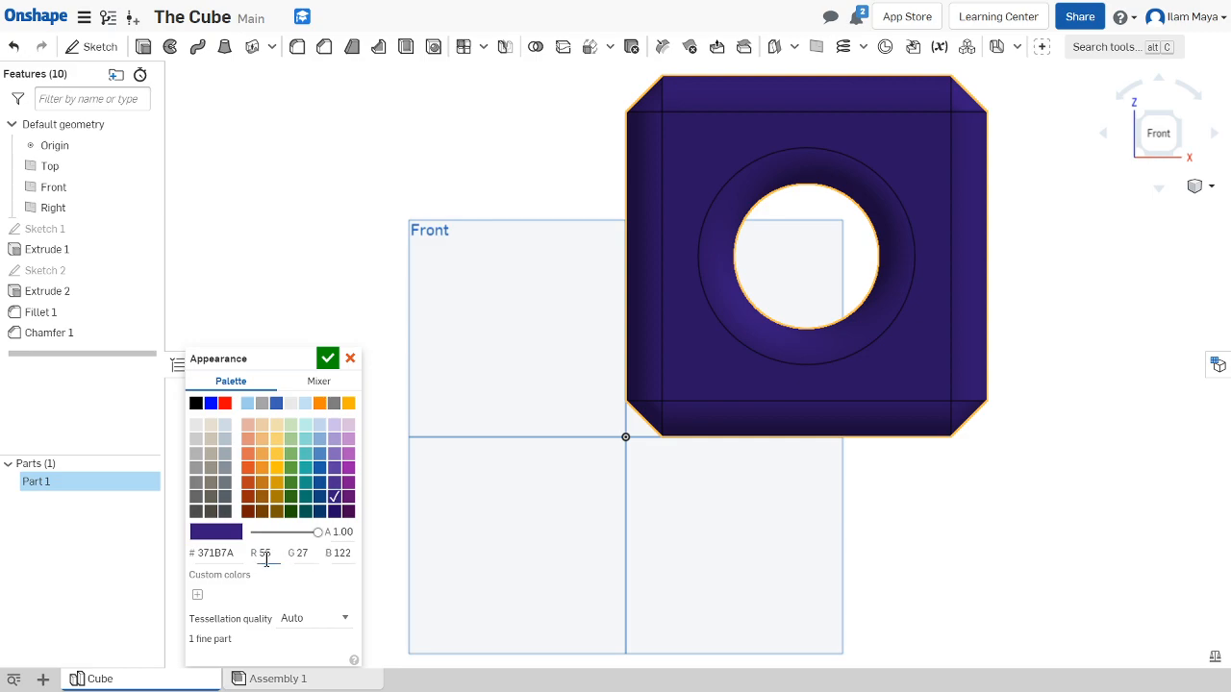
{"action": "left_click", "coordinate": [277, 482]}
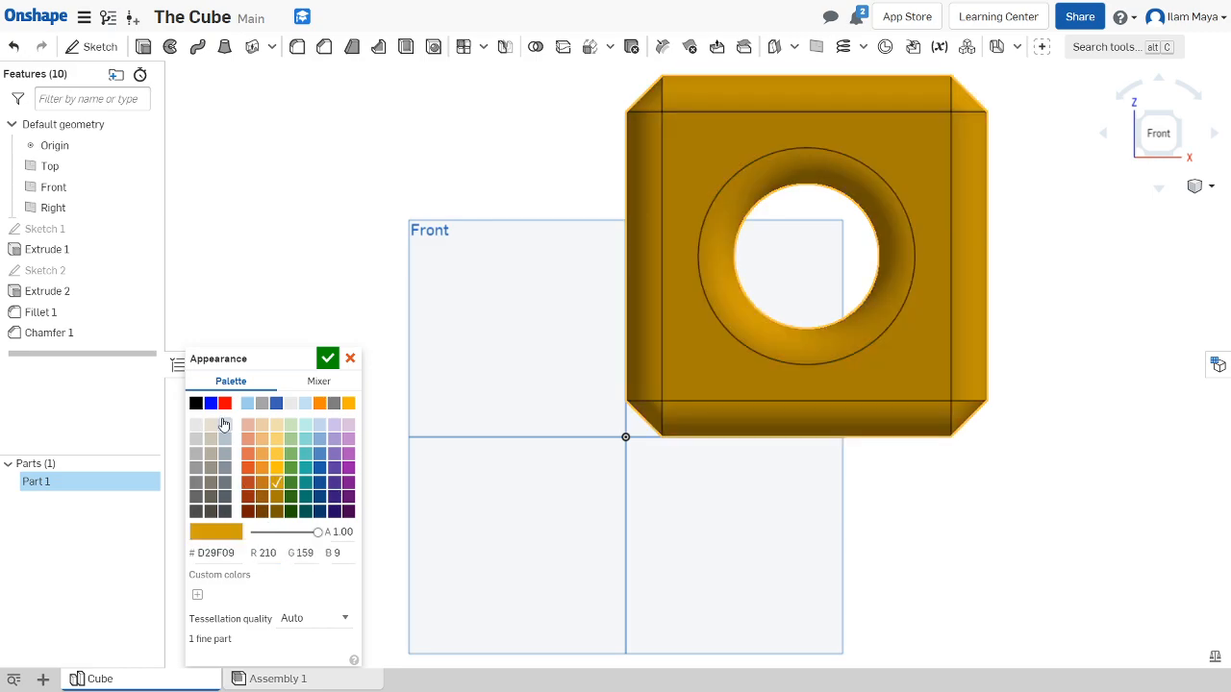
Set the part's colour to red FF0000 with an opacity of 0.5 and accept the appearance
{"action": "left_click", "coordinate": [225, 403]}
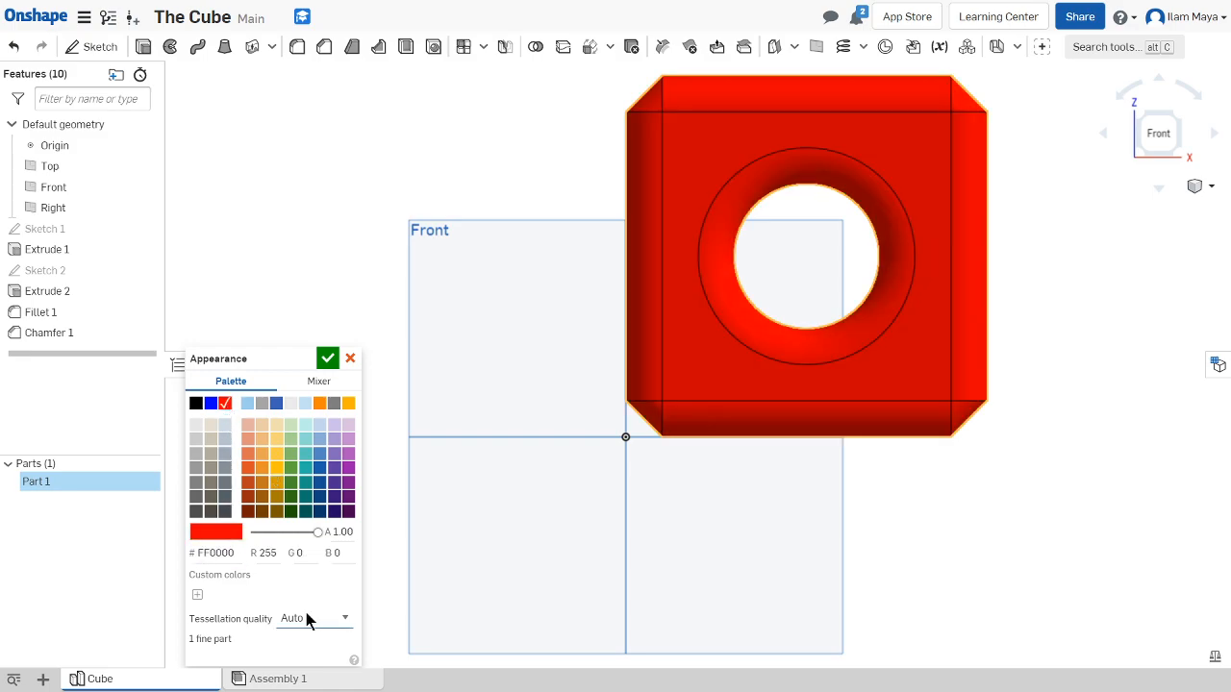
{"action": "left_click", "coordinate": [336, 534]}
{"action": "type", "text": "0.5"}
{"action": "key", "text": "Return"}
Examine the translucent cube and its through hole from several angles, including the front and an isometric view
{"action": "right_click_drag", "start_coordinate": [834, 408], "coordinate": [703, 424]}
{"action": "right_click_drag", "start_coordinate": [856, 397], "coordinate": [706, 548]}
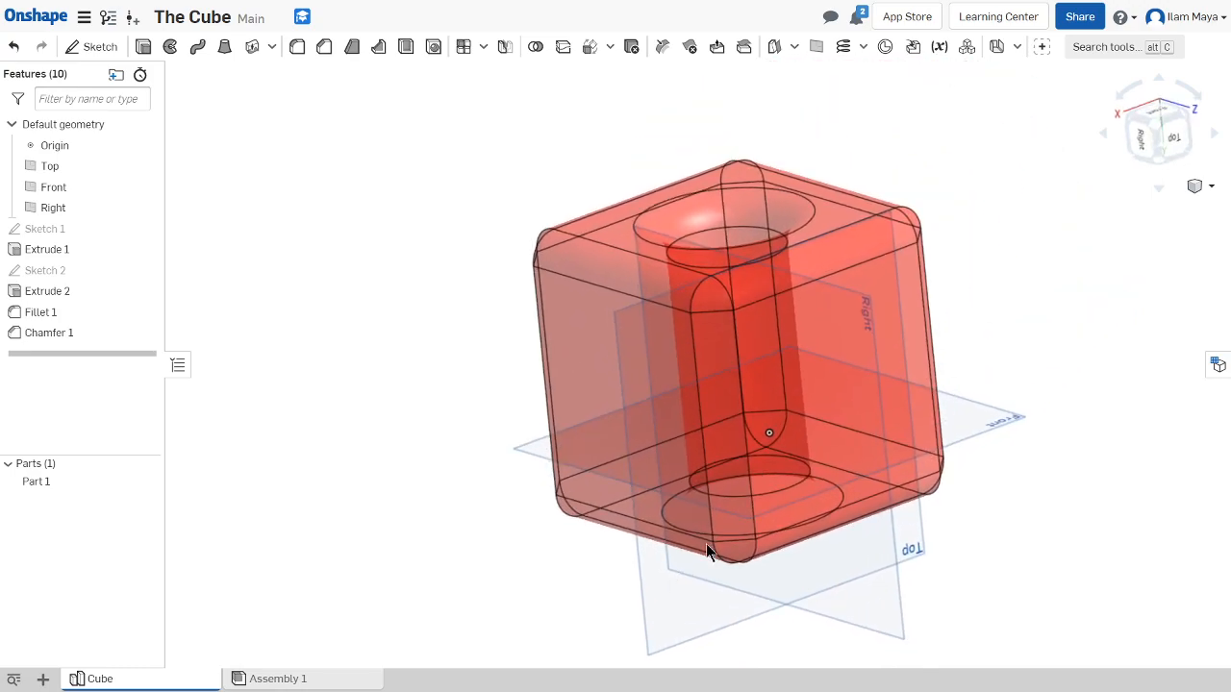
{"action": "scroll", "coordinate": [809, 511], "scroll_direction": "up", "scroll_amount": 2}
{"action": "scroll", "coordinate": [808, 503], "scroll_direction": "down", "scroll_amount": 2}
{"action": "scroll", "coordinate": [790, 433], "scroll_direction": "down", "scroll_amount": 1}
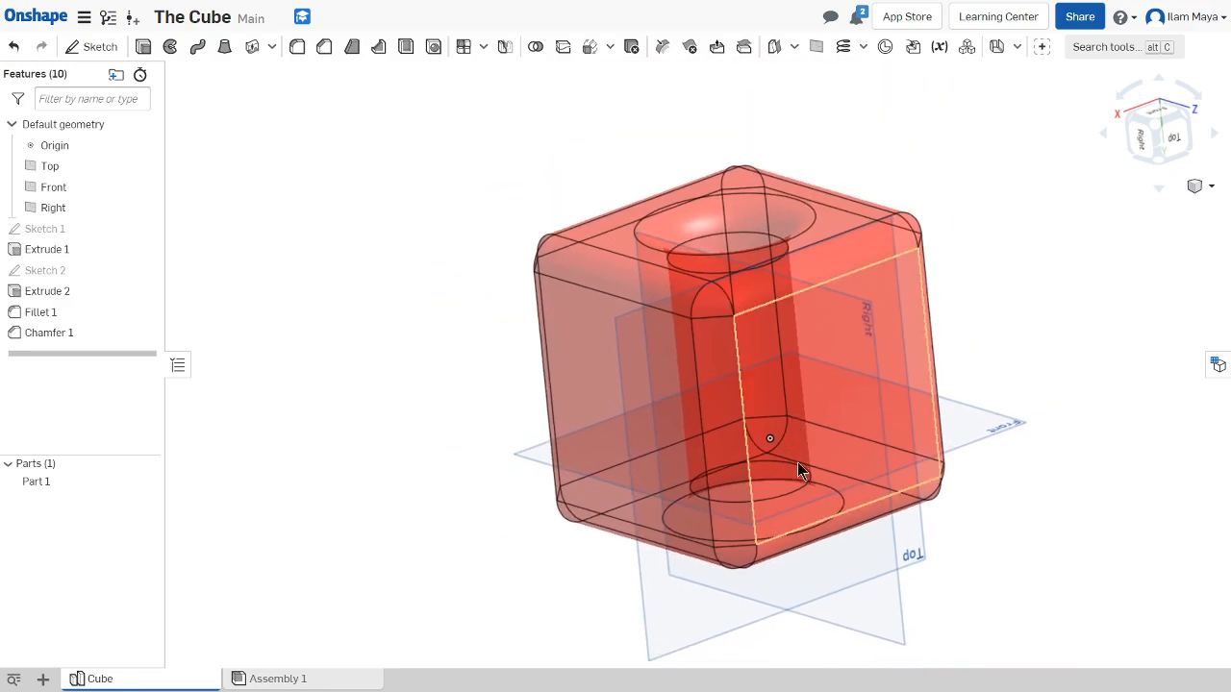
{"action": "key", "text": "n"}
{"action": "right_click_drag", "start_coordinate": [779, 461], "coordinate": [1050, 273]}
{"action": "left_click", "coordinate": [1153, 154]}
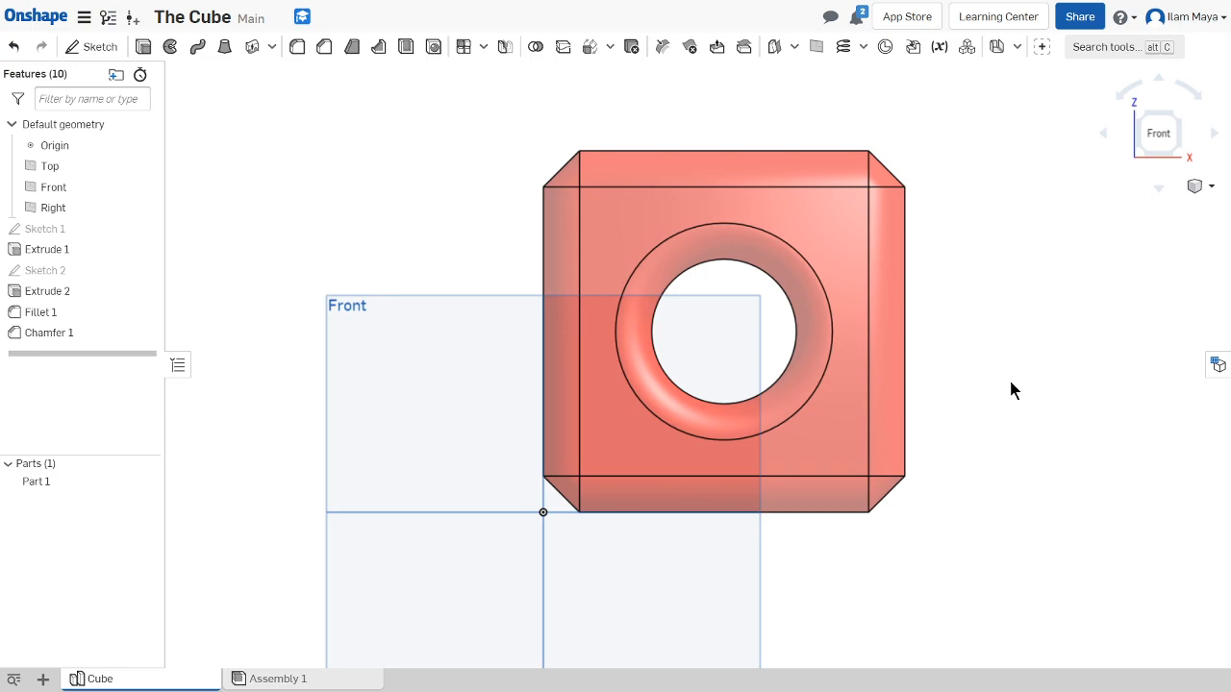
{"action": "scroll", "coordinate": [1014, 366], "scroll_direction": "down", "scroll_amount": 3}
{"action": "middle_click_drag", "start_coordinate": [1016, 345], "coordinate": [984, 373]}
{"action": "right_click_drag", "start_coordinate": [983, 373], "coordinate": [969, 404]}
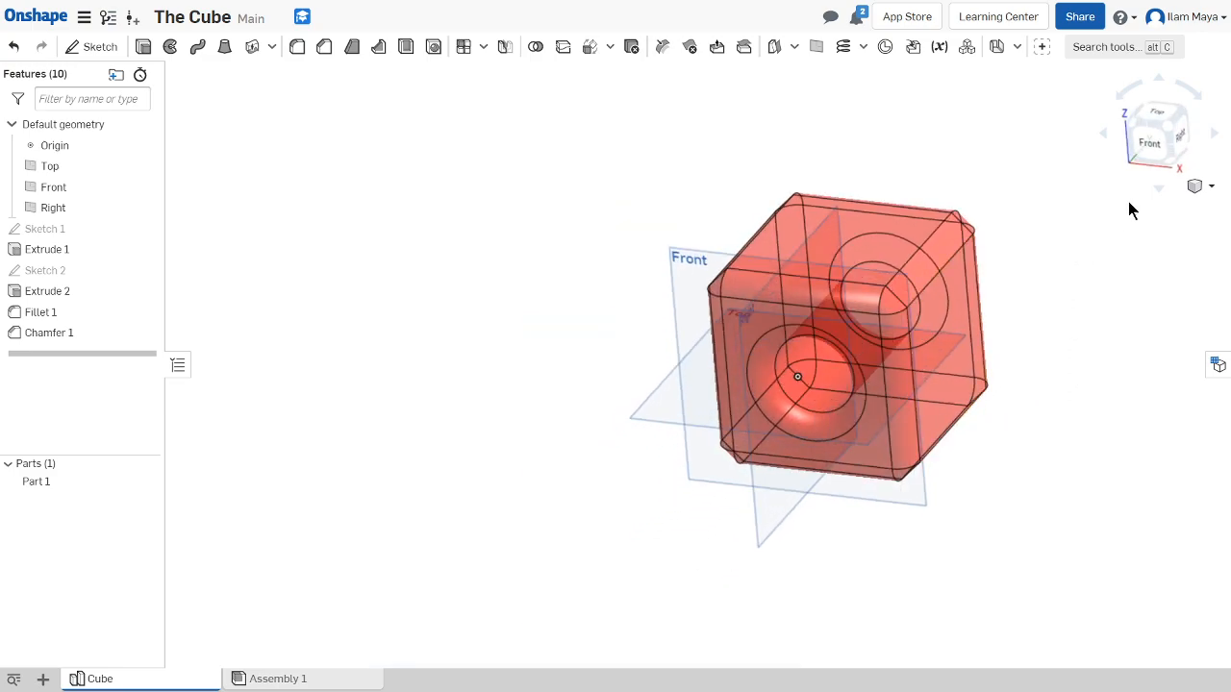
{"action": "left_click", "coordinate": [1179, 129]}
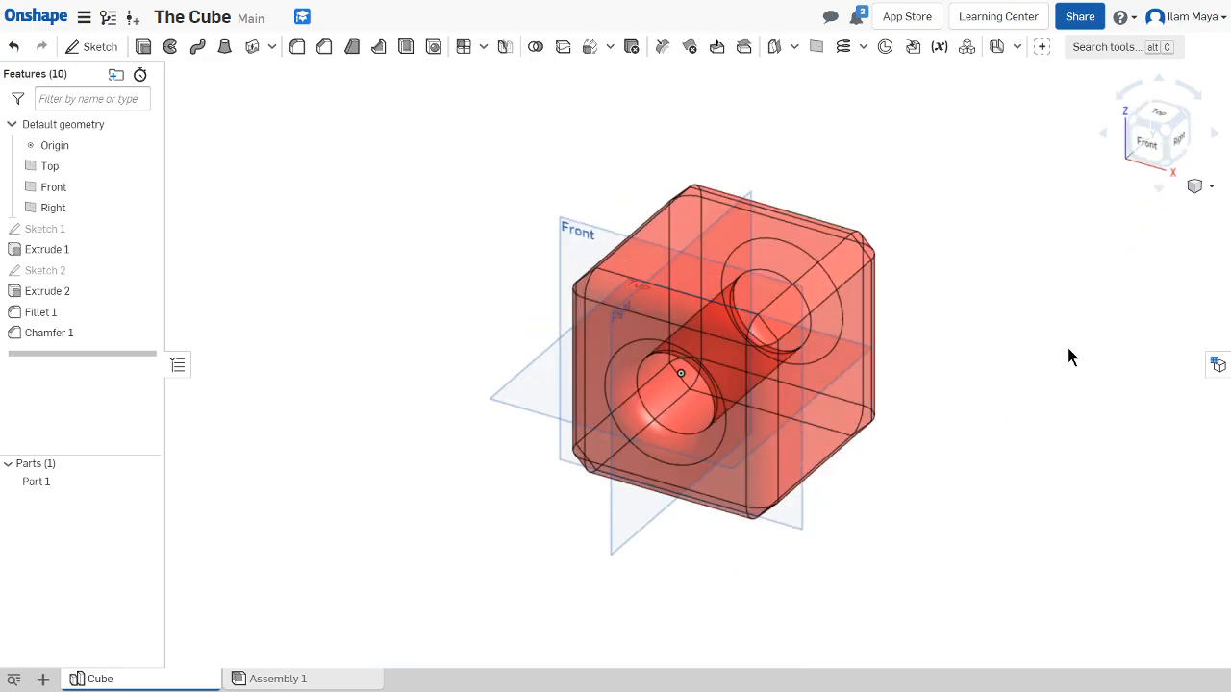